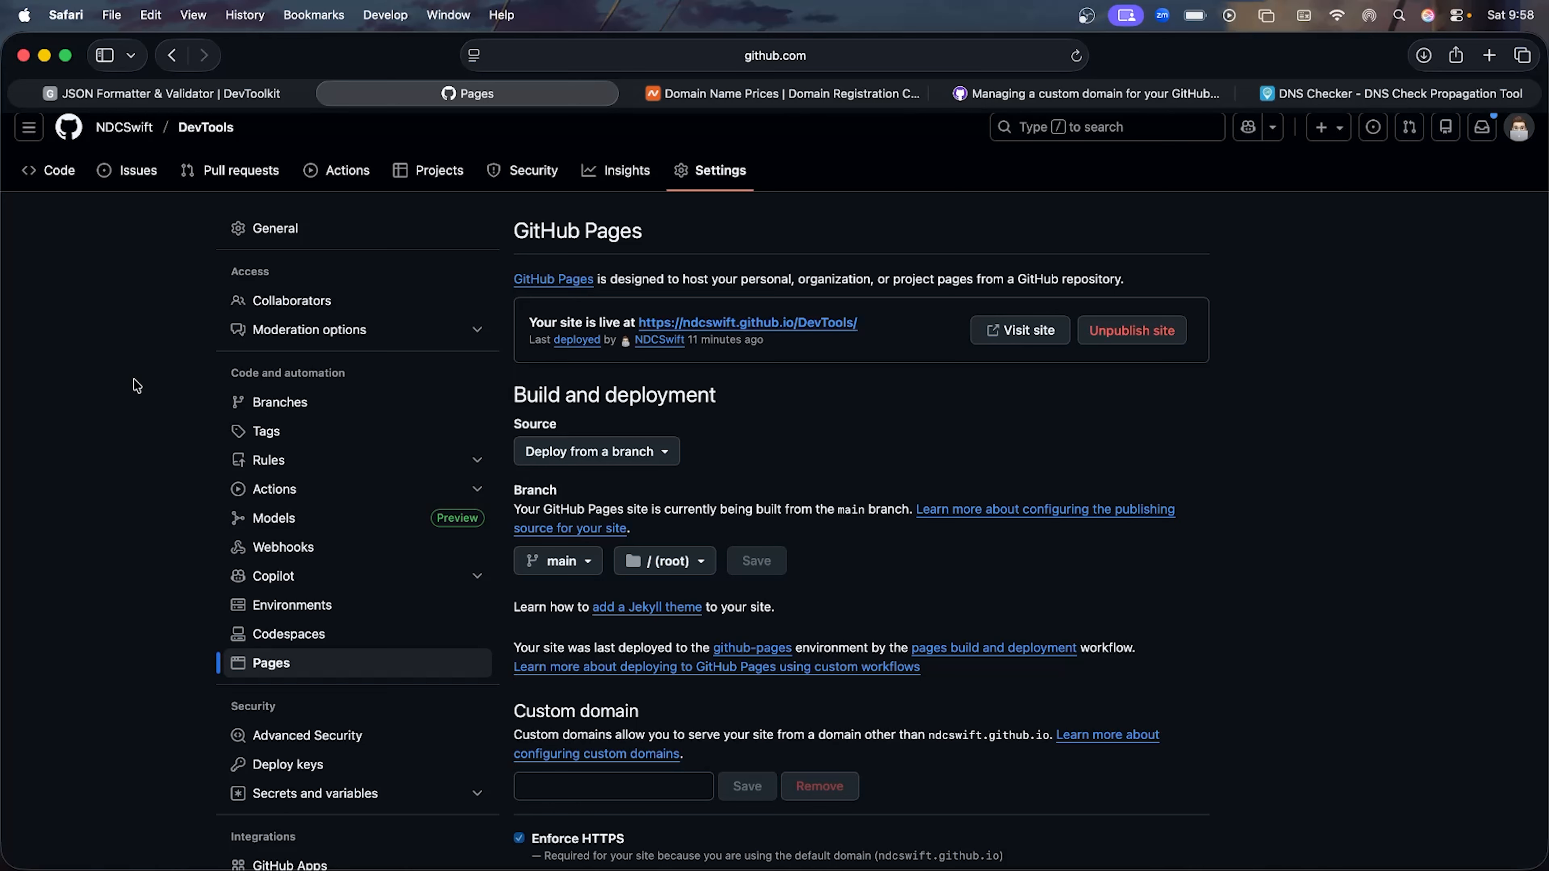
# - Switch to the Namecheap domain prices page and search for the domain name CoolDevGuy
pyautogui.hotkey('ctrl', 'Tab')
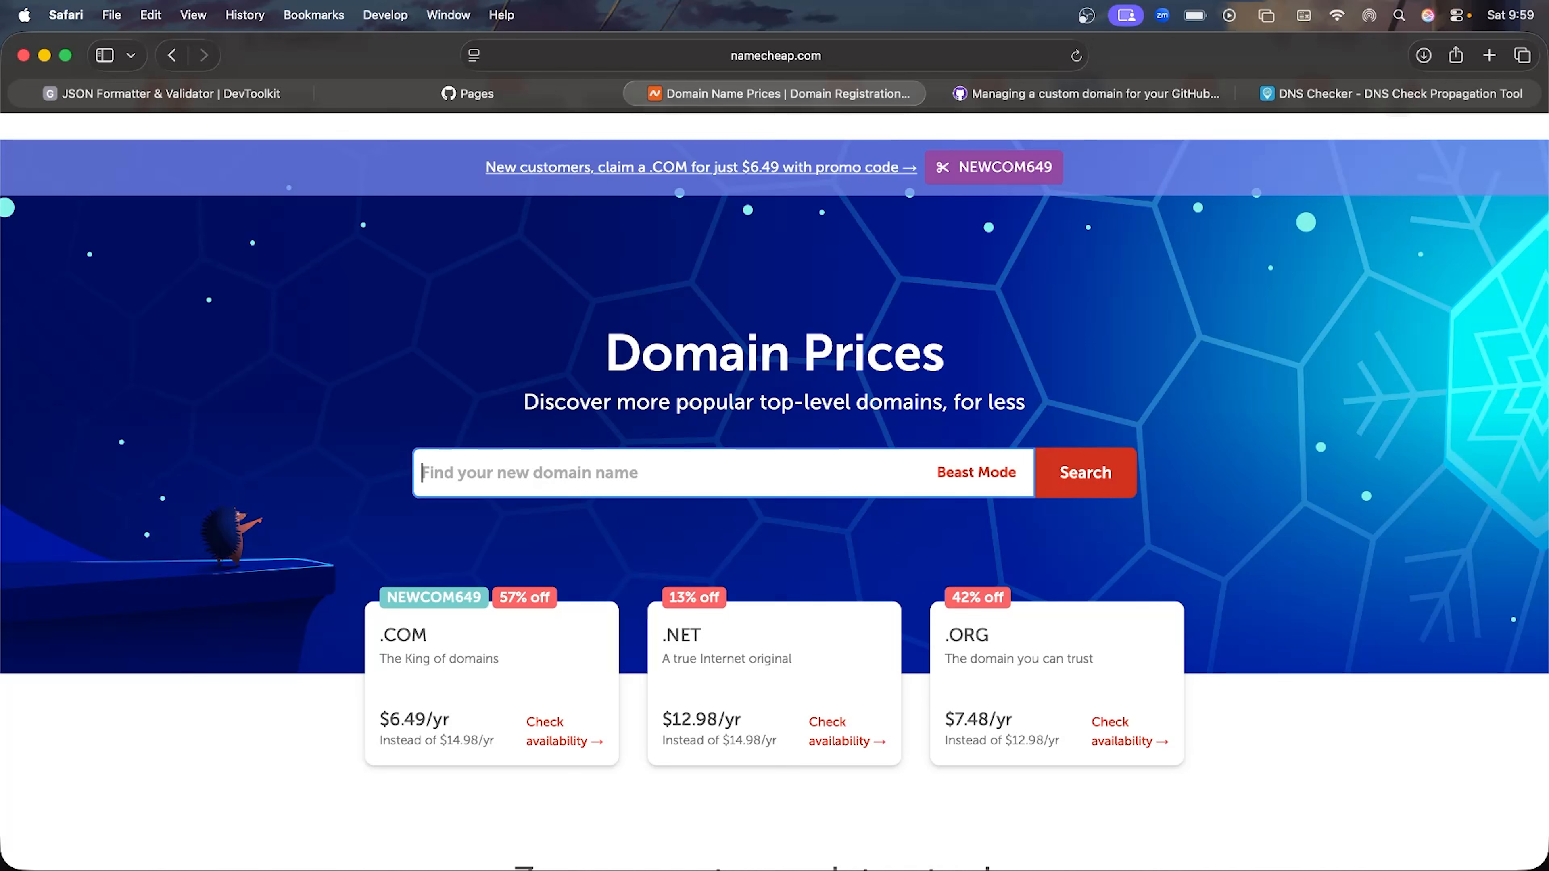
pyautogui.write('CoolDev')
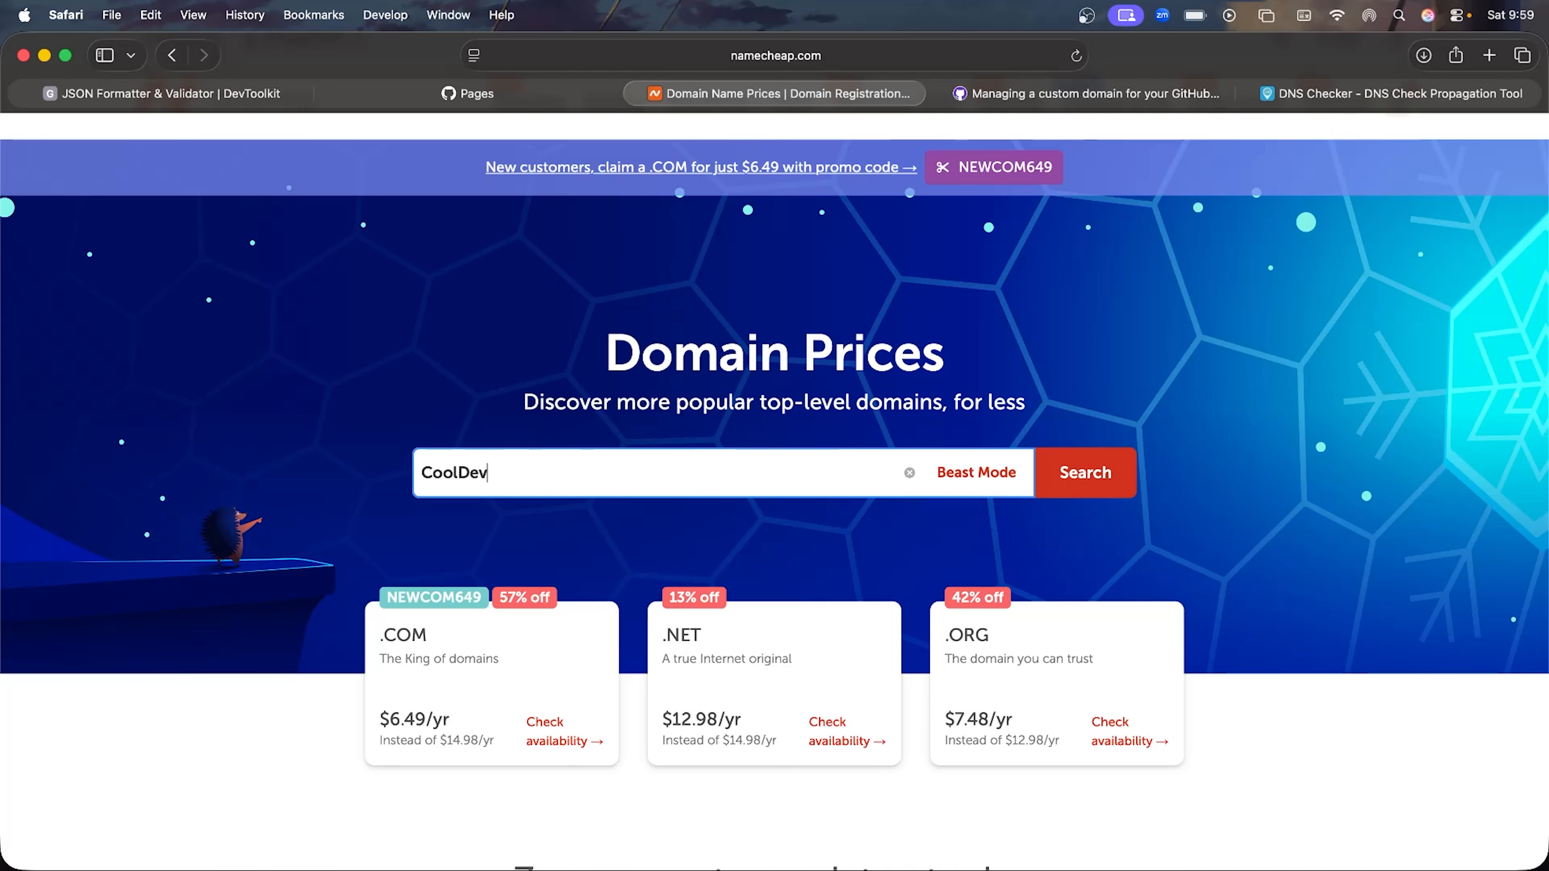
pyautogui.write('Guy')
pyautogui.press('Return')
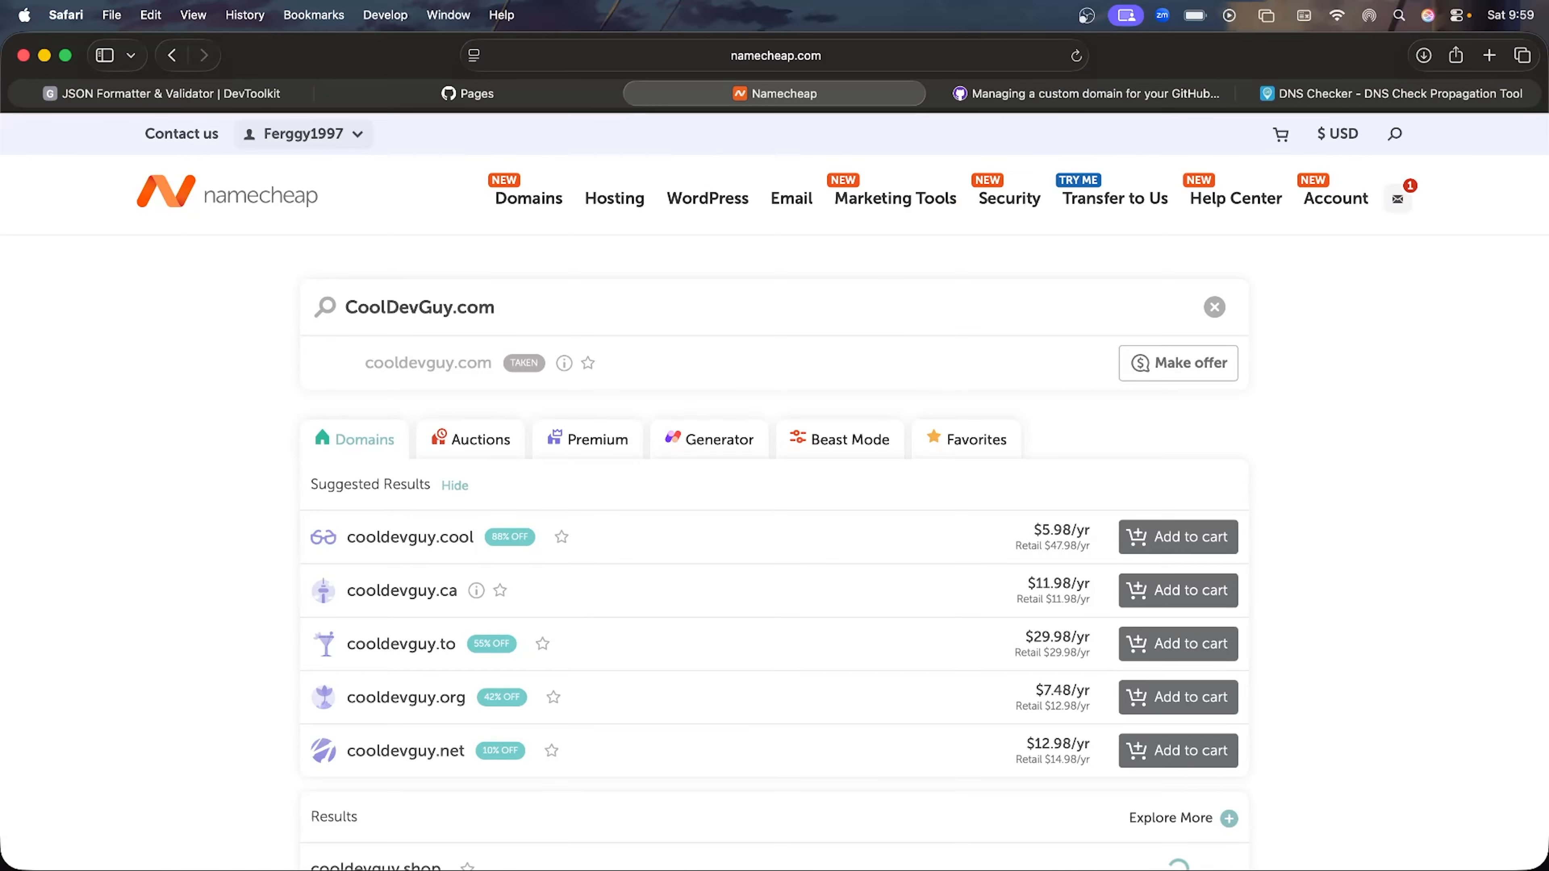
# - Review the available CoolDevGuy domain extensions and their yearly prices in the suggested and general results
pyautogui.scroll(-2, 396, 475)
pyautogui.moveTo(347, 471); pyautogui.dragTo(475, 471)
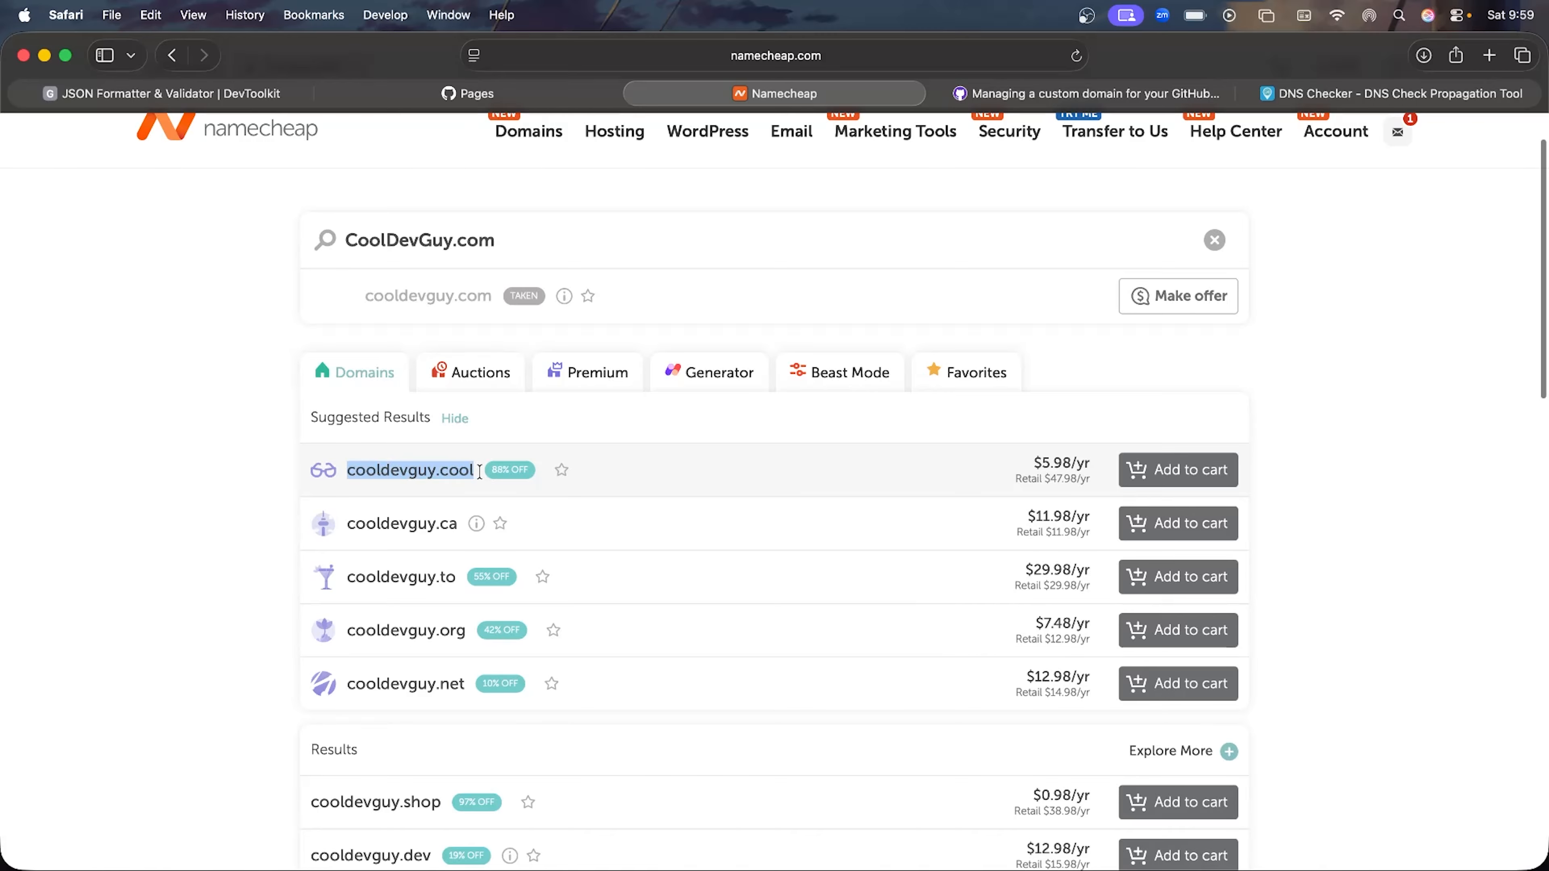
pyautogui.click(813, 465)
pyautogui.scroll(-5, 812, 465)
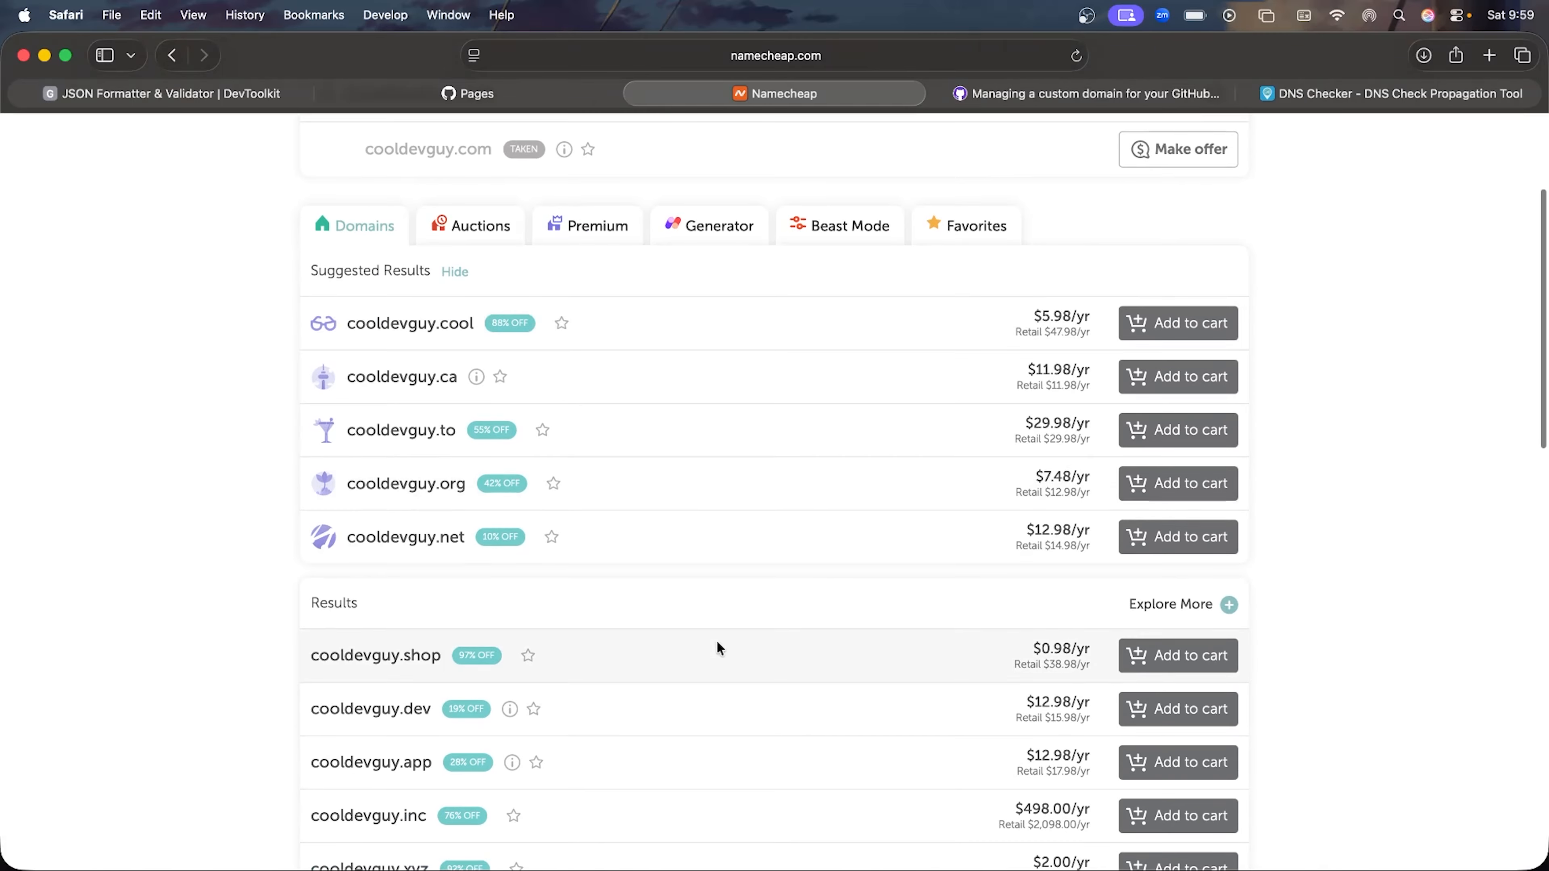
pyautogui.scroll(-1, 694, 613)
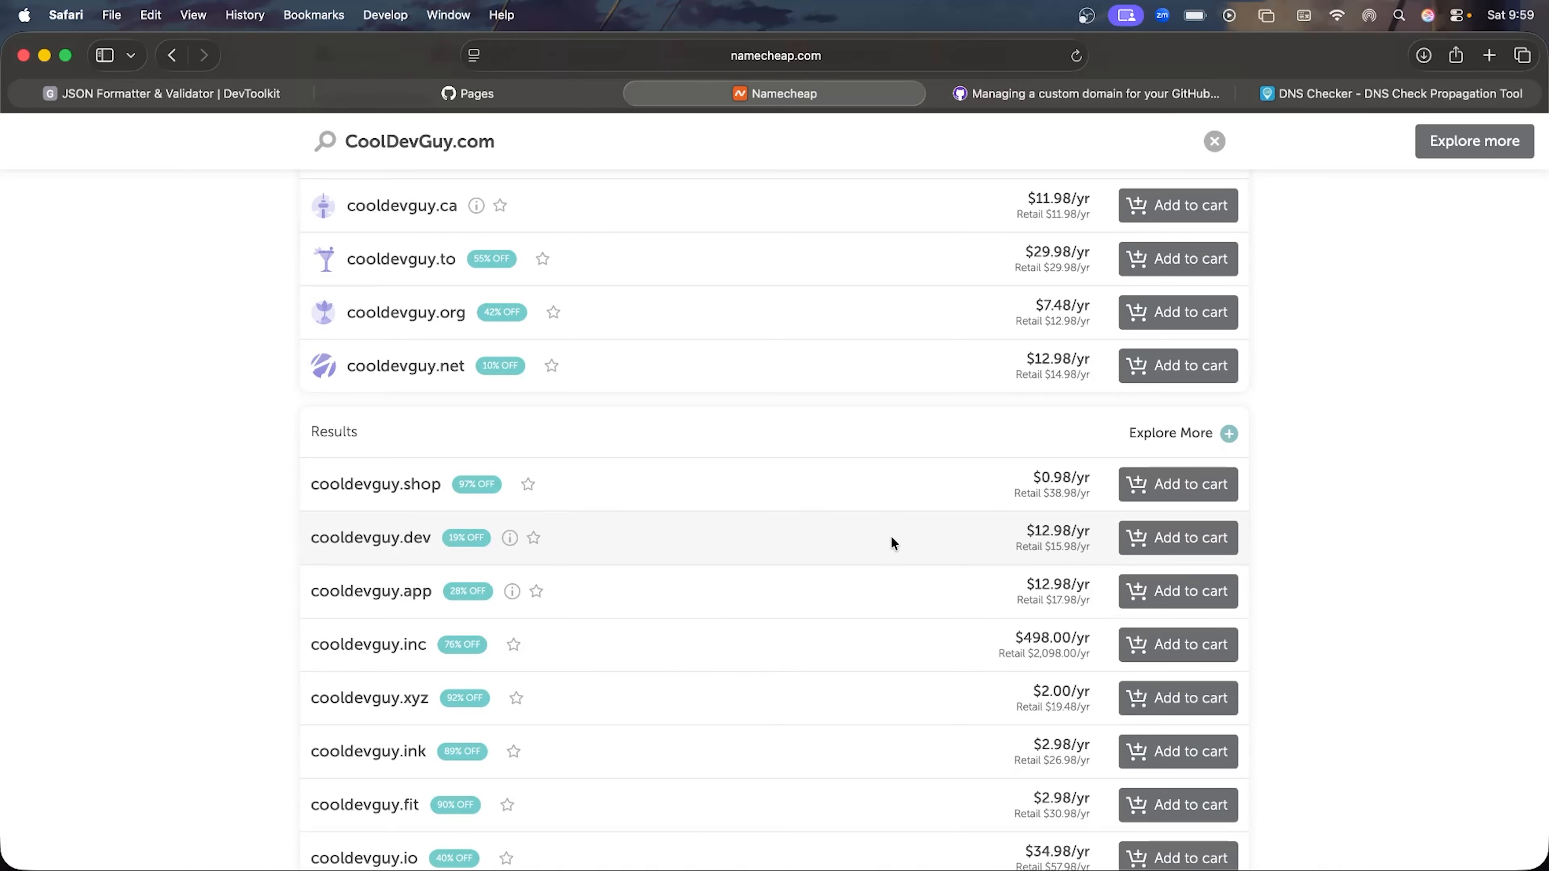
pyautogui.scroll(6, 874, 531)
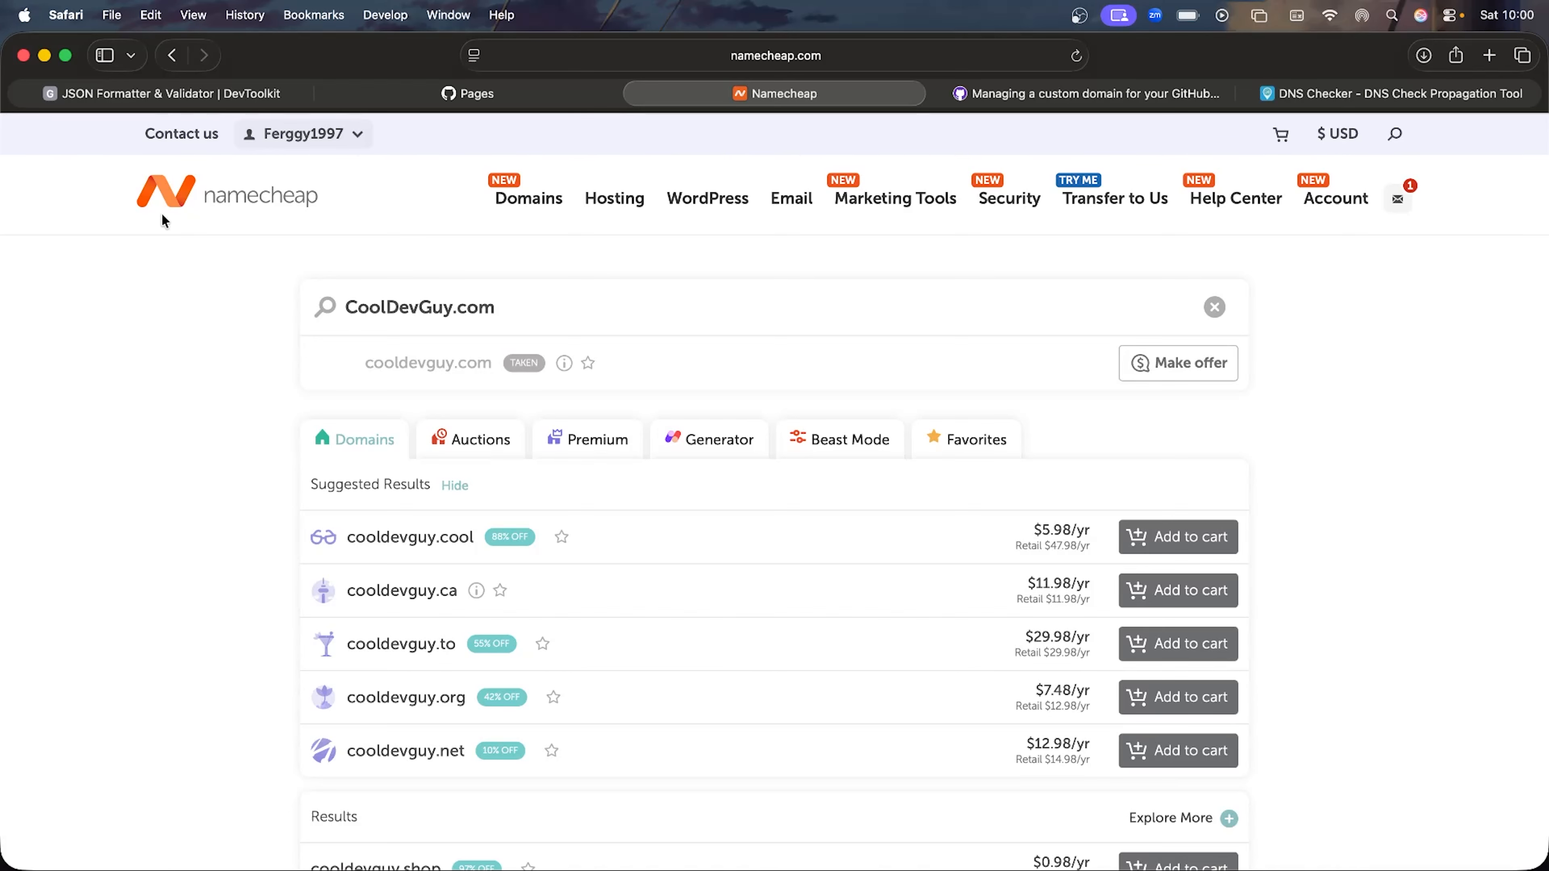
# - Switch to the DevTools repository on GitHub and open its GitHub Pages settings
pyautogui.click(468, 93)
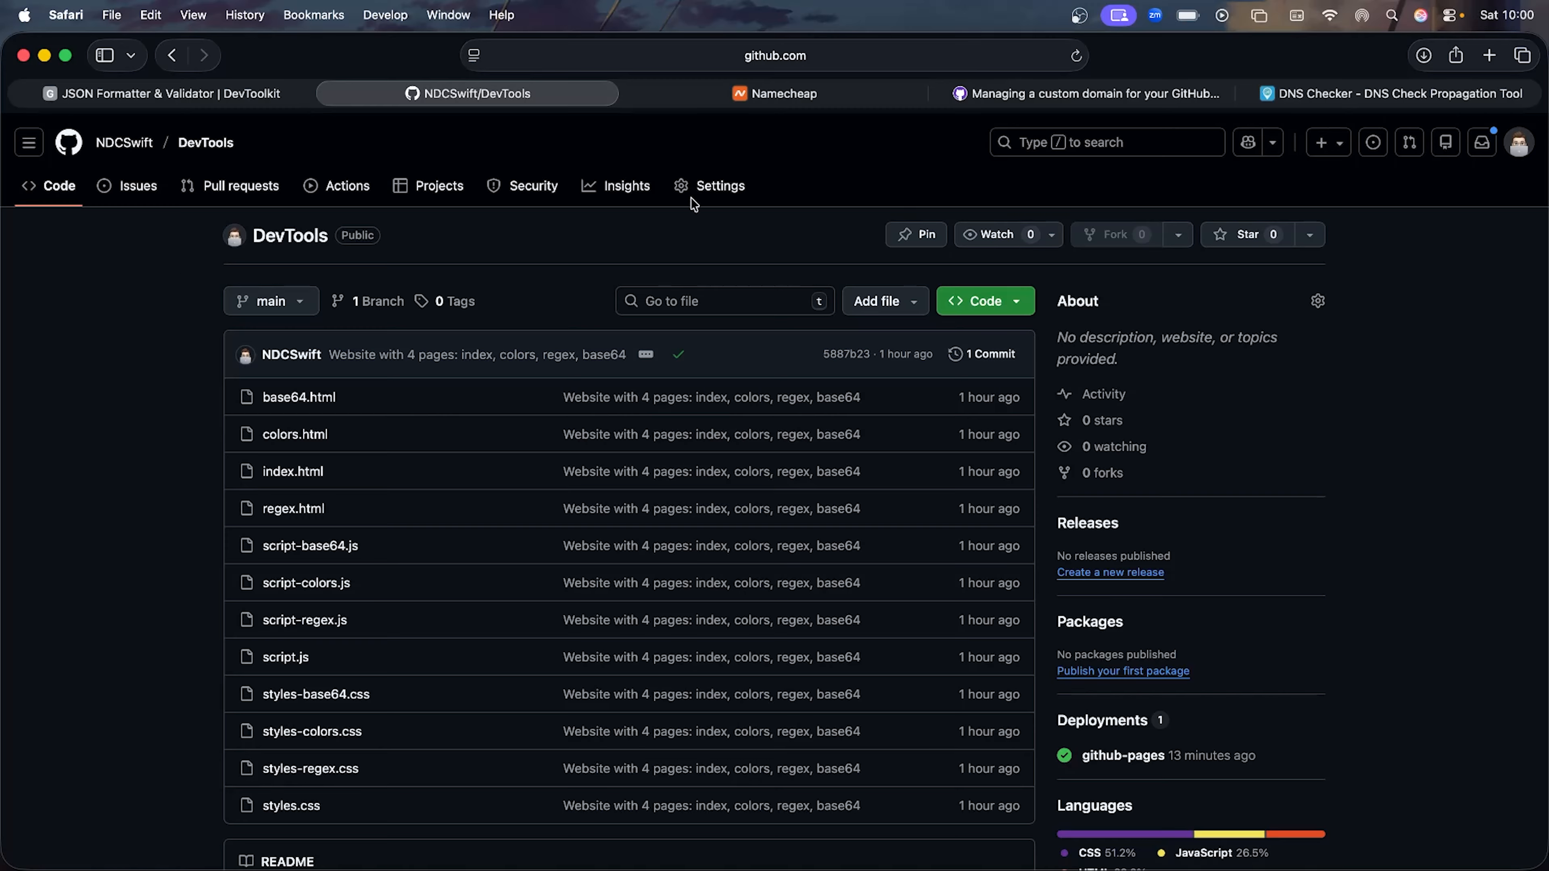
pyautogui.click(710, 192)
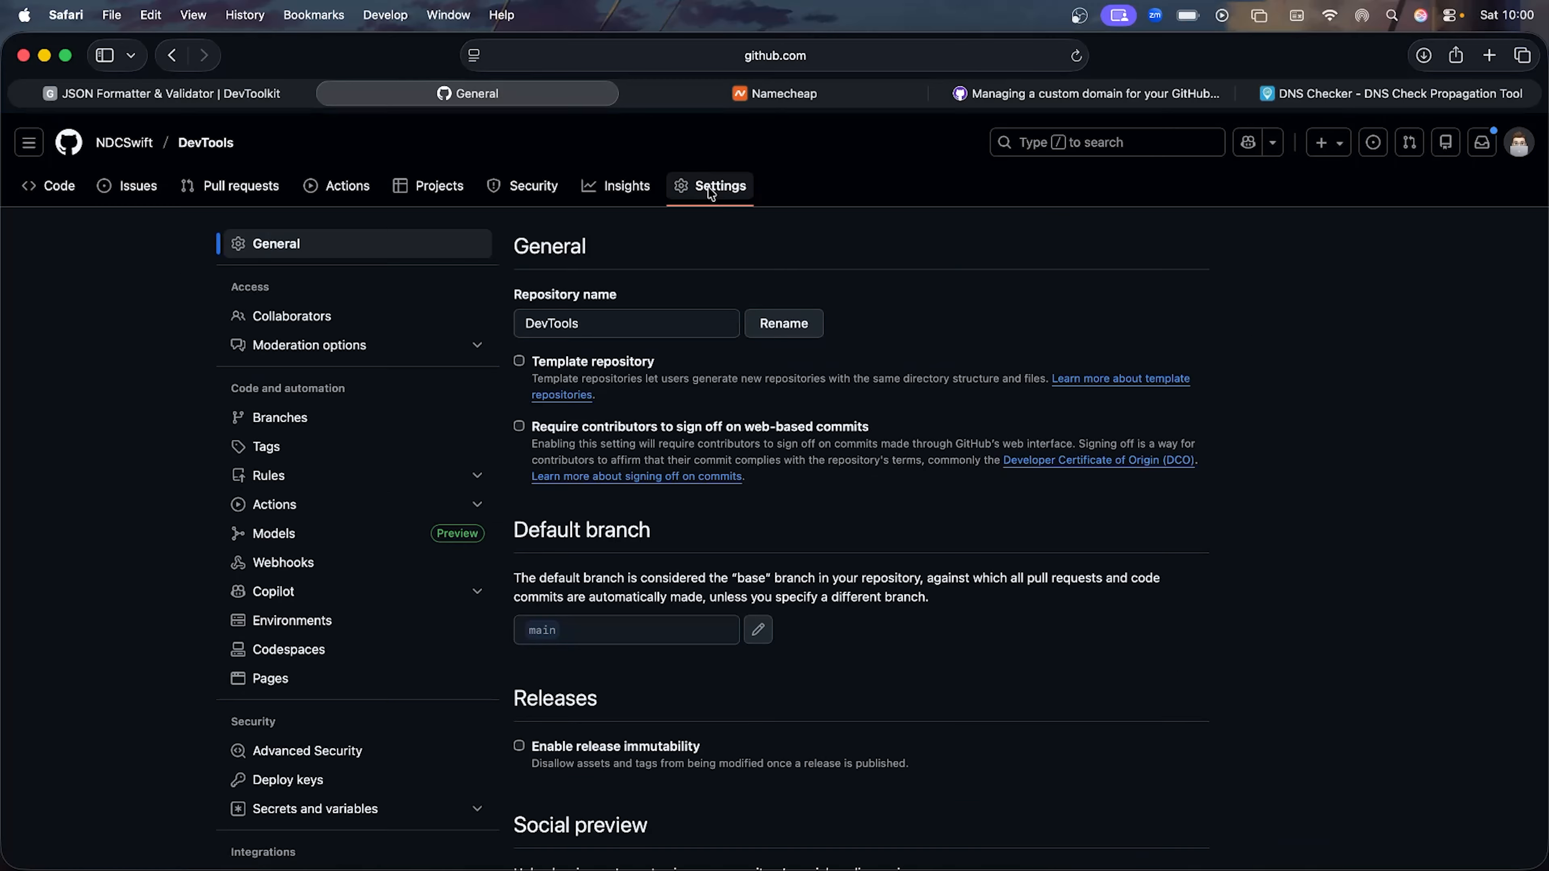
pyautogui.scroll(-3, 308, 537)
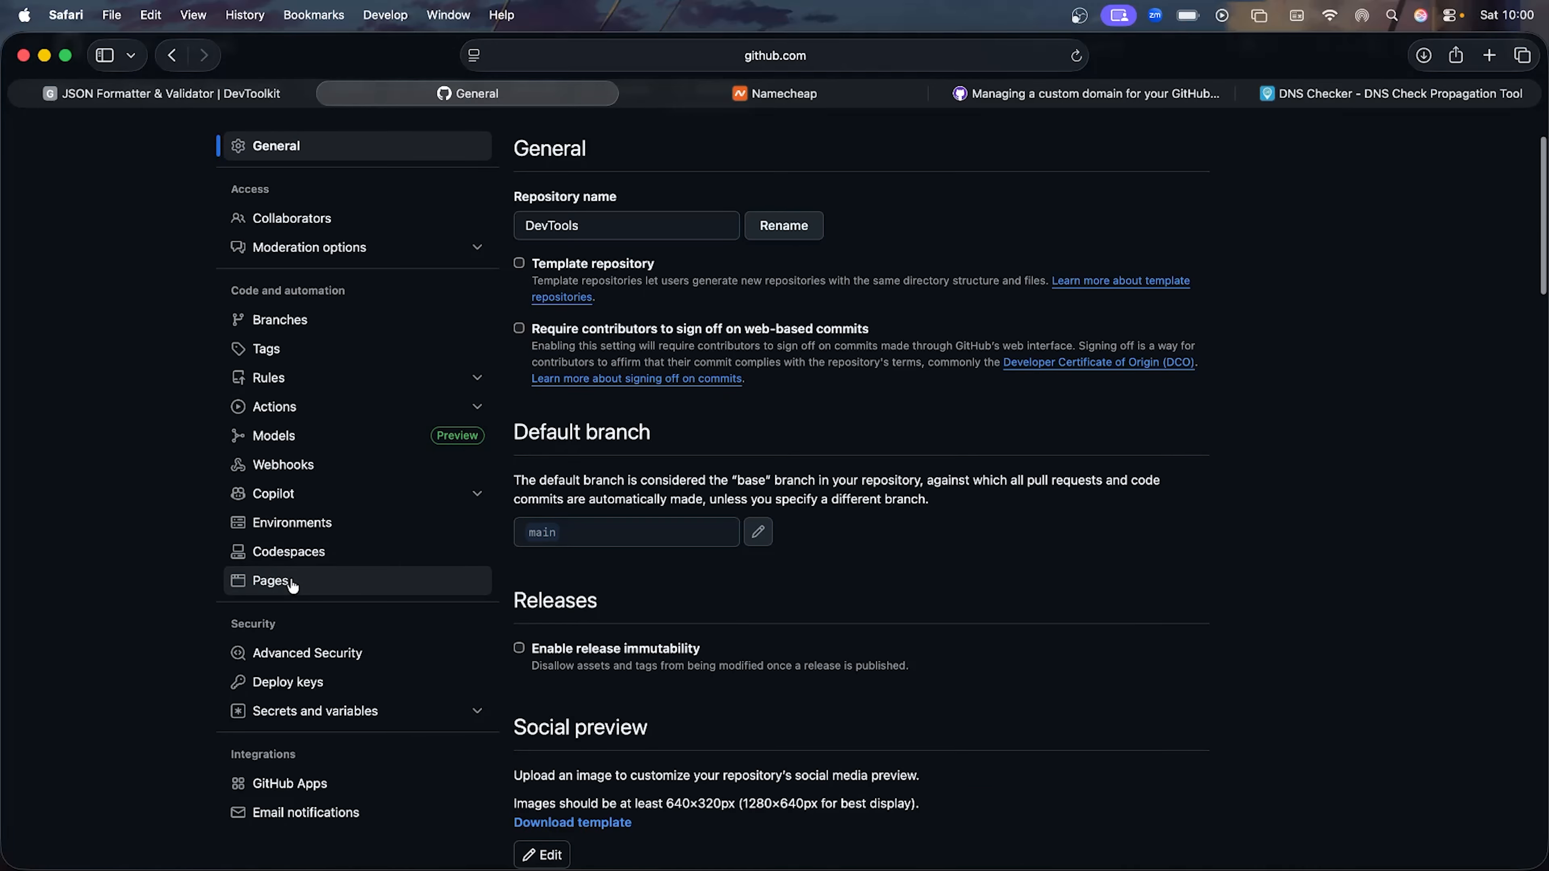
pyautogui.click(270, 580)
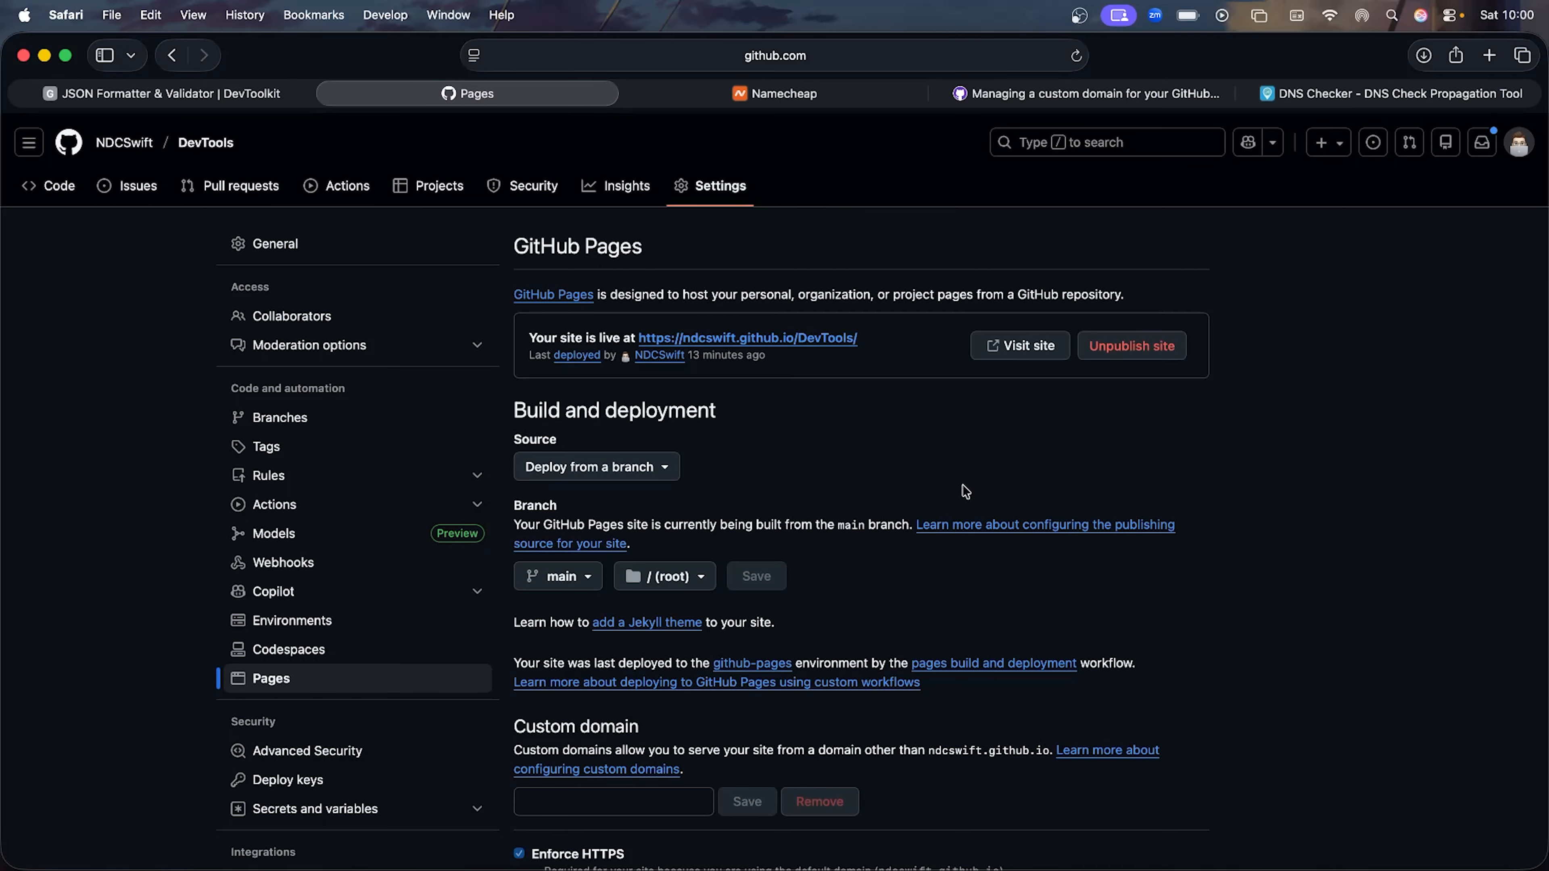
# - Examine the Custom domain and Enforce HTTPS options in the repository's GitHub Pages settings
pyautogui.scroll(-1, 966, 493)
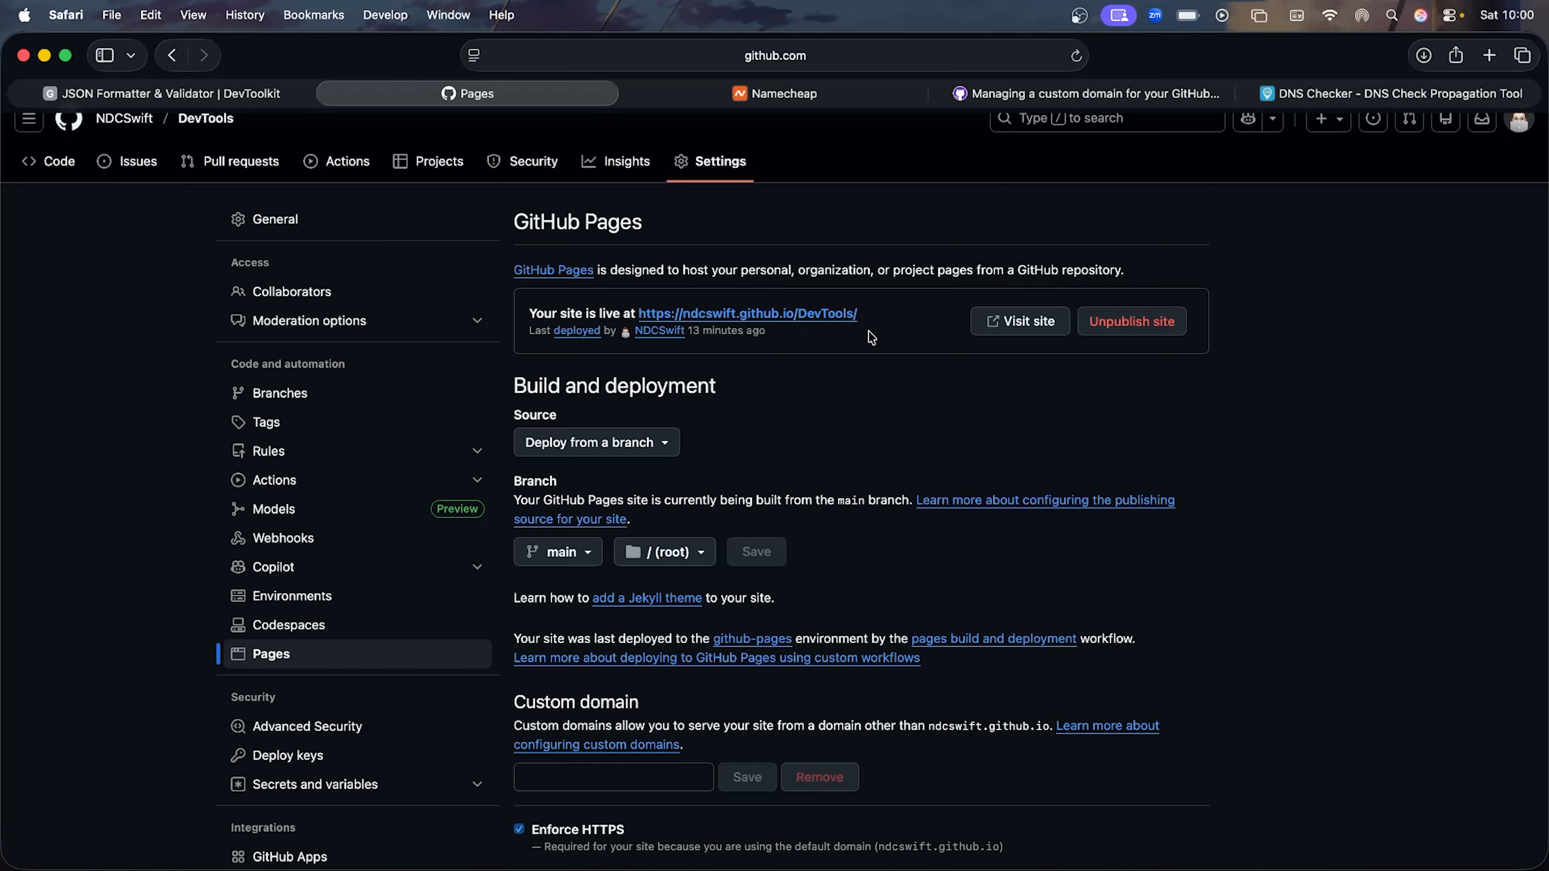
pyautogui.scroll(-5, 854, 396)
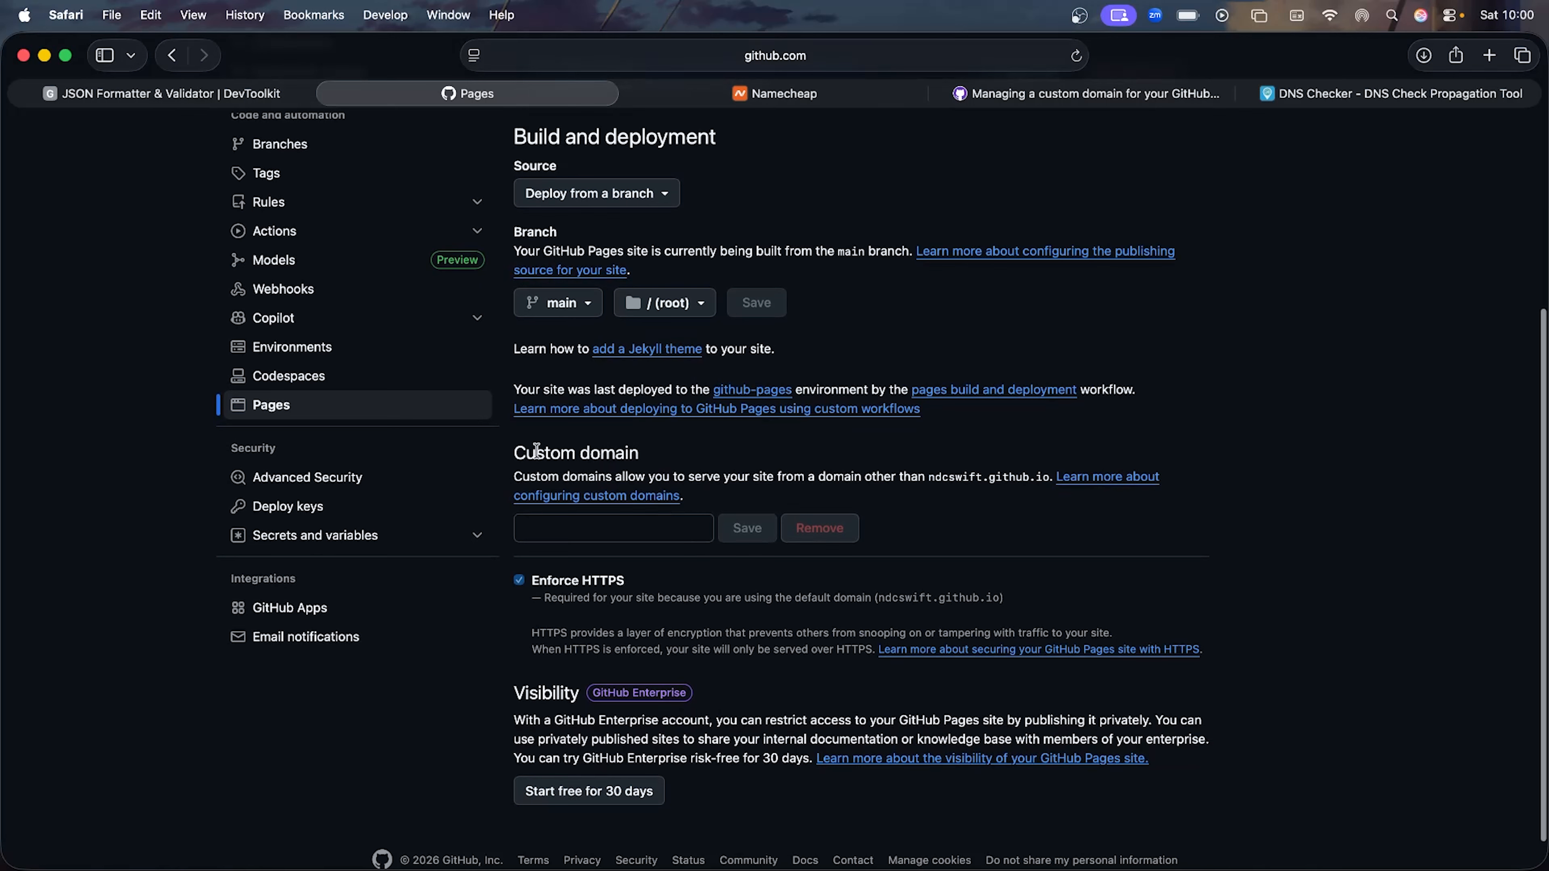
pyautogui.moveTo(516, 452); pyautogui.dragTo(641, 455)
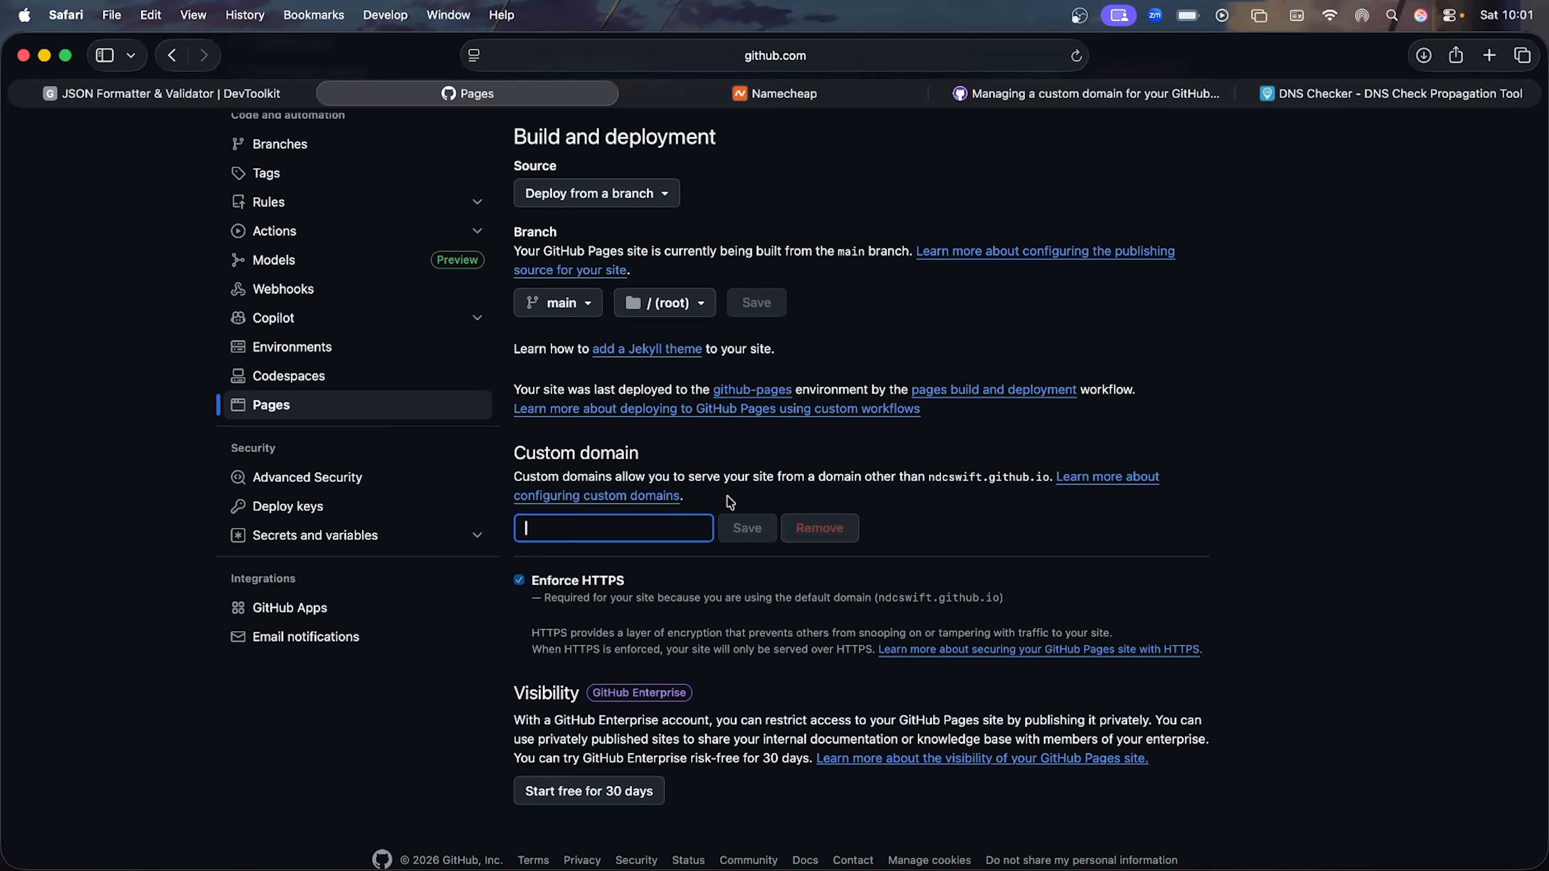
pyautogui.scroll(-2, 730, 502)
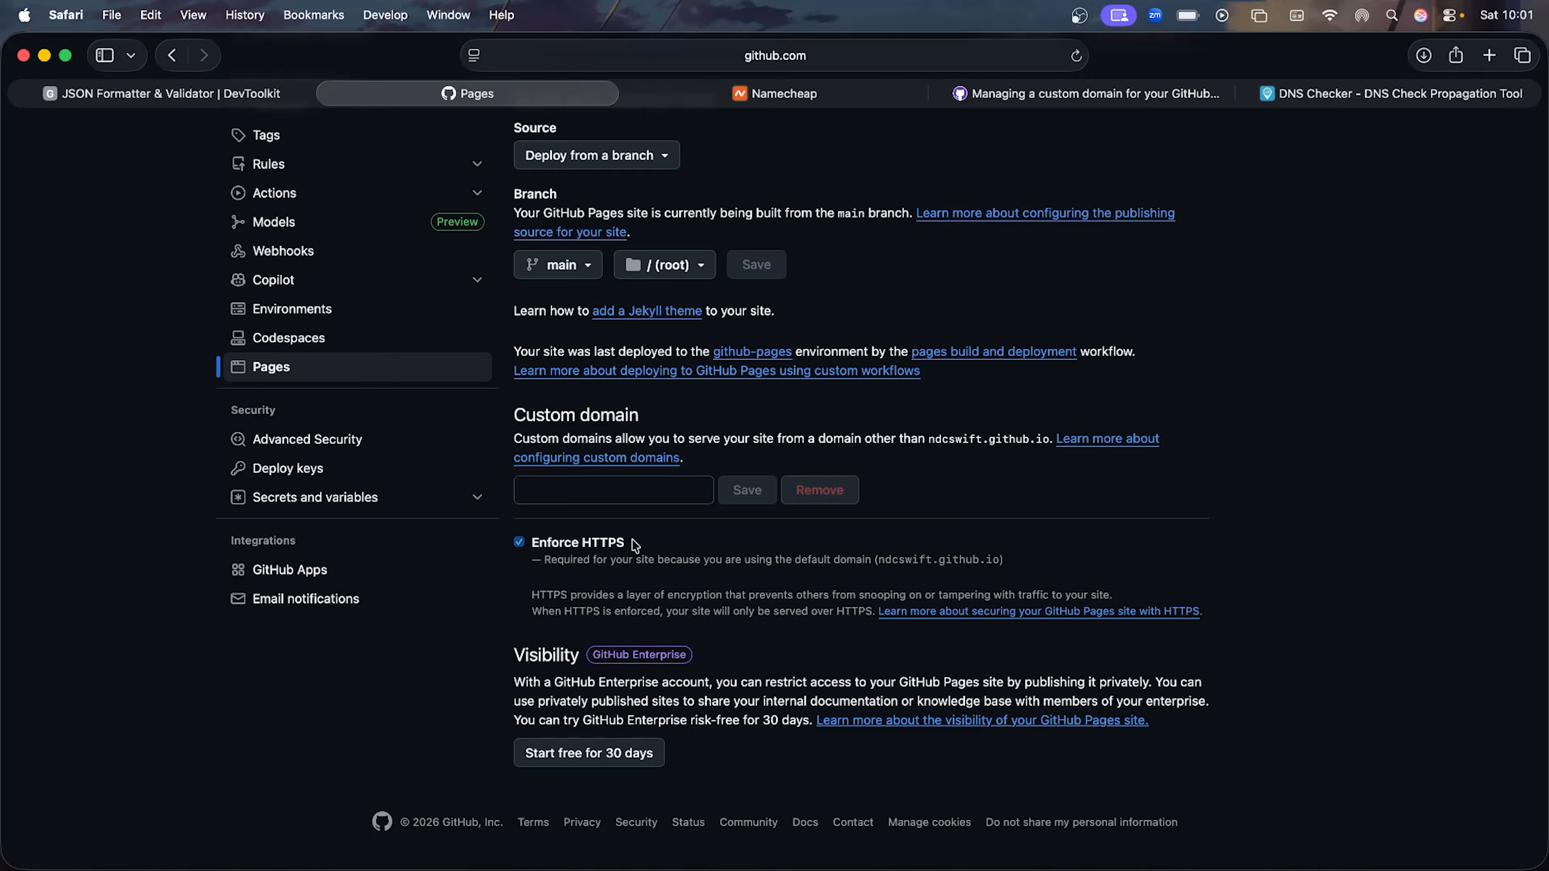
pyautogui.moveTo(632, 539); pyautogui.dragTo(528, 542)
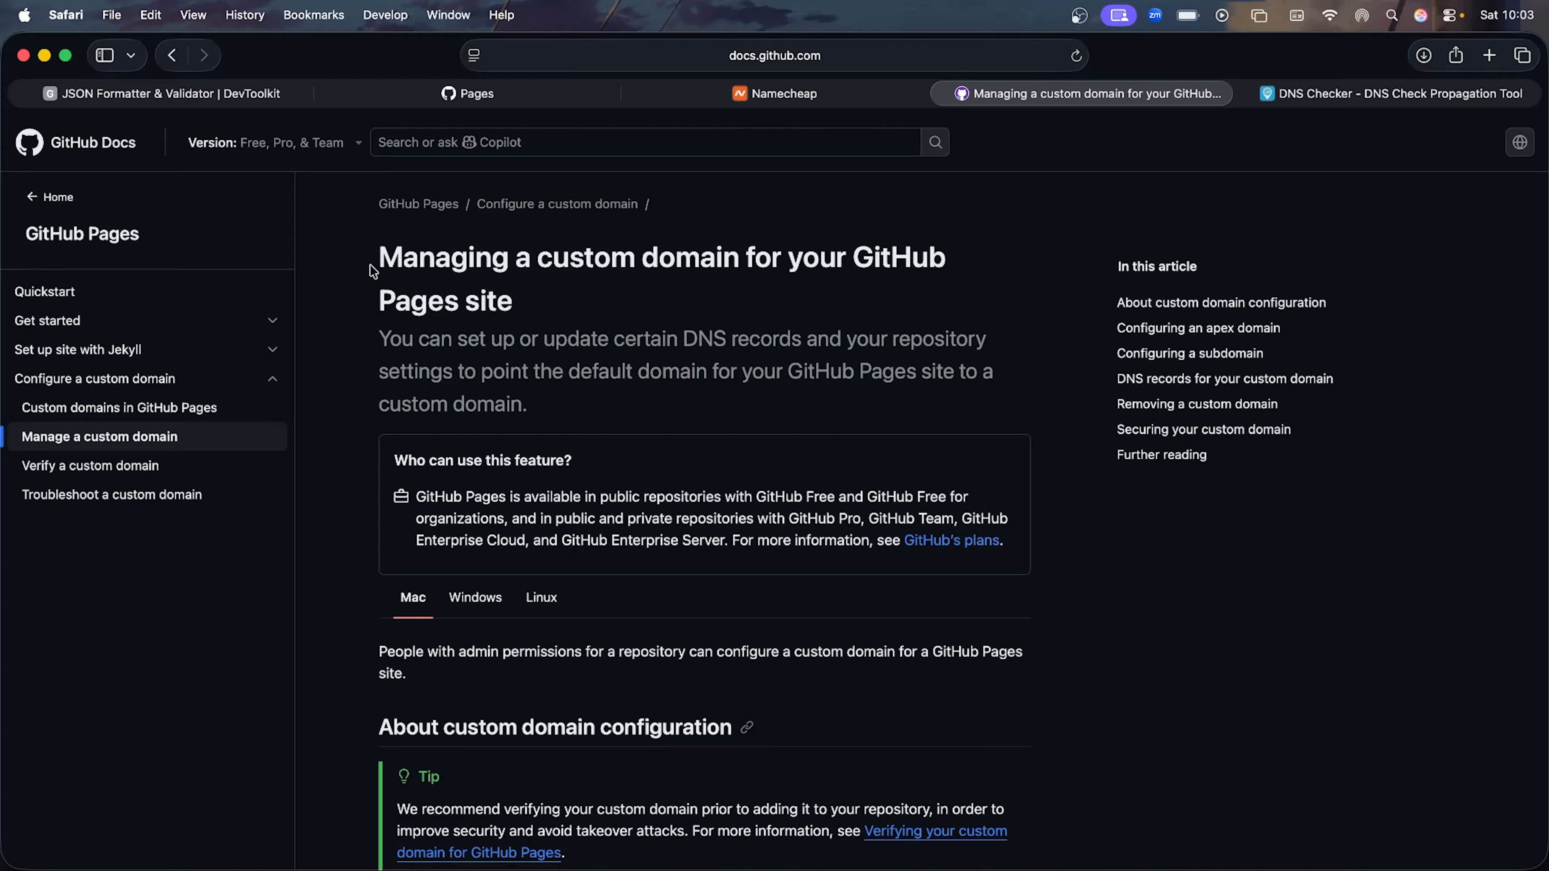
# - Find the GitHub Pages IP addresses for A records in the GitHub Docs article on managing a custom domain
pyautogui.moveTo(380, 263); pyautogui.dragTo(518, 277)
pyautogui.click(528, 291)
pyautogui.scroll(-15, 529, 317)
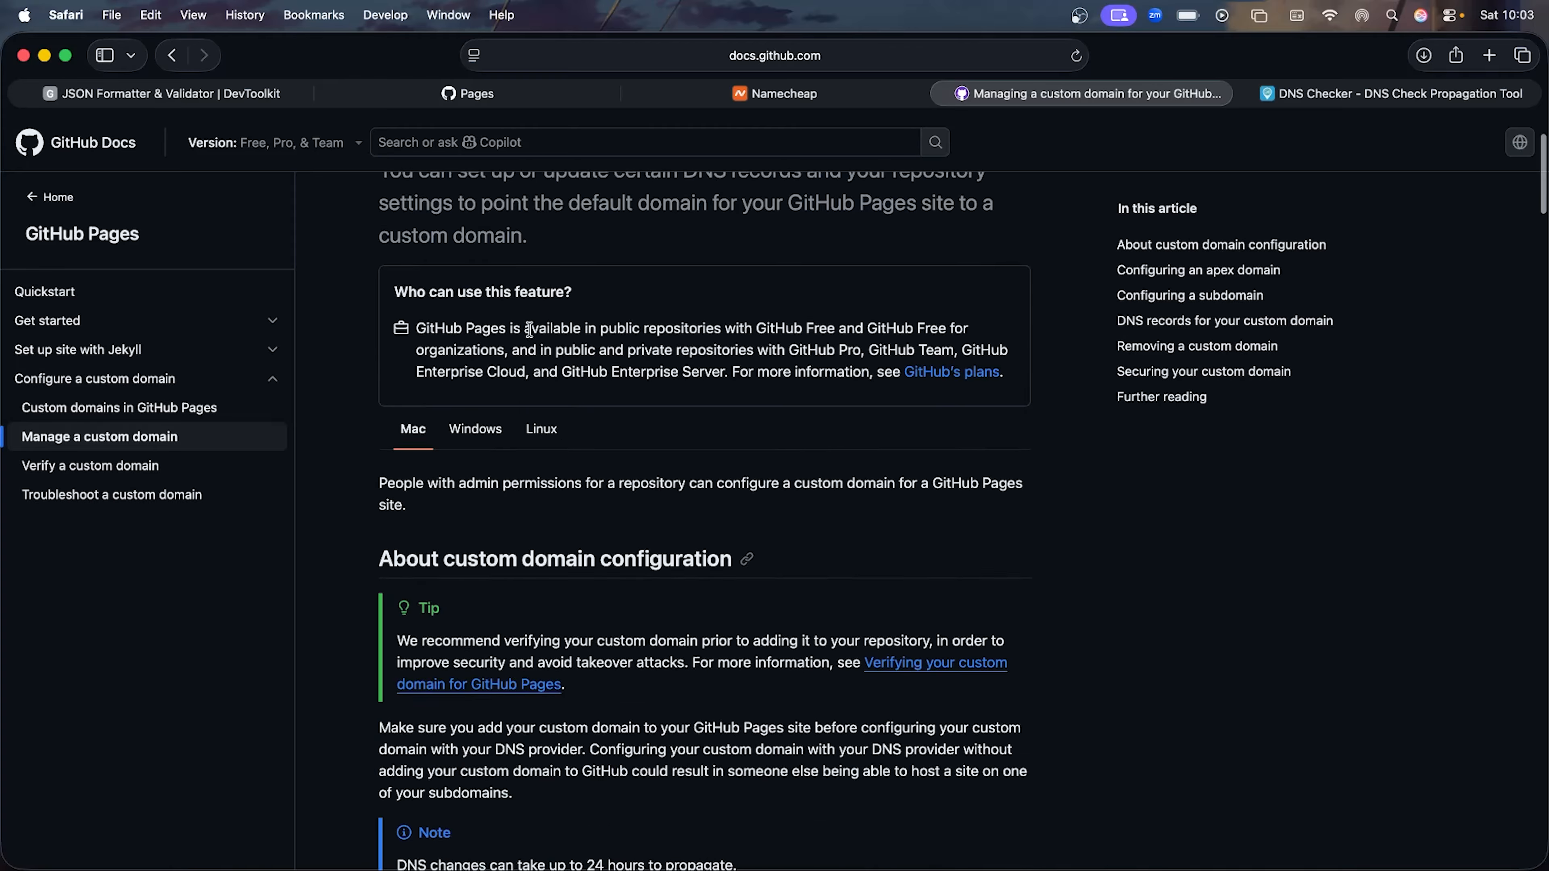
pyautogui.scroll(-8, 529, 330)
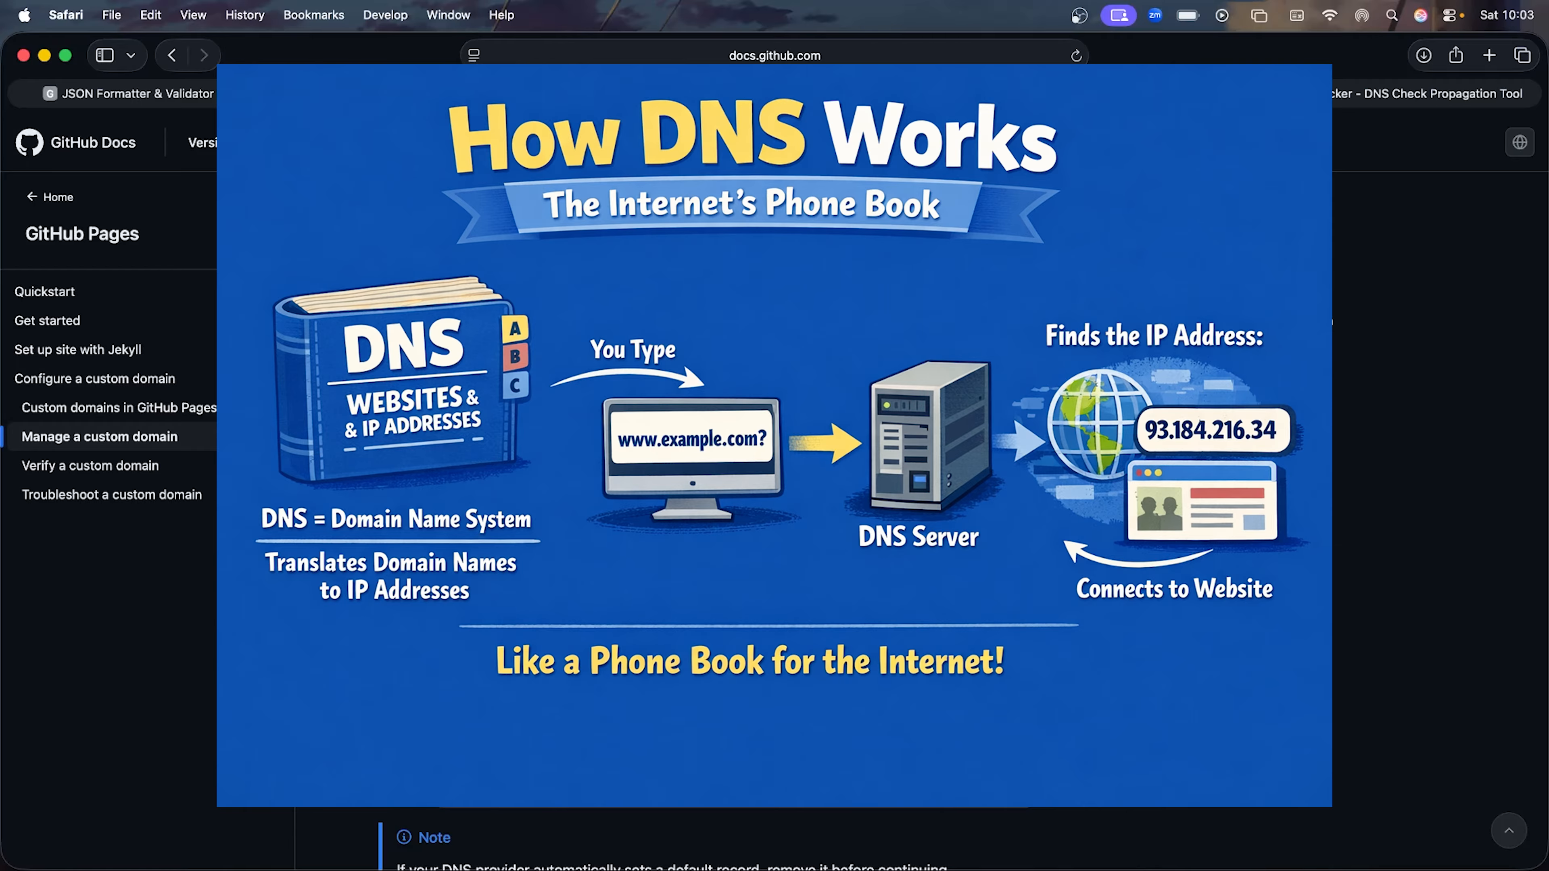
pyautogui.scroll(-3, 485, 568)
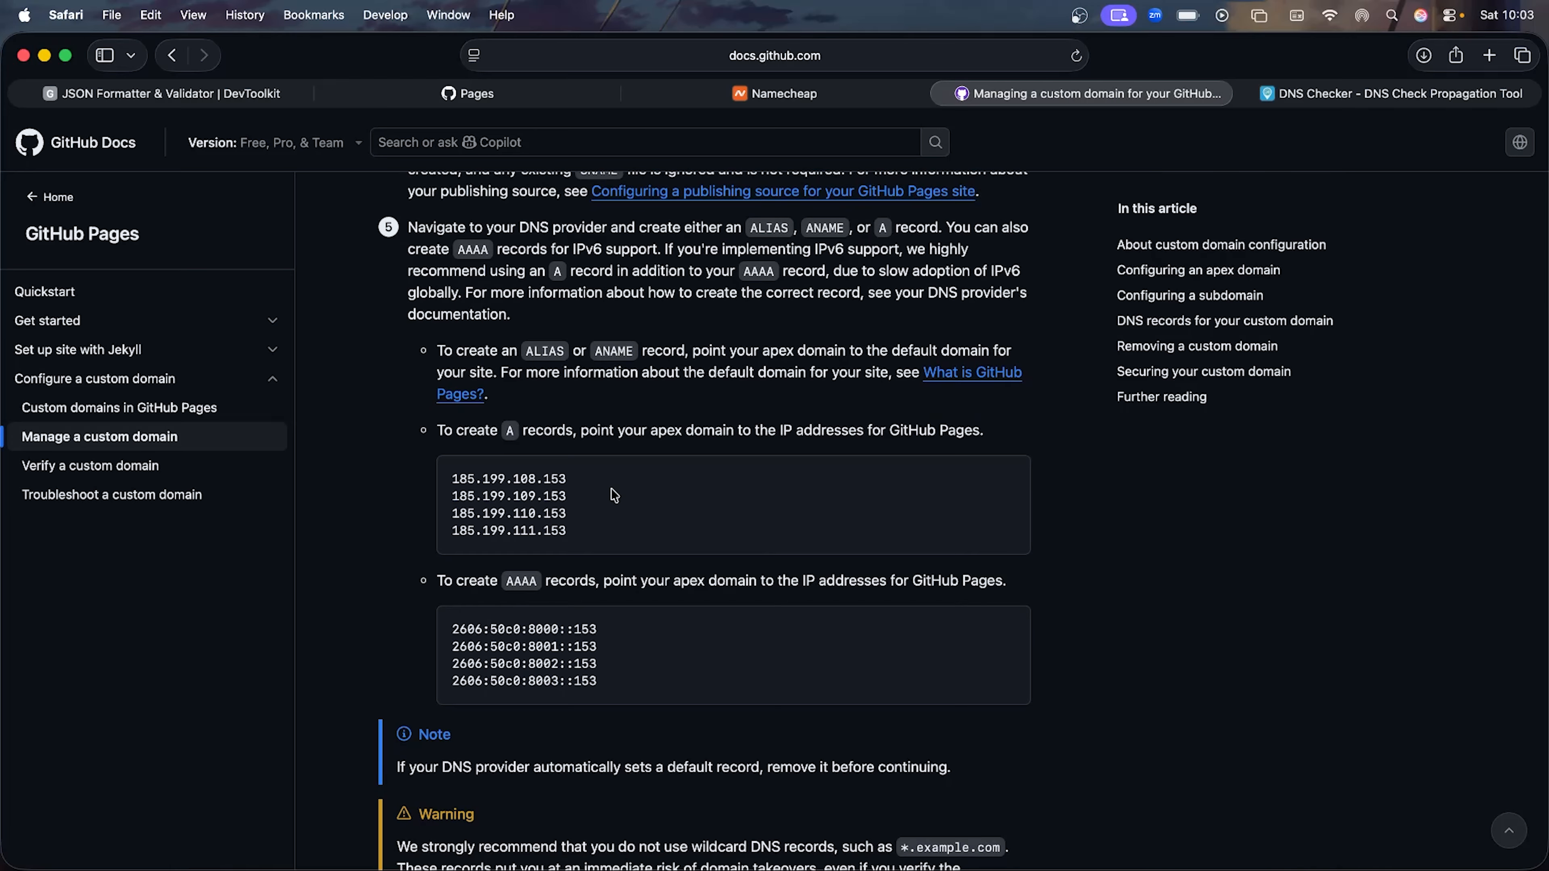
pyautogui.scroll(-1, 616, 494)
pyautogui.moveTo(587, 501); pyautogui.dragTo(450, 451)
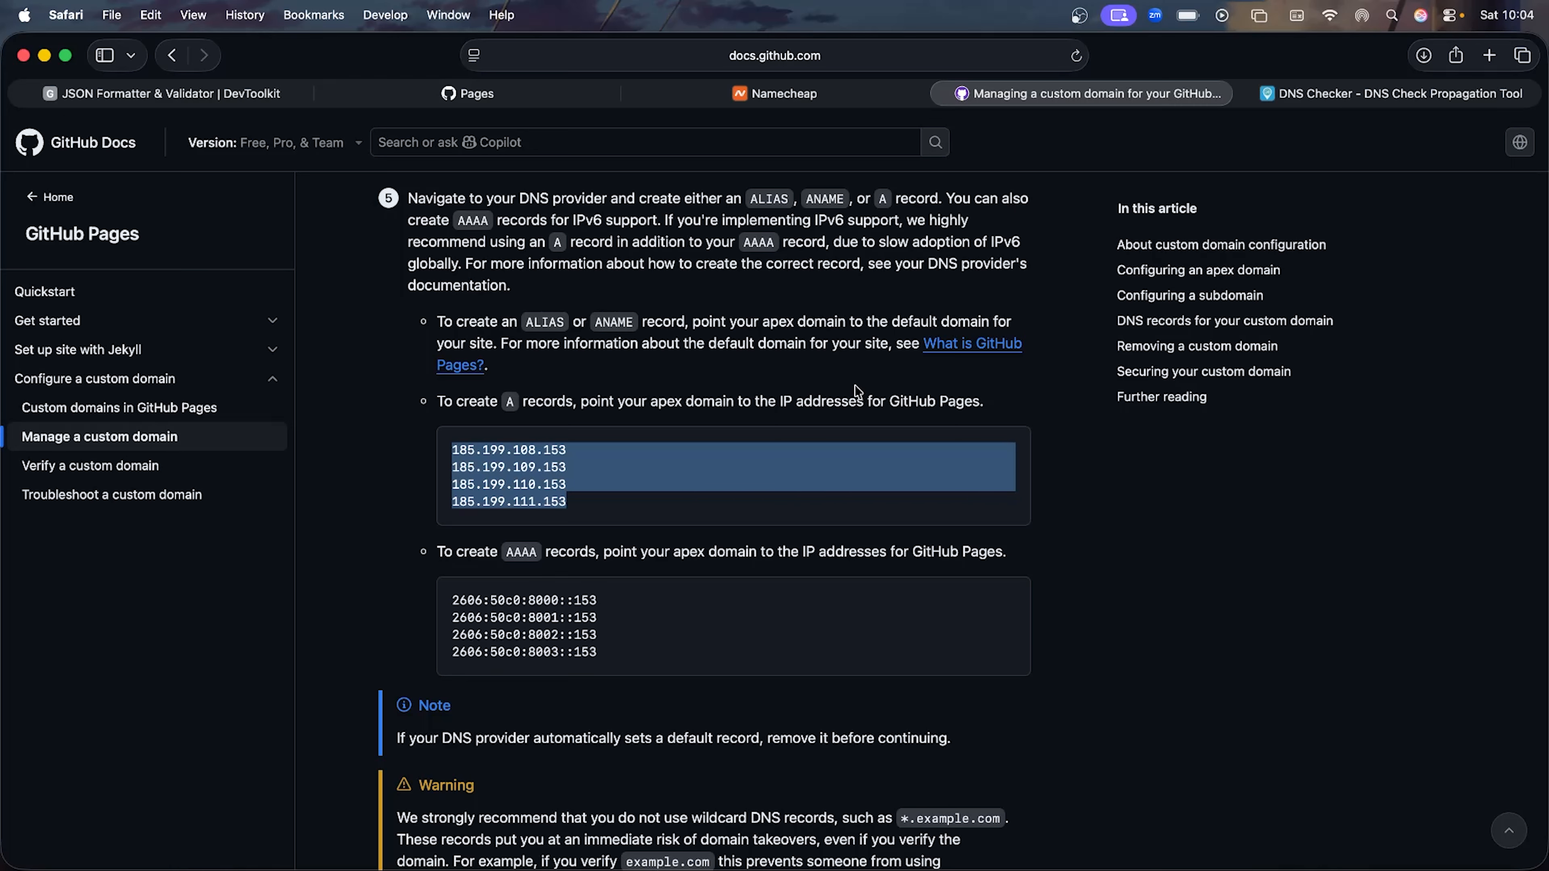
# - In Namecheap's Advanced DNS settings for toolbit.dev, add a new A Record with host @
pyautogui.click(848, 95)
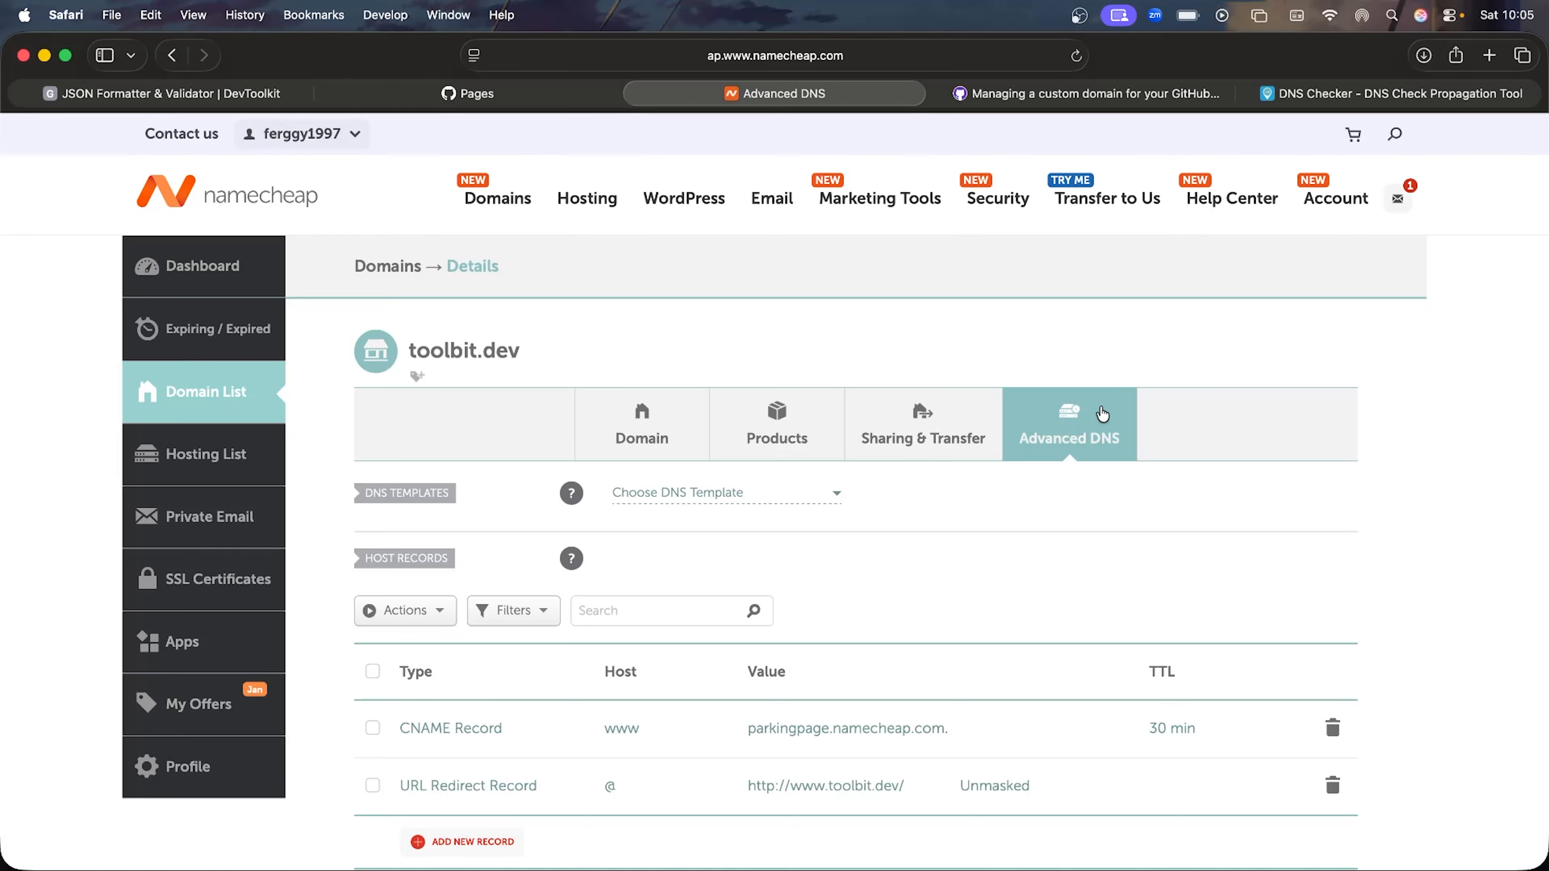
pyautogui.scroll(-2, 1068, 492)
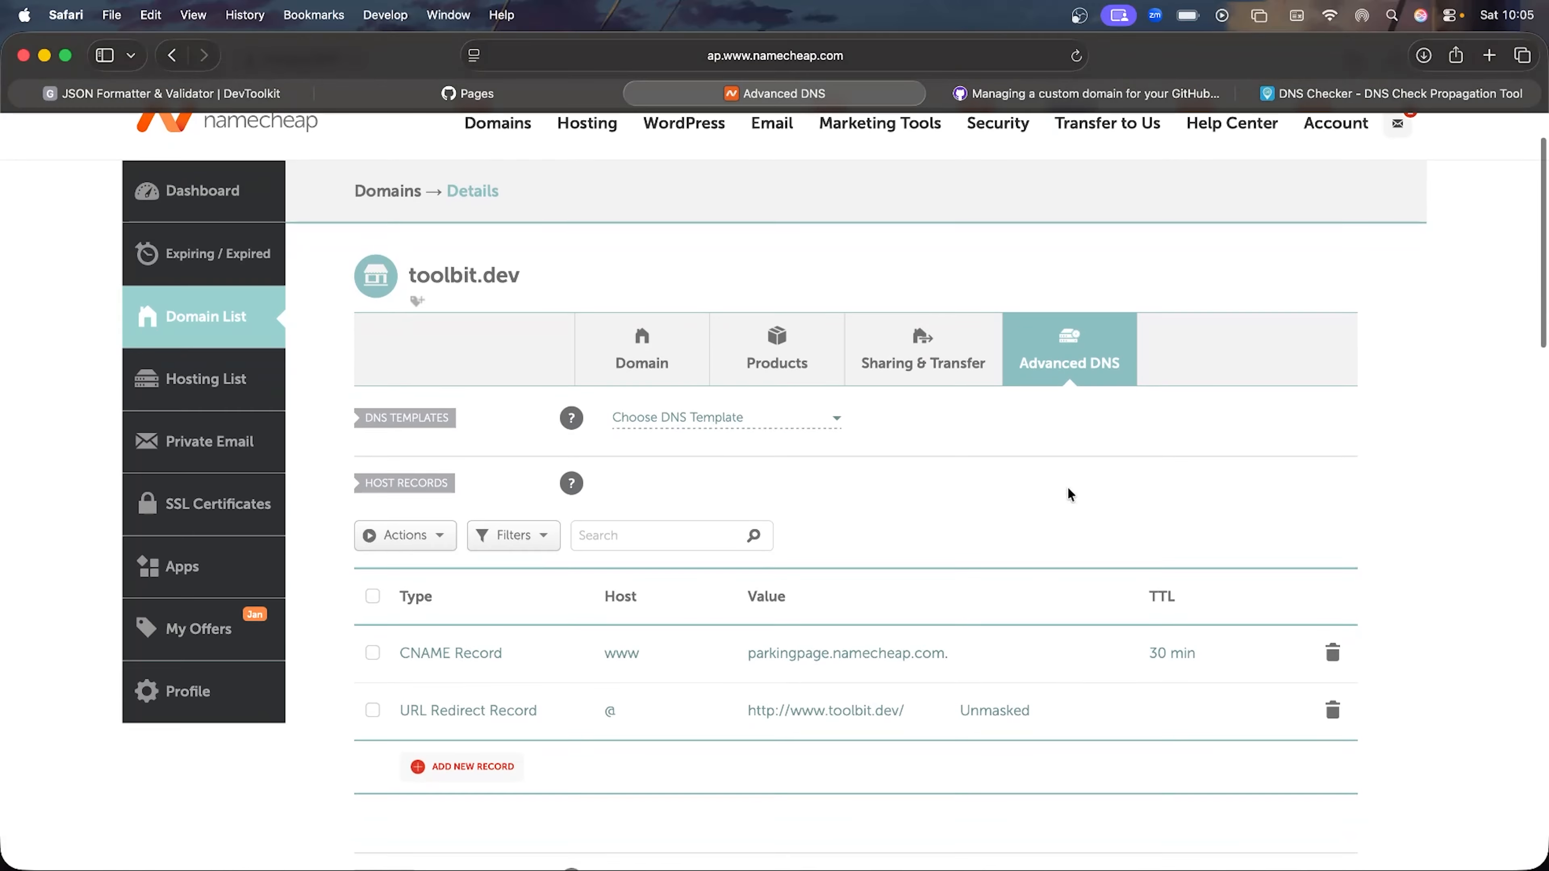
pyautogui.scroll(1, 1063, 442)
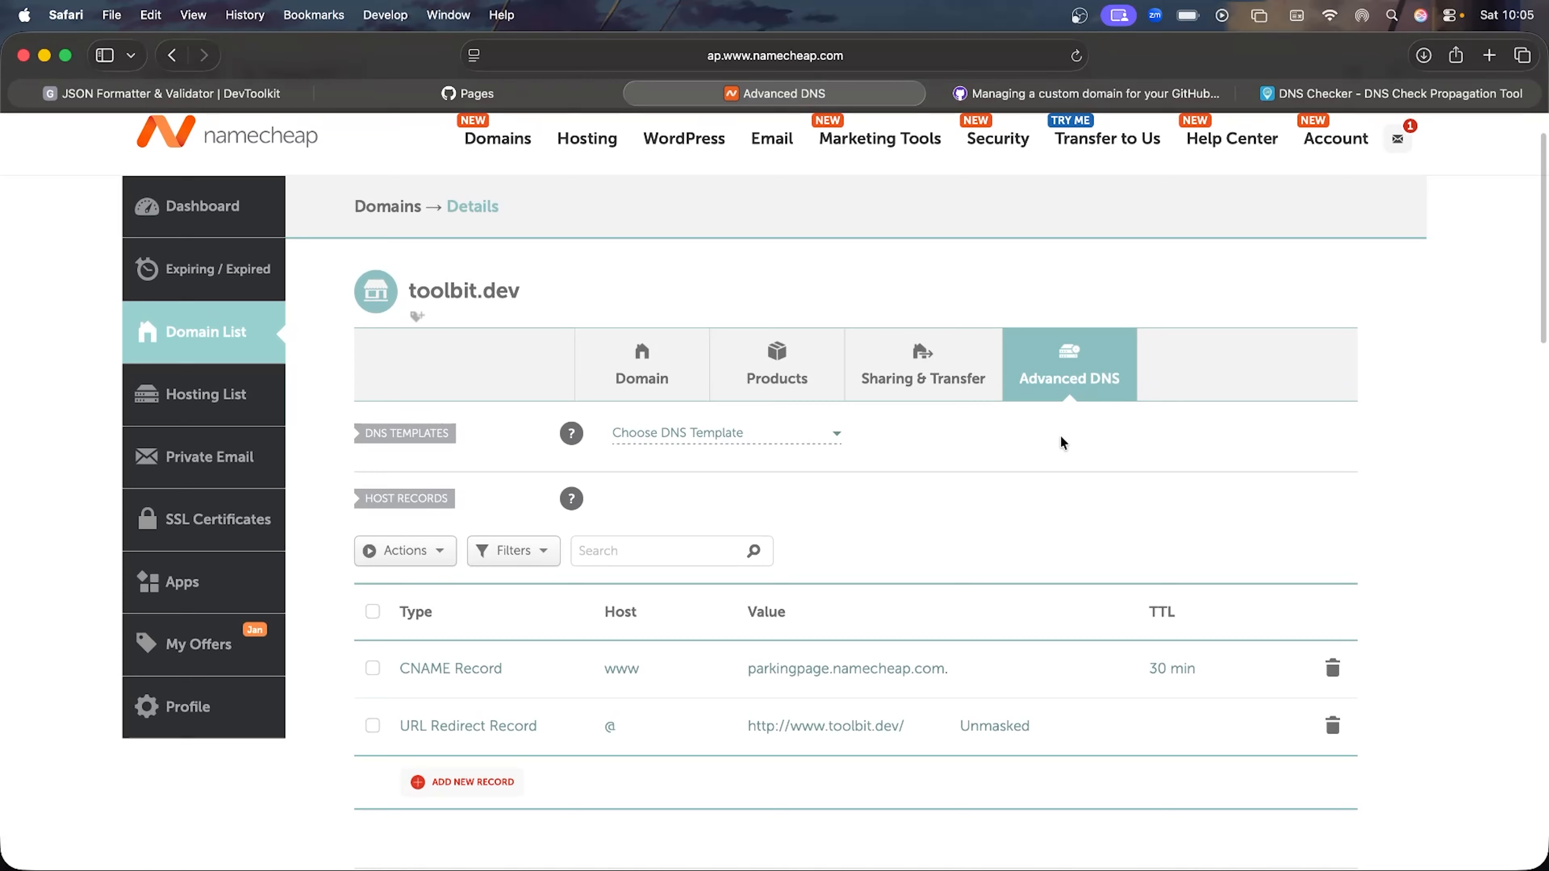
pyautogui.scroll(-2, 1062, 442)
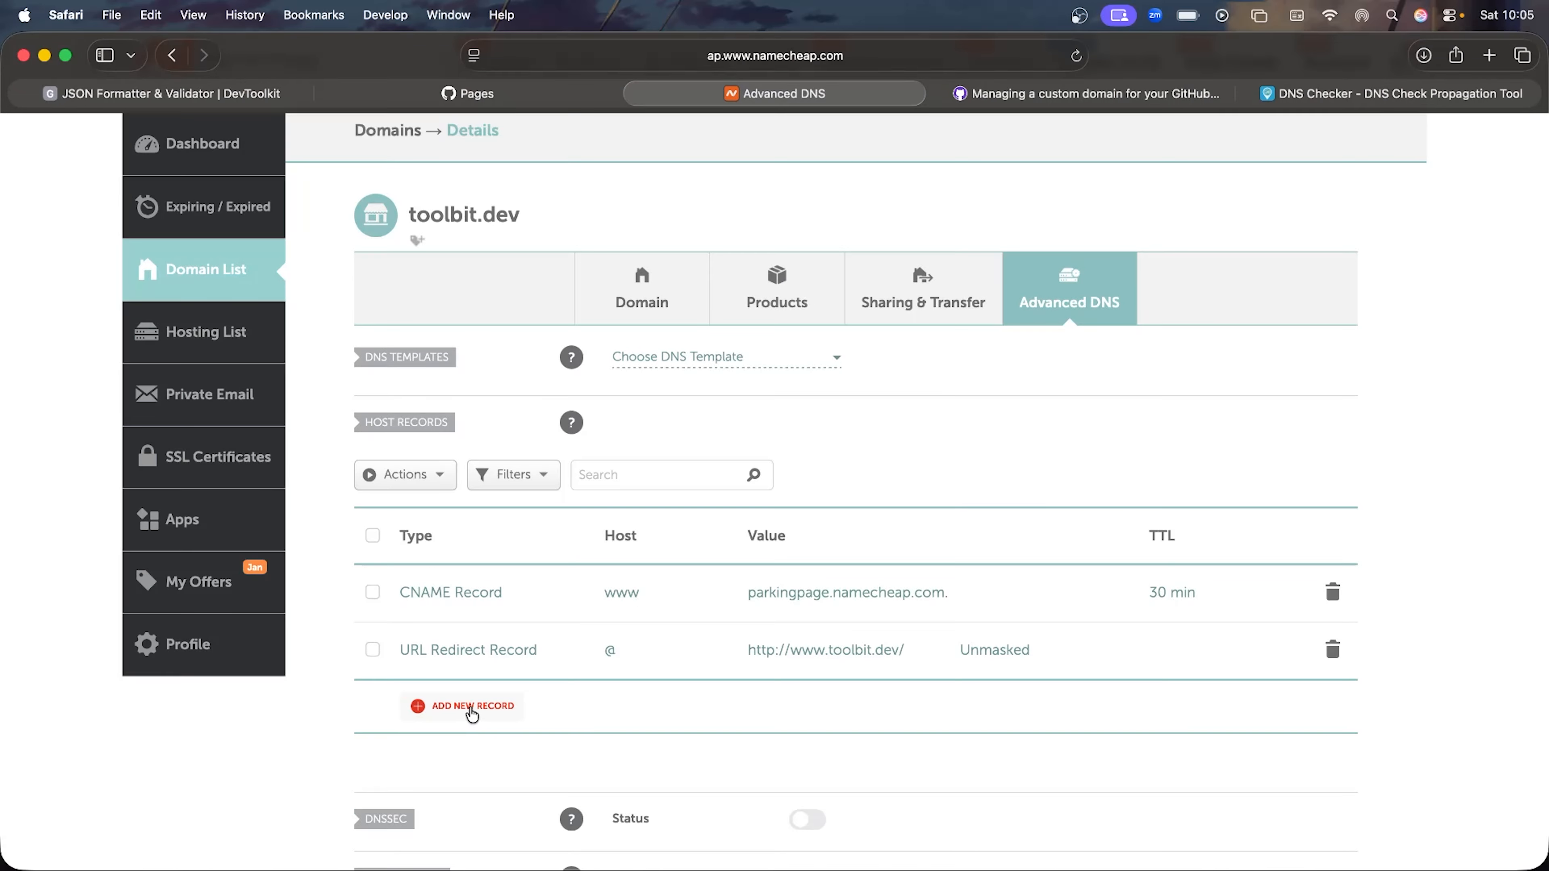
pyautogui.click(469, 714)
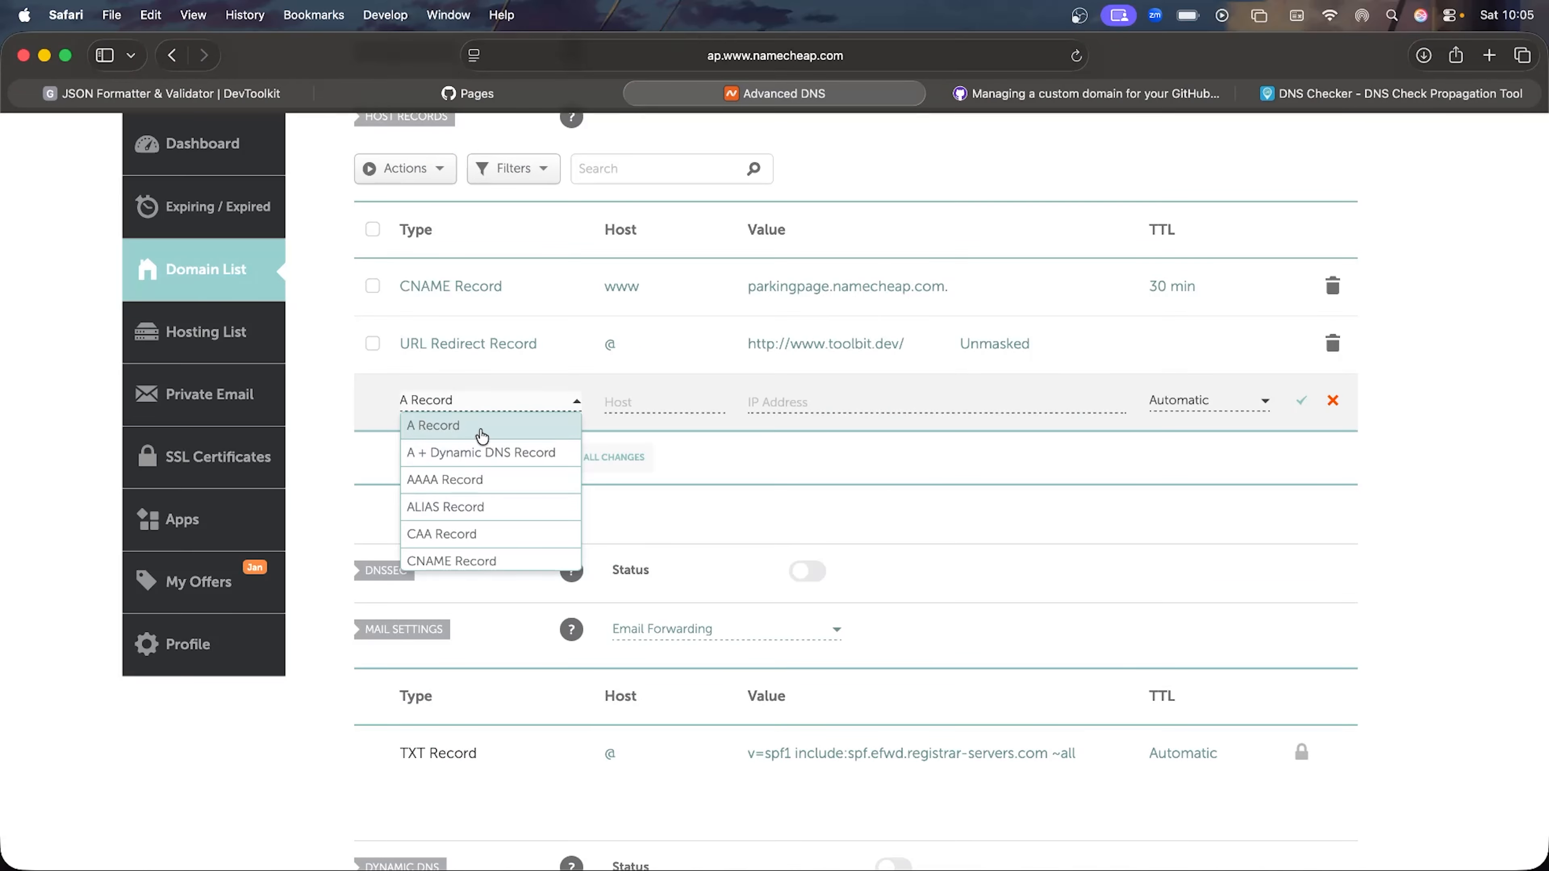
pyautogui.click(481, 436)
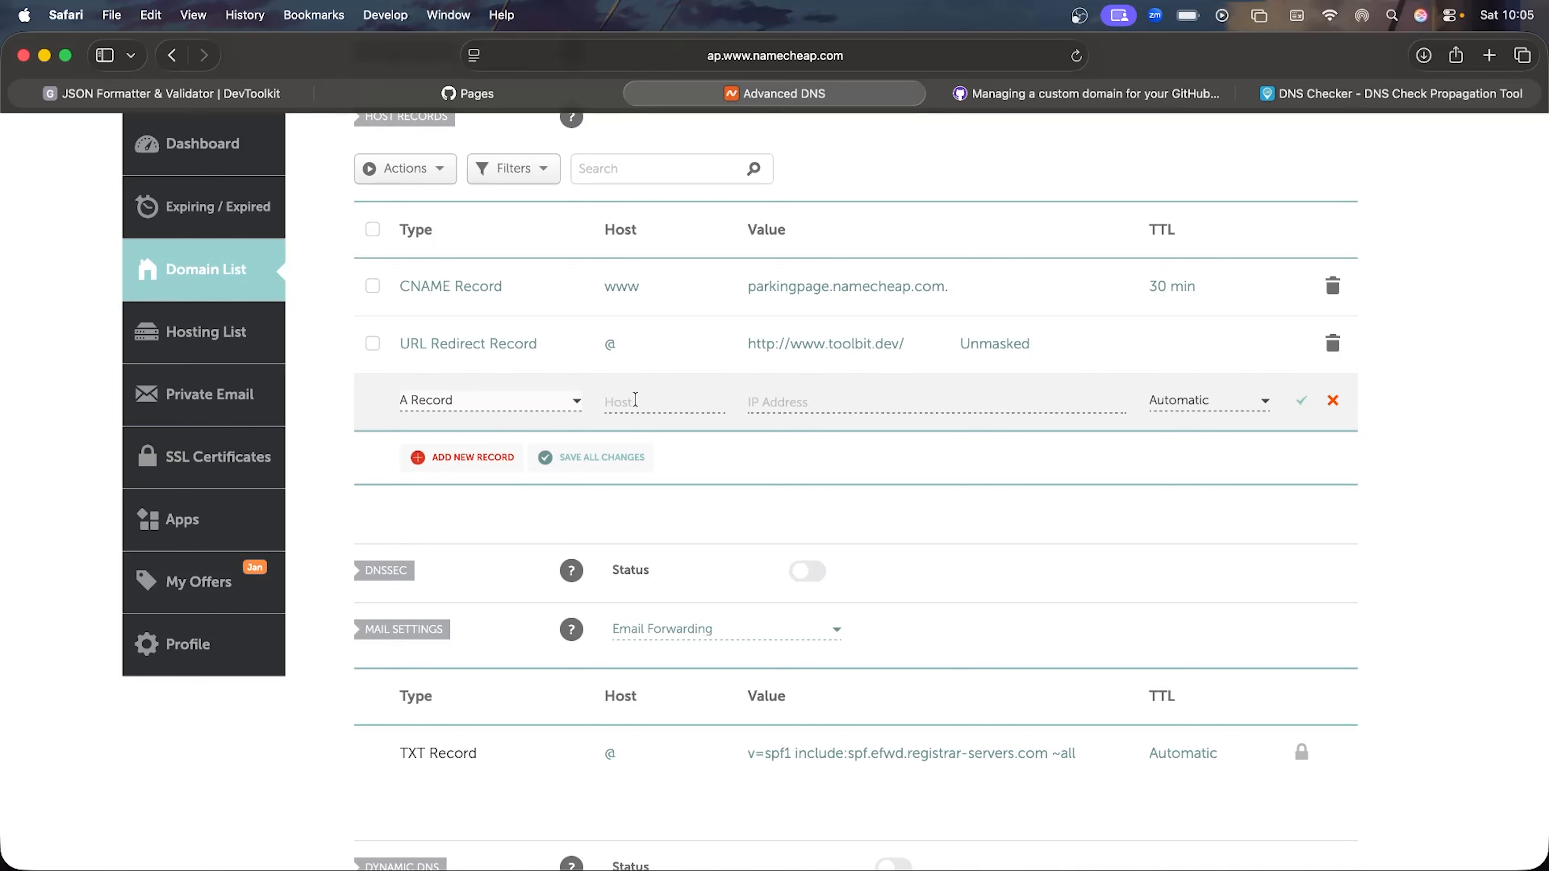
pyautogui.click(649, 402)
pyautogui.write('@')
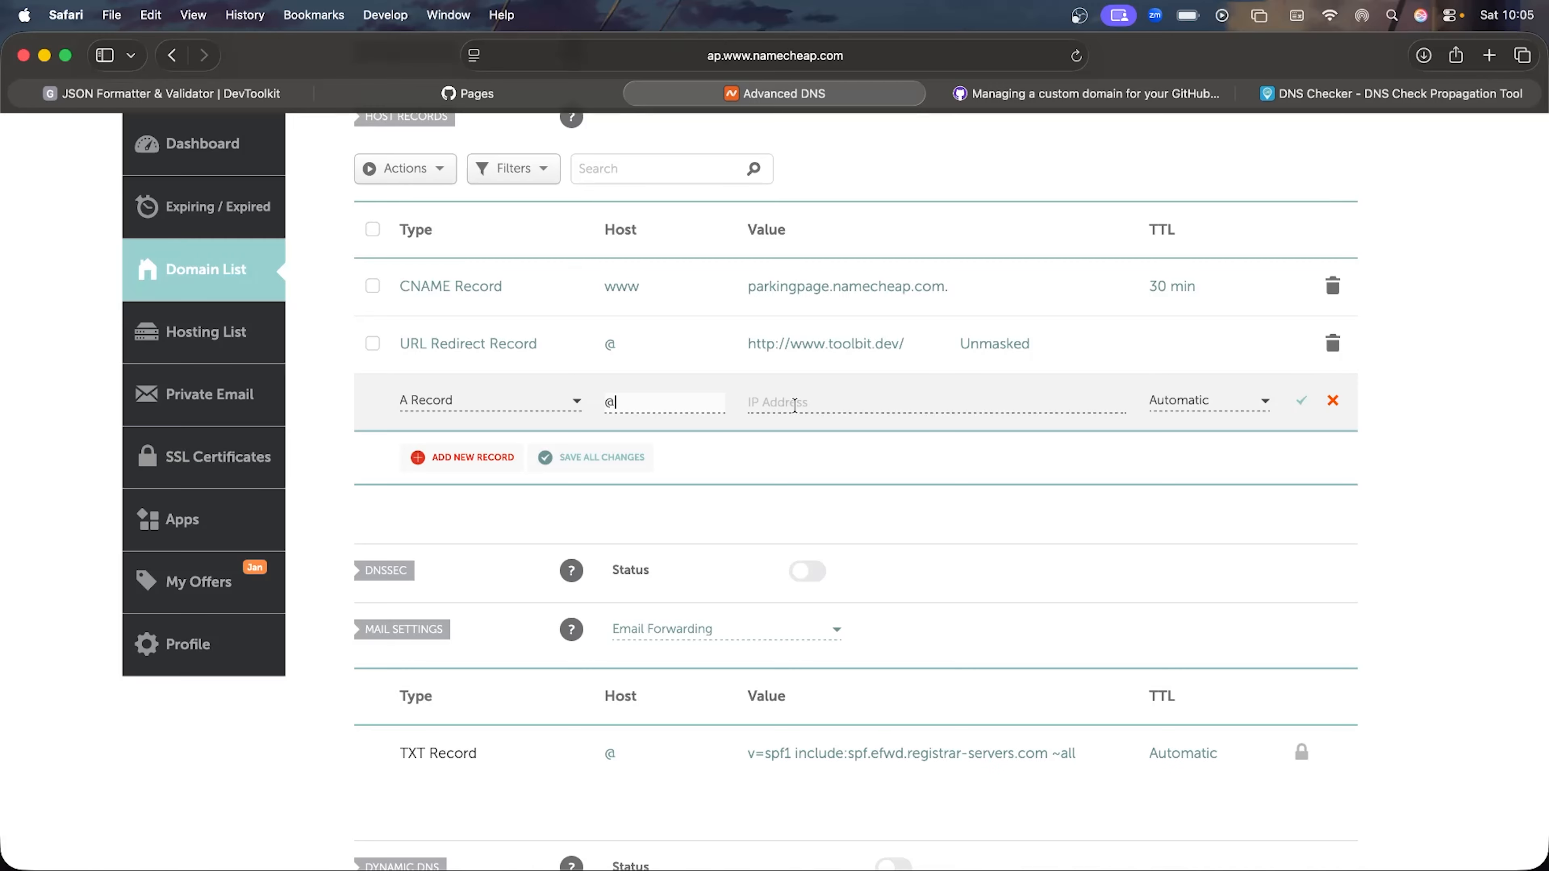
# - Copy 185.199.108.153 from the GitHub Docs article into the new A record's IP address and save the record
pyautogui.click(795, 406)
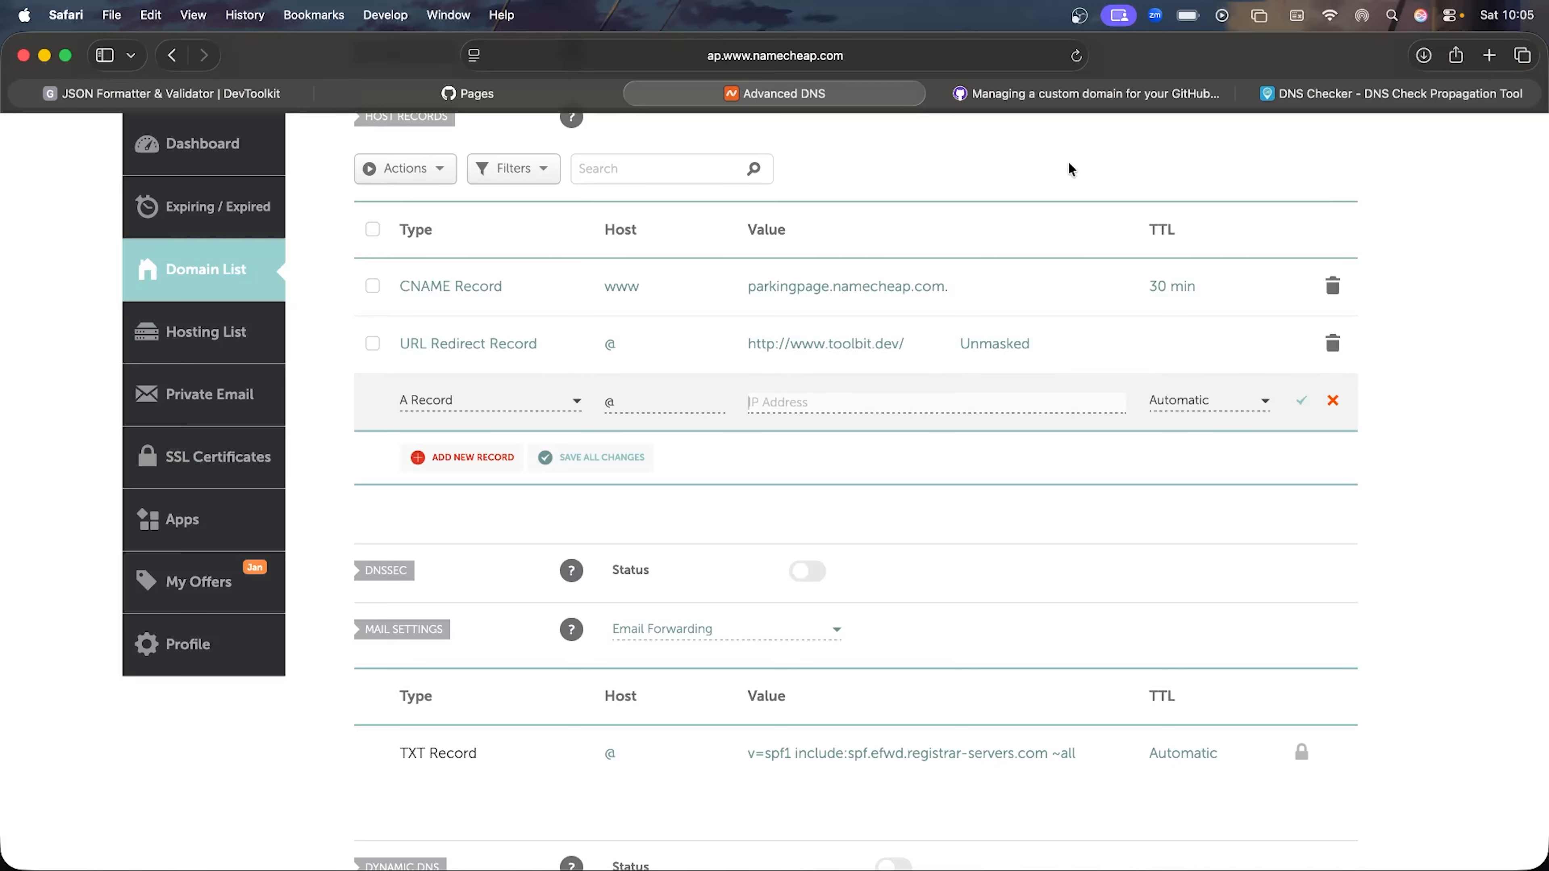
pyautogui.click(1073, 93)
pyautogui.tripleClick(643, 449)
pyautogui.moveTo(589, 452); pyautogui.dragTo(449, 450)
pyautogui.press('super+c')
pyautogui.click(786, 93)
pyautogui.press('super+v')
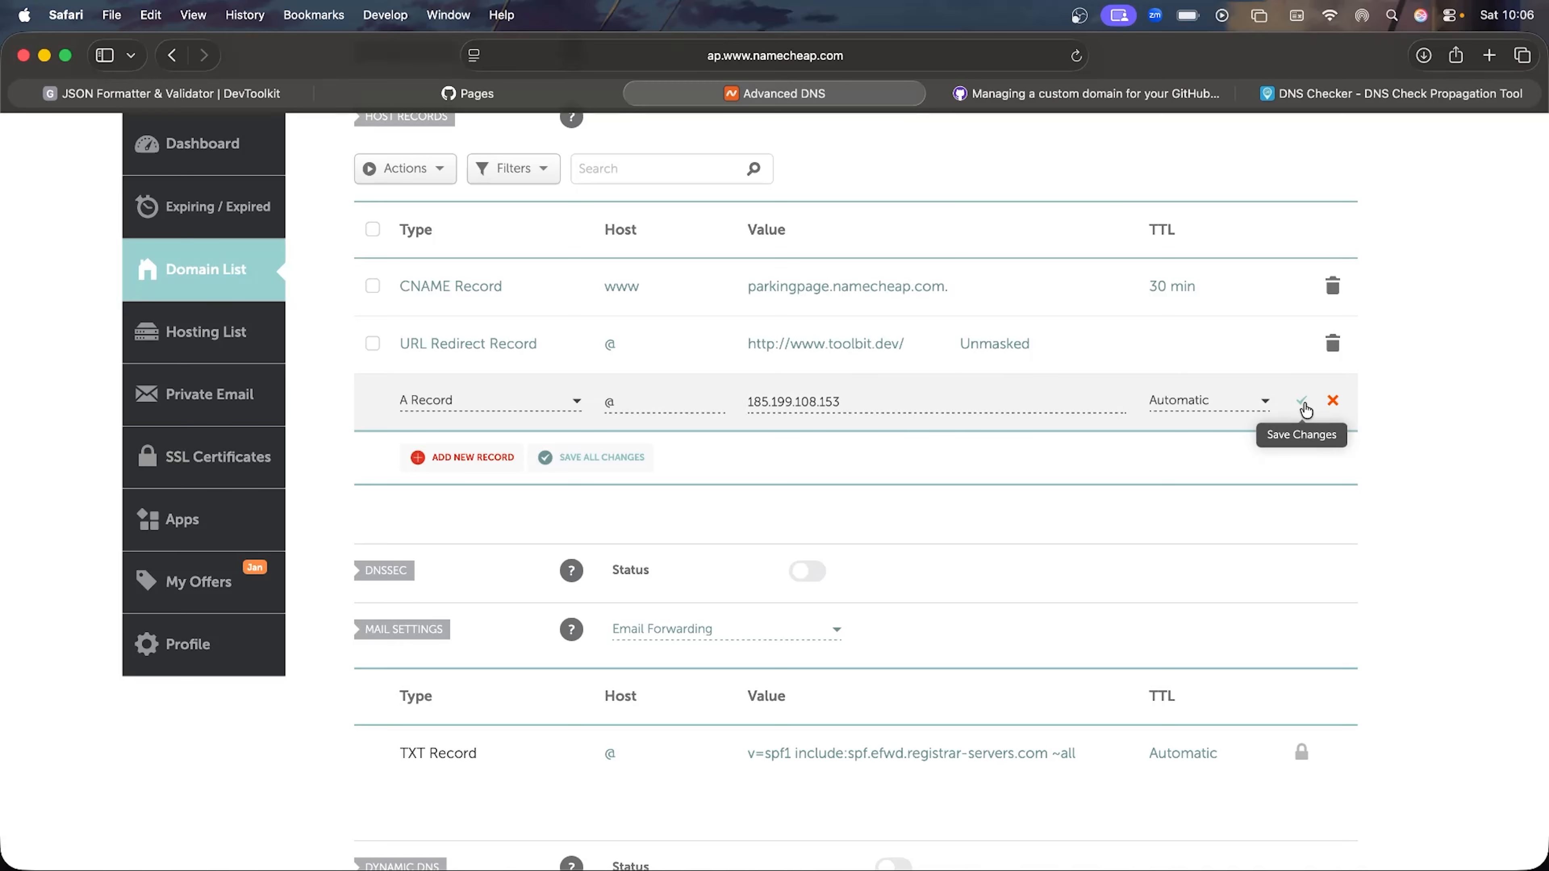
pyautogui.click(1299, 403)
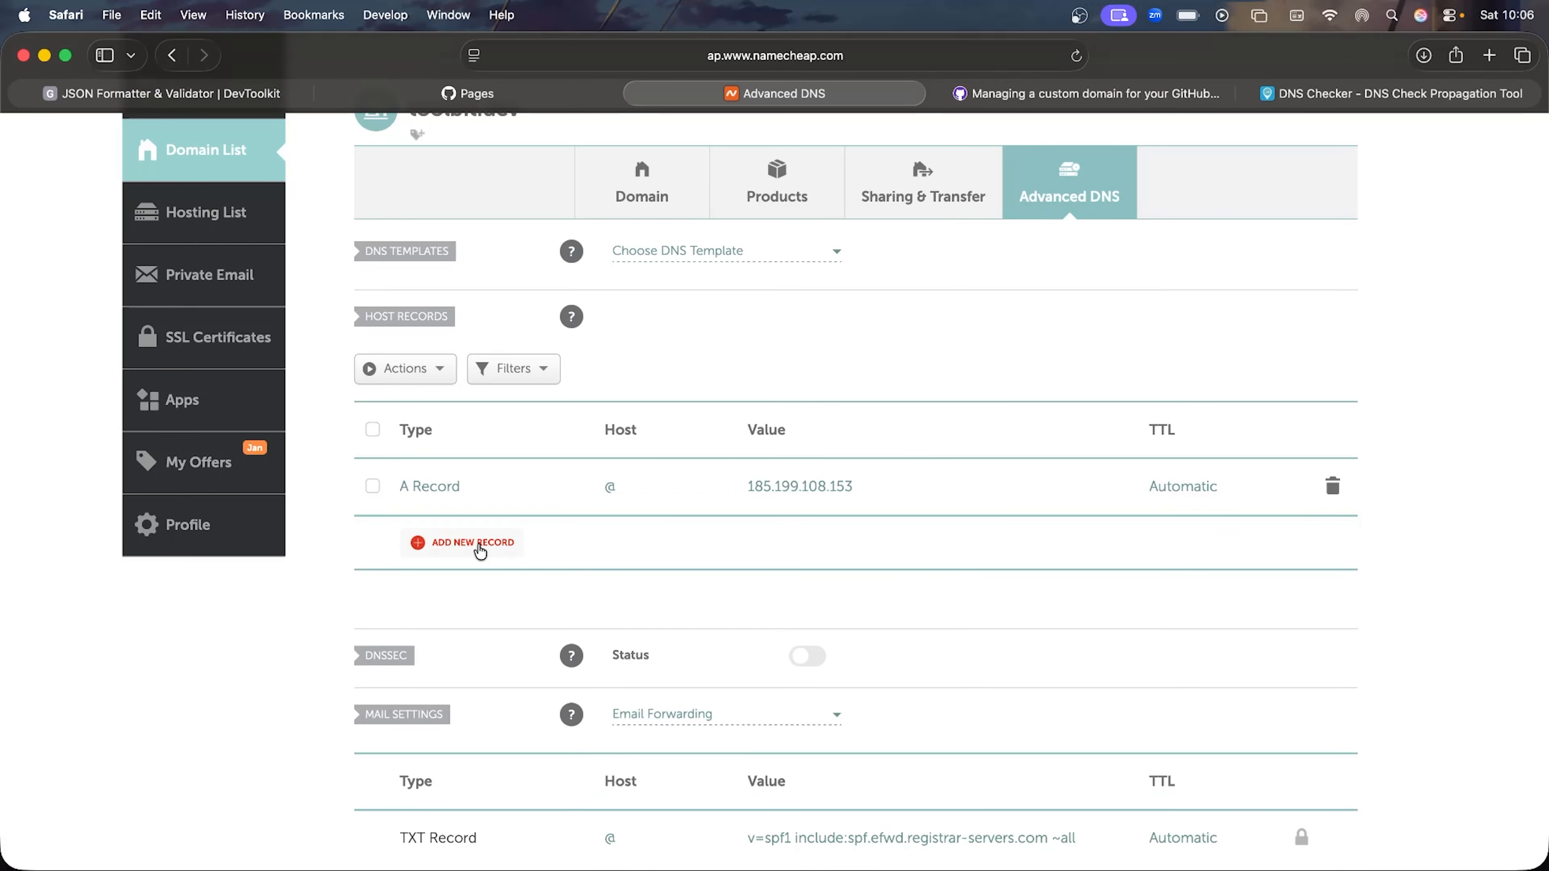
# - Add a second A Record with host @ to toolbit.dev's host records
pyautogui.click(480, 551)
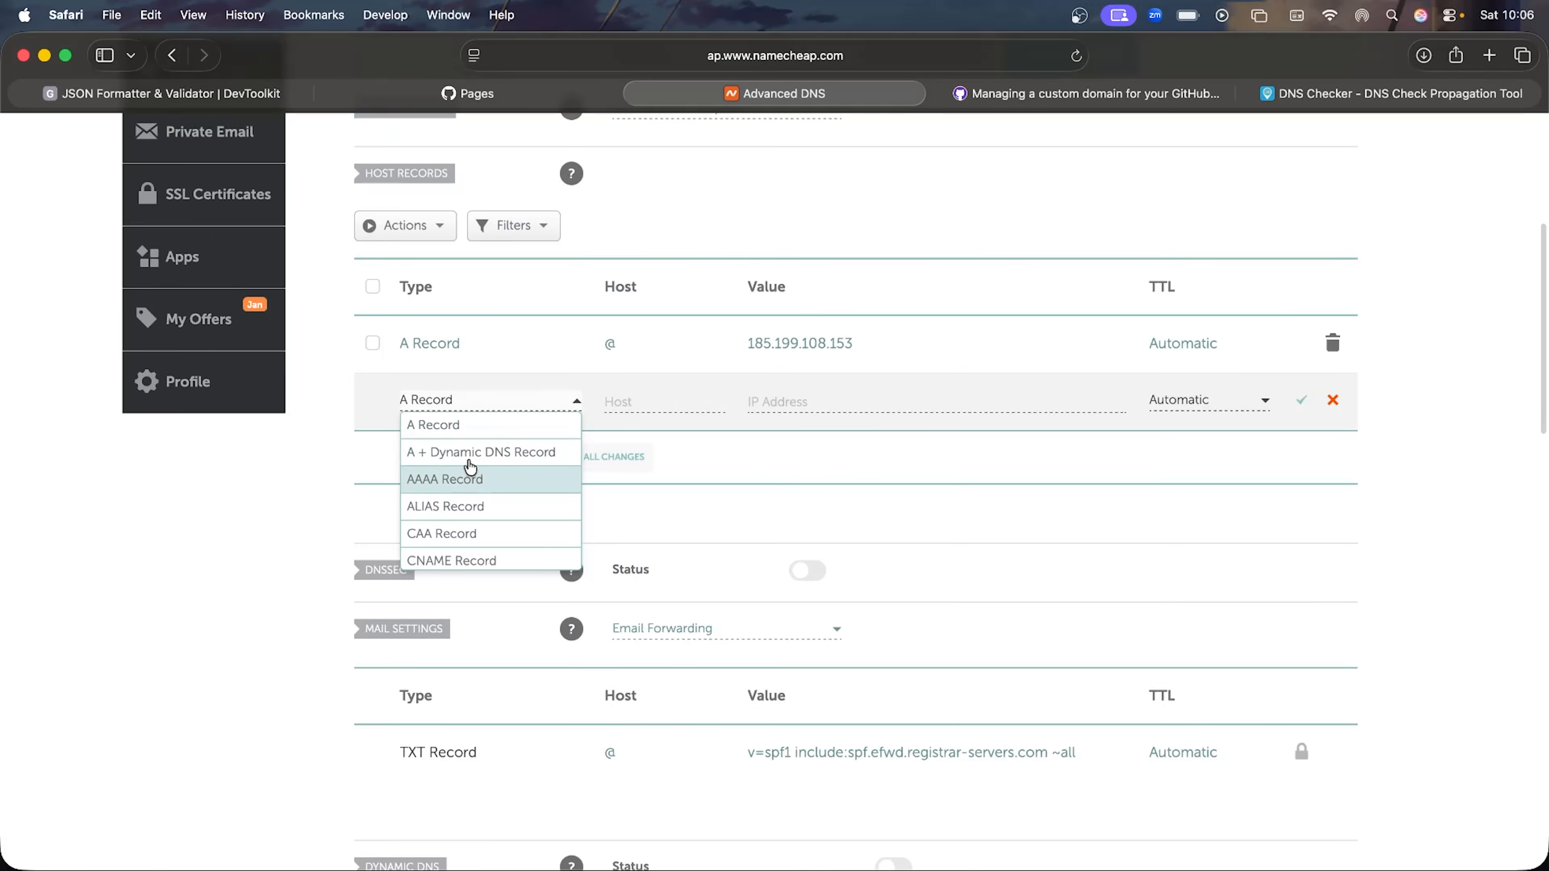
pyautogui.click(470, 423)
pyautogui.click(634, 401)
pyautogui.write('@')
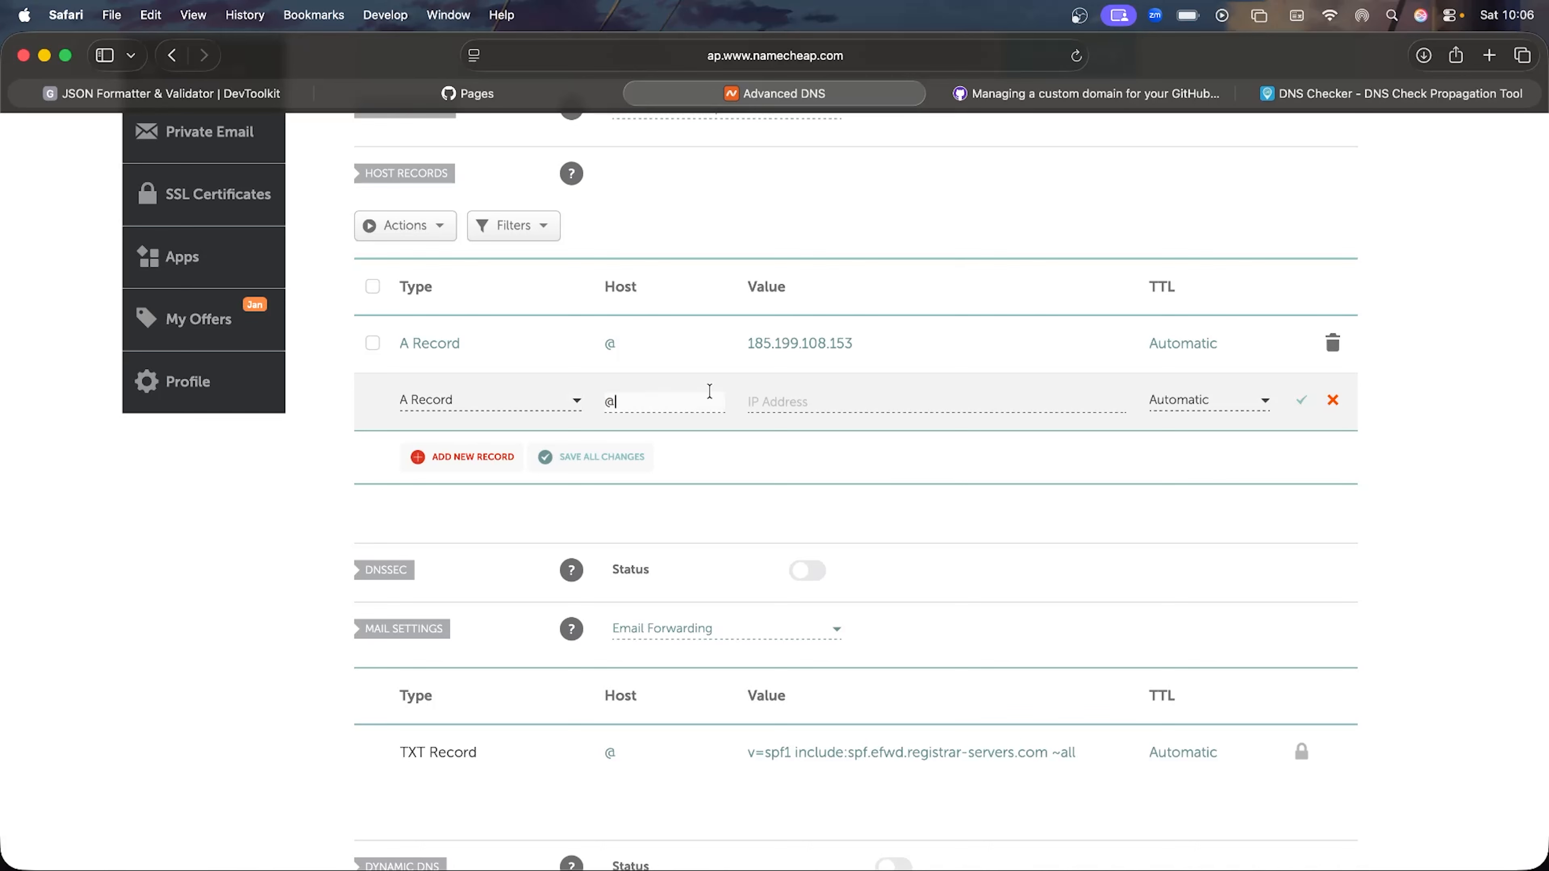
# - Copy 185.199.109.153 from the GitHub Docs article into the second A record's IP address and save the record
pyautogui.click(813, 413)
pyautogui.click(1091, 92)
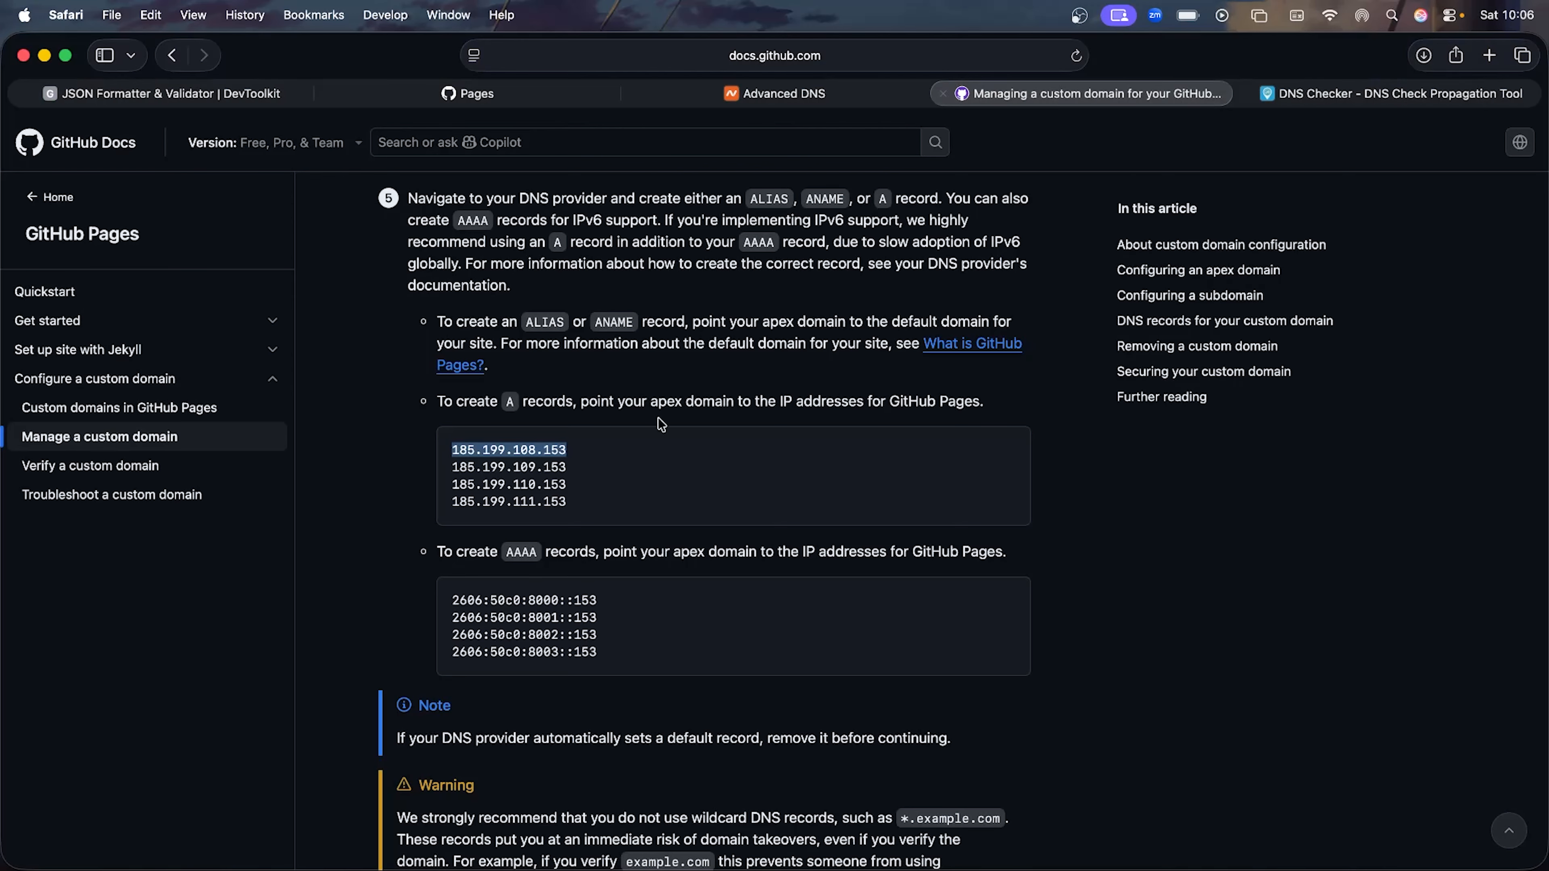
pyautogui.moveTo(574, 471); pyautogui.dragTo(449, 468)
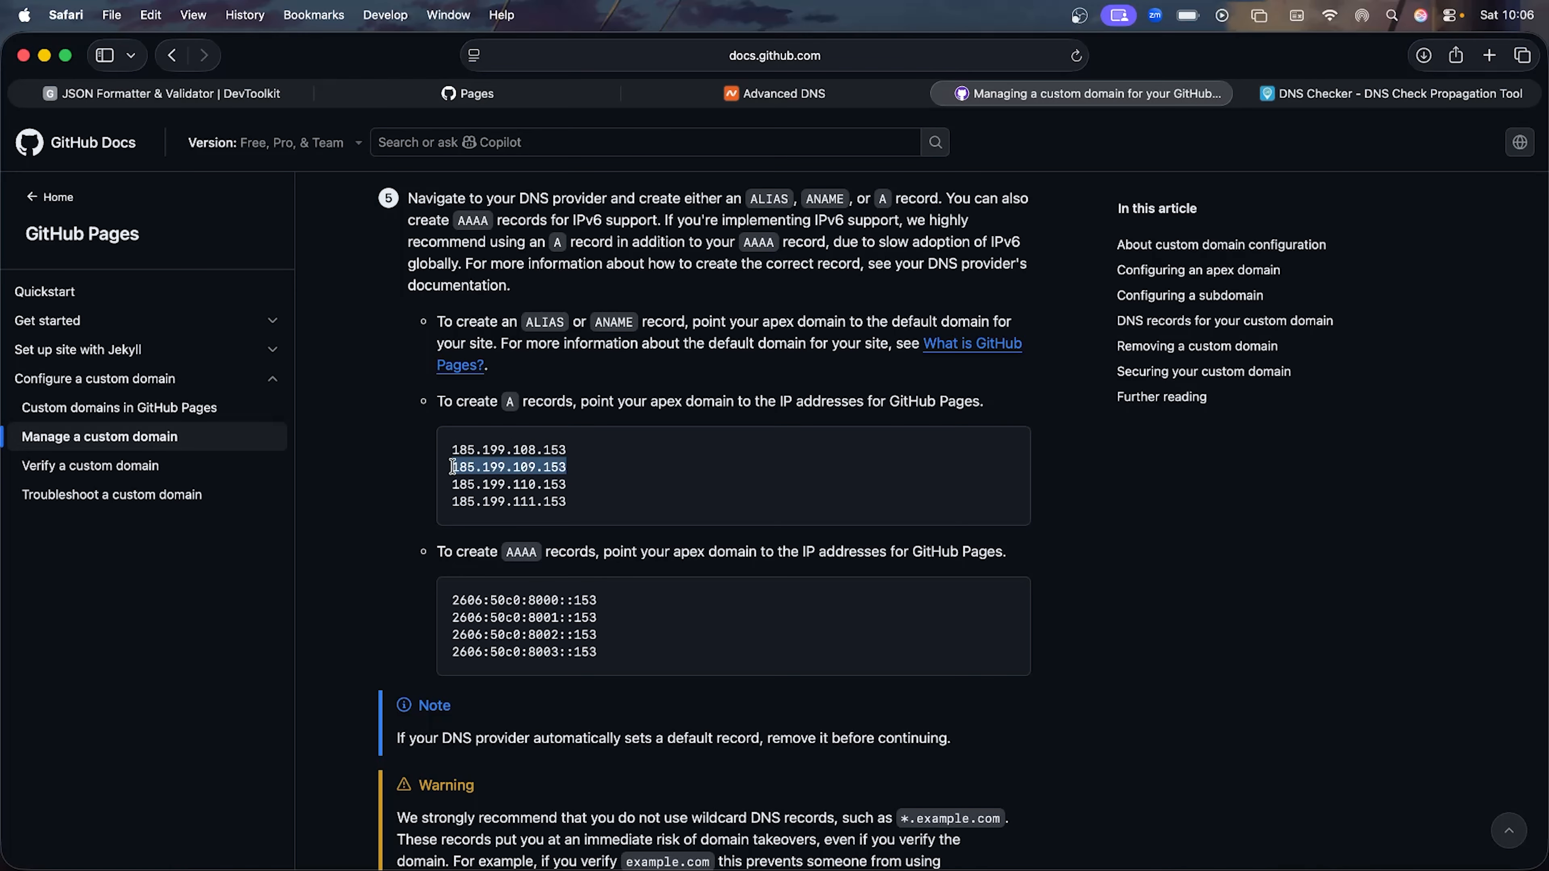
pyautogui.press('super+c')
pyautogui.click(704, 98)
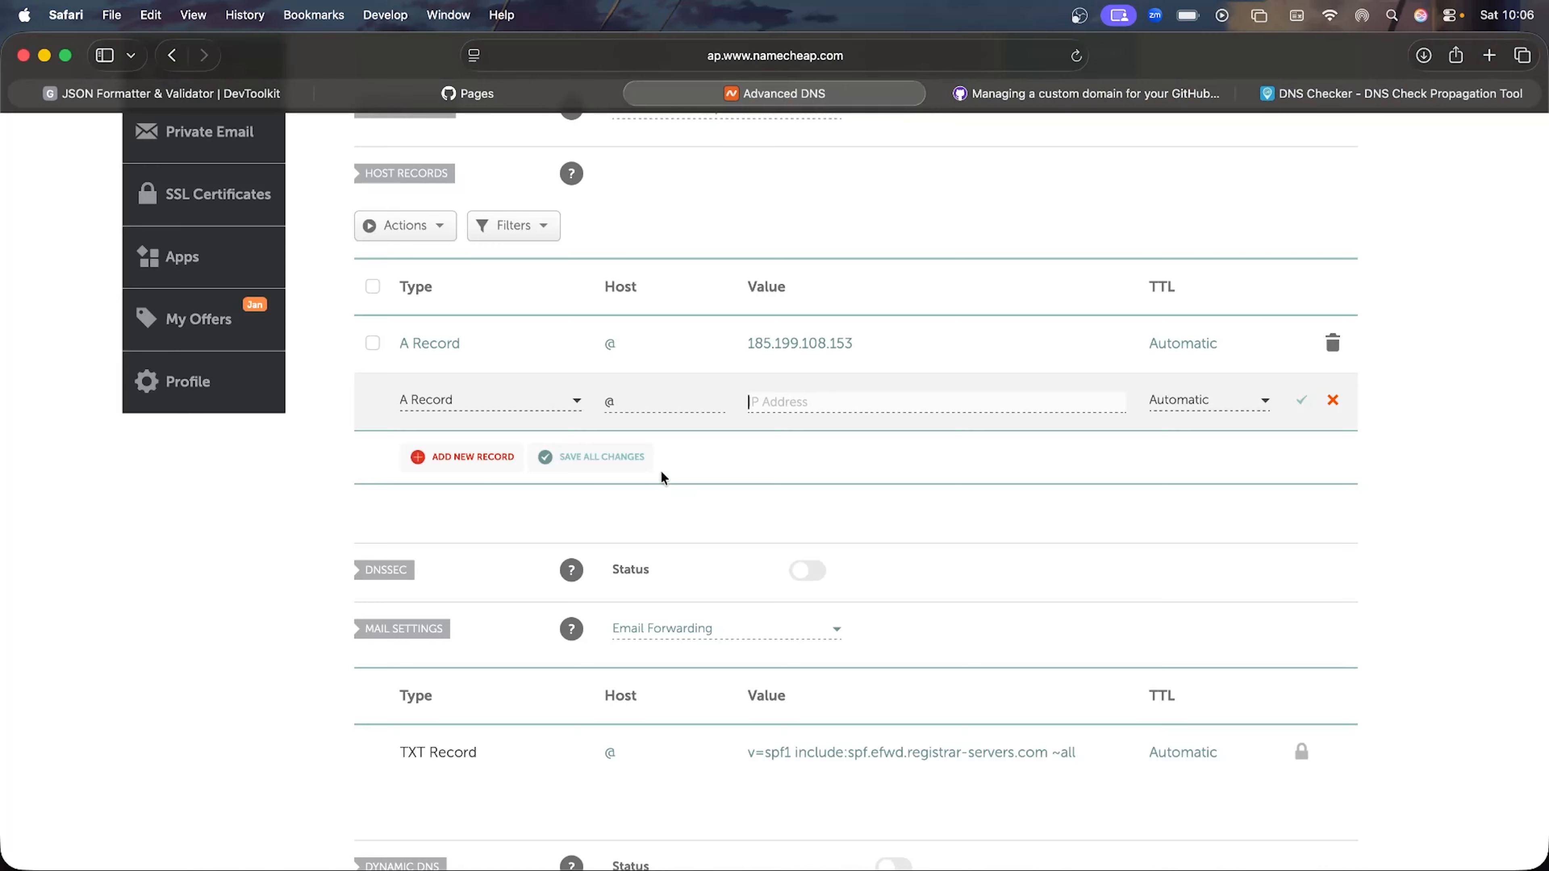
pyautogui.press('super+v')
pyautogui.click(1301, 403)
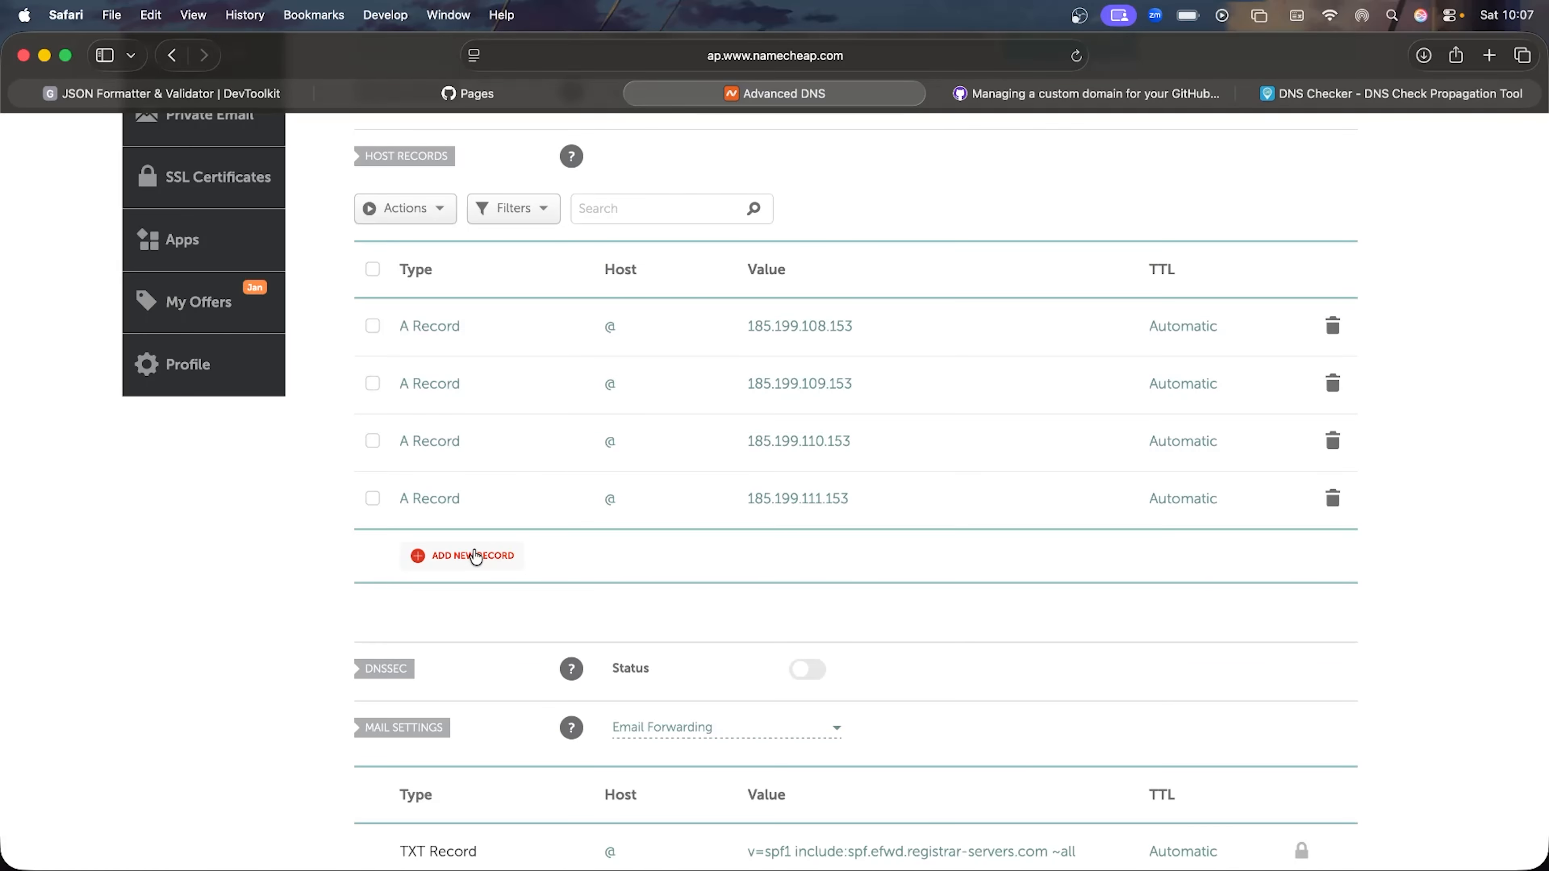
# - Add a new CNAME Record with host www to toolbit.dev's host records in Namecheap
pyautogui.click(475, 556)
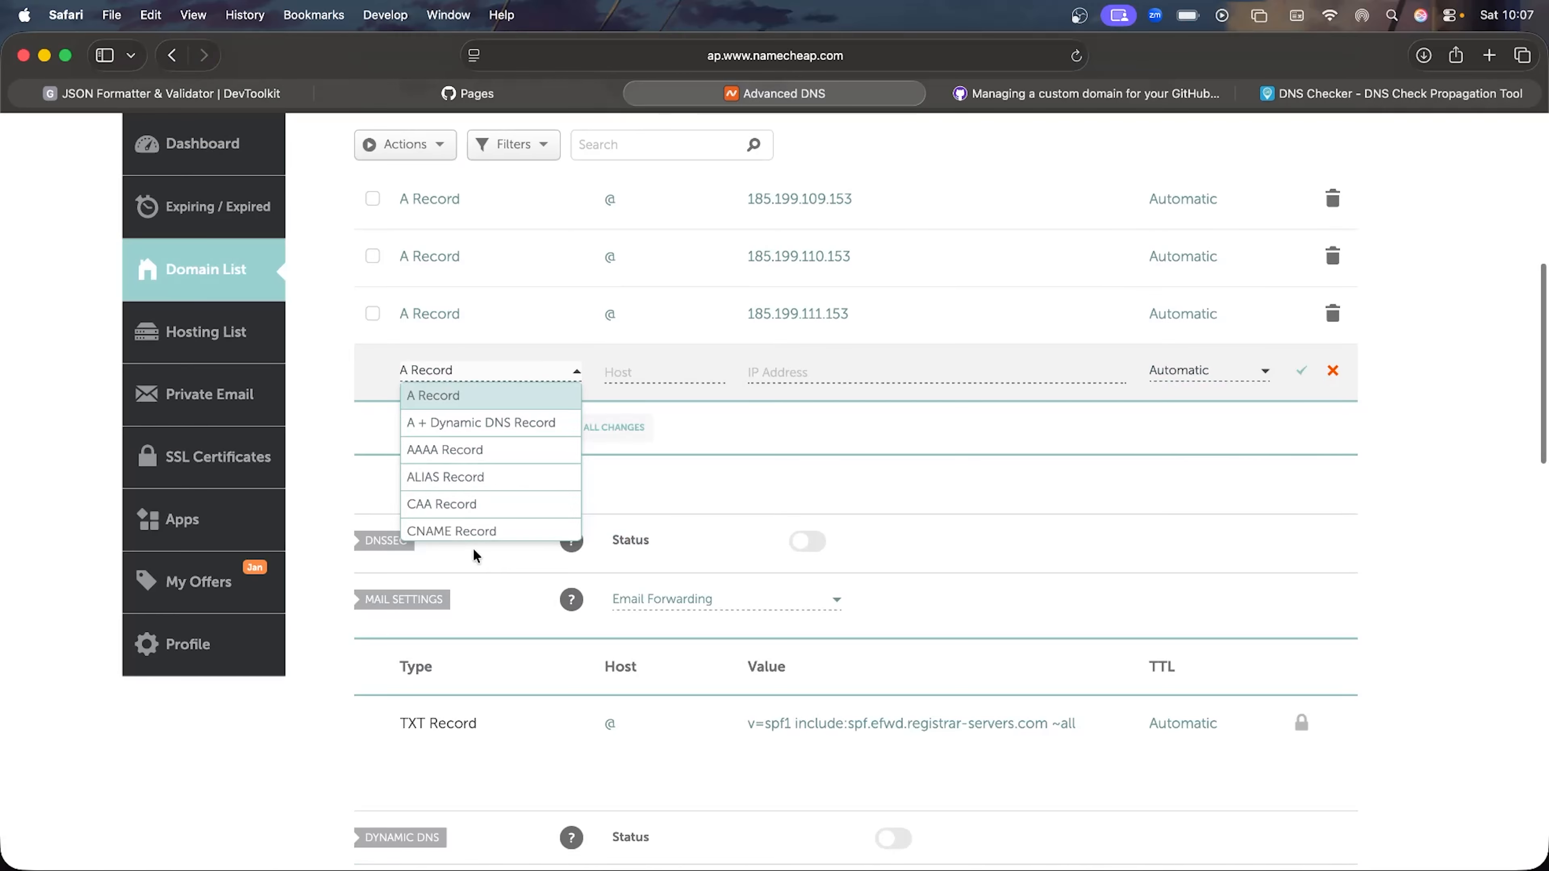
pyautogui.scroll(-2, 491, 506)
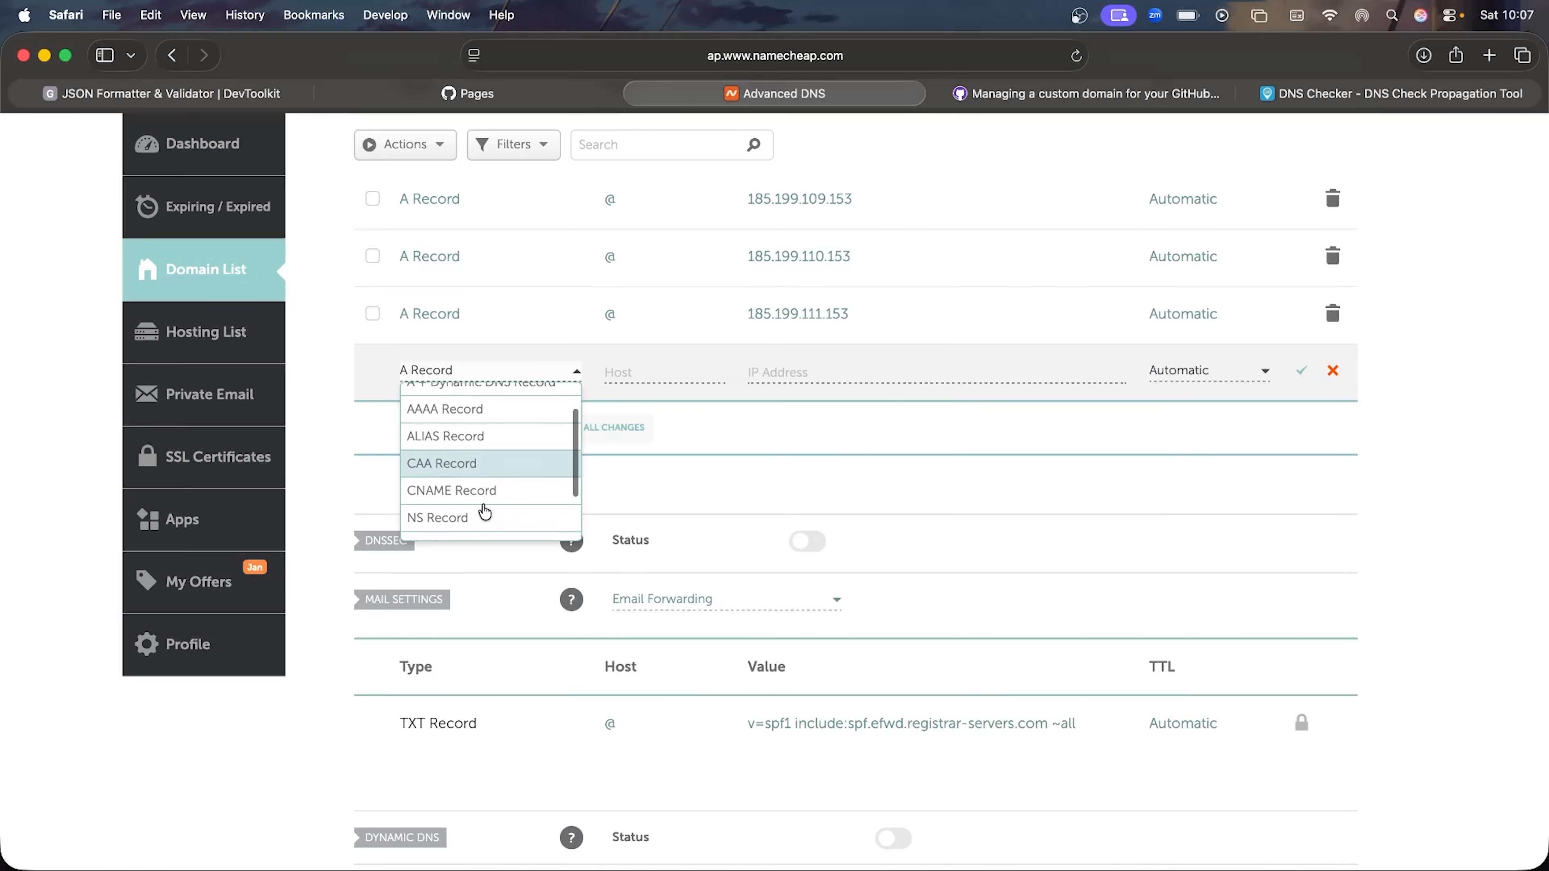
pyautogui.click(507, 479)
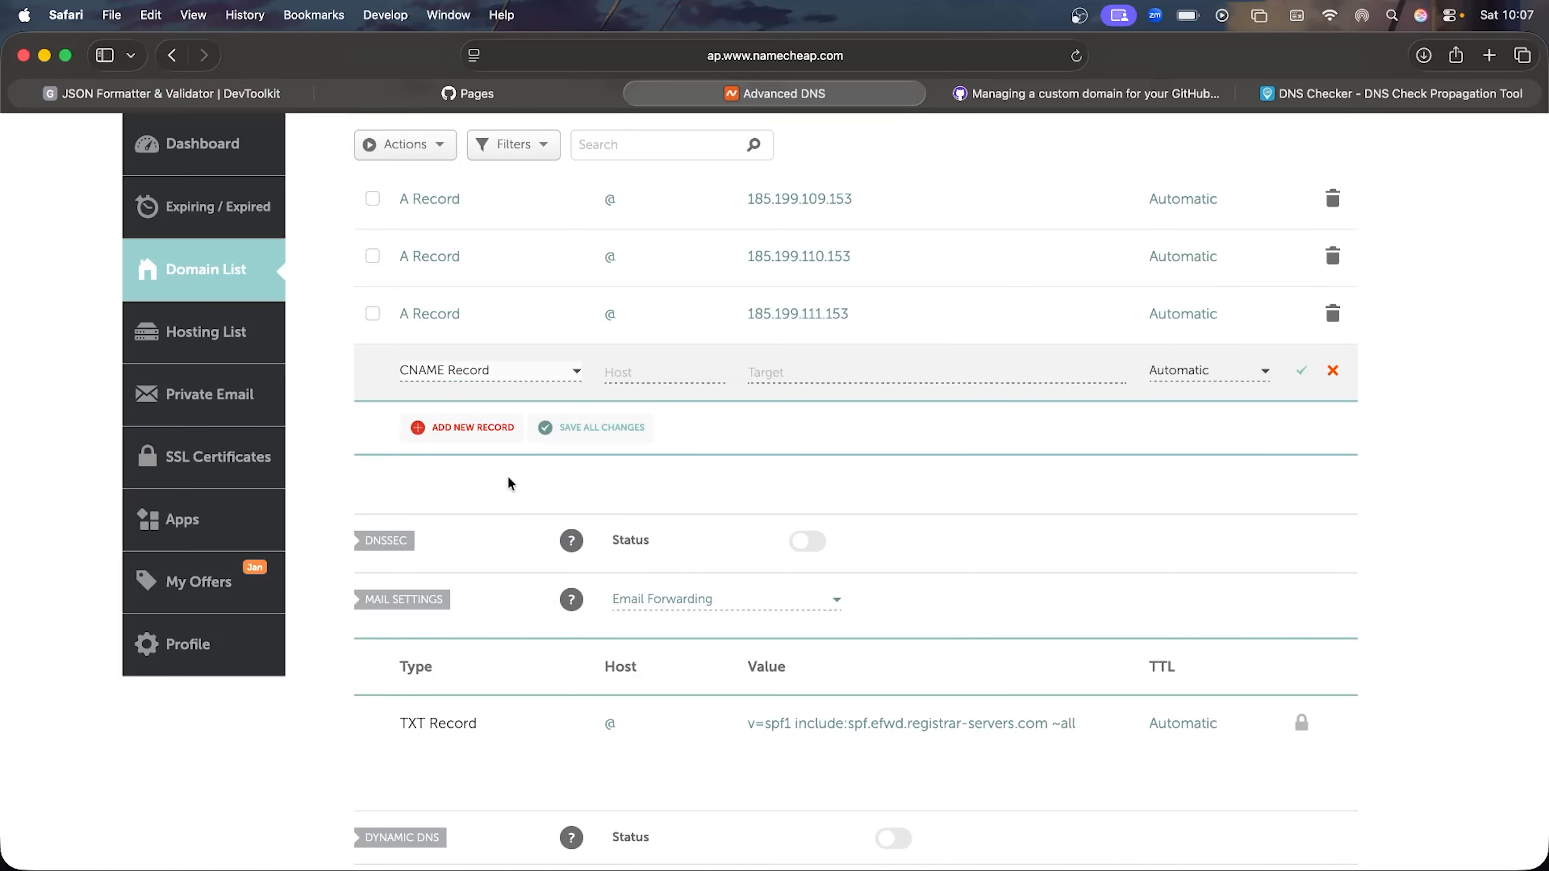
pyautogui.scroll(3, 757, 561)
pyautogui.write('www')
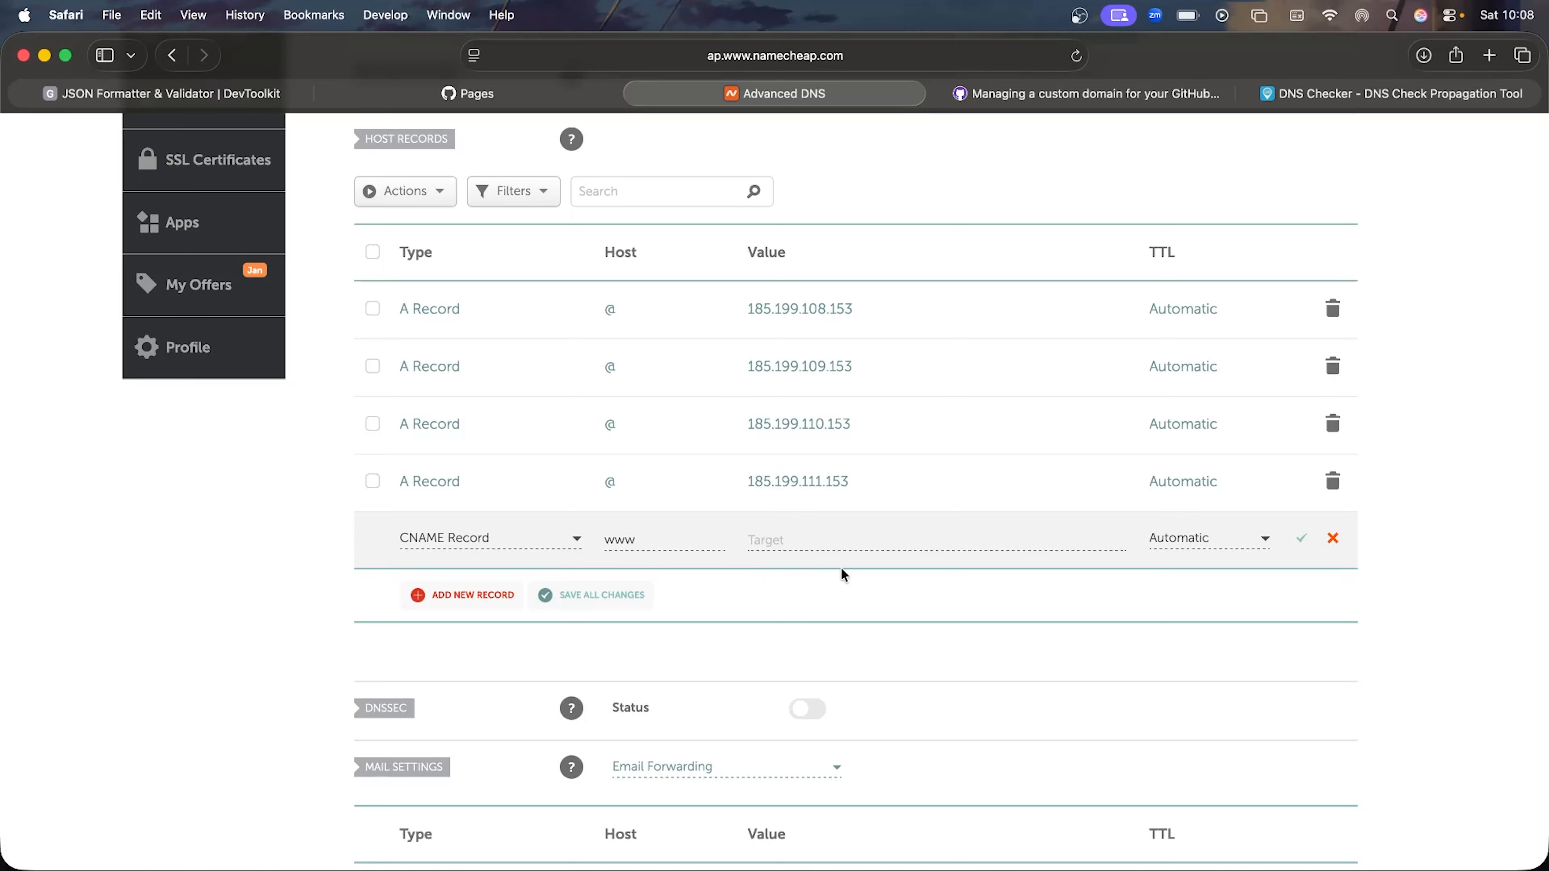
pyautogui.click(852, 543)
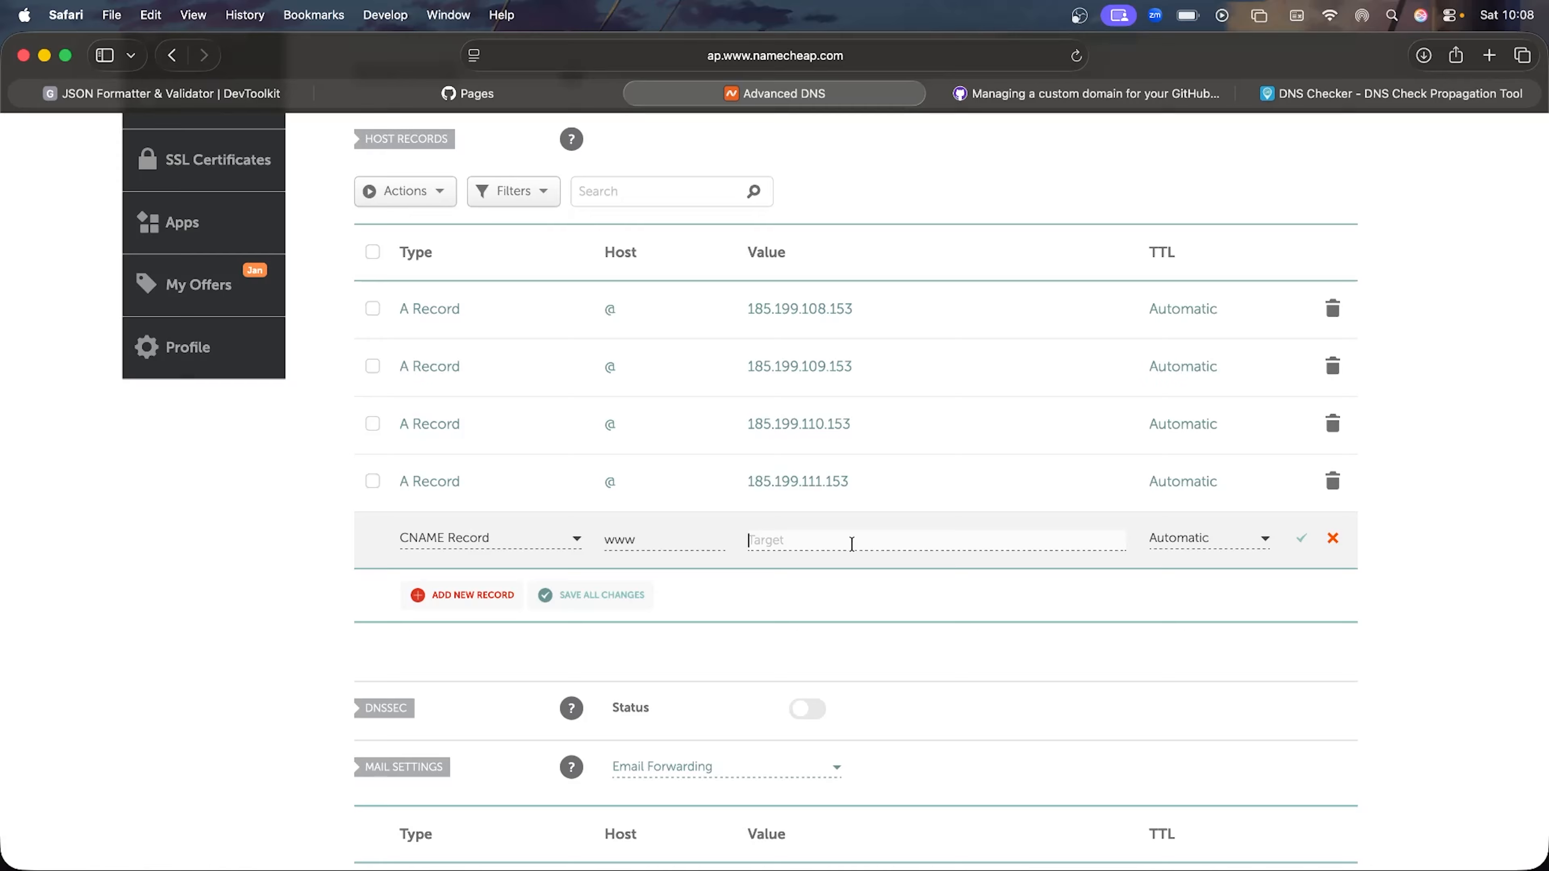
# - Copy ndcswift.github.io from the live site's URL, enter it as the CNAME target with a trailing dot, and save the record
pyautogui.press('super+1')
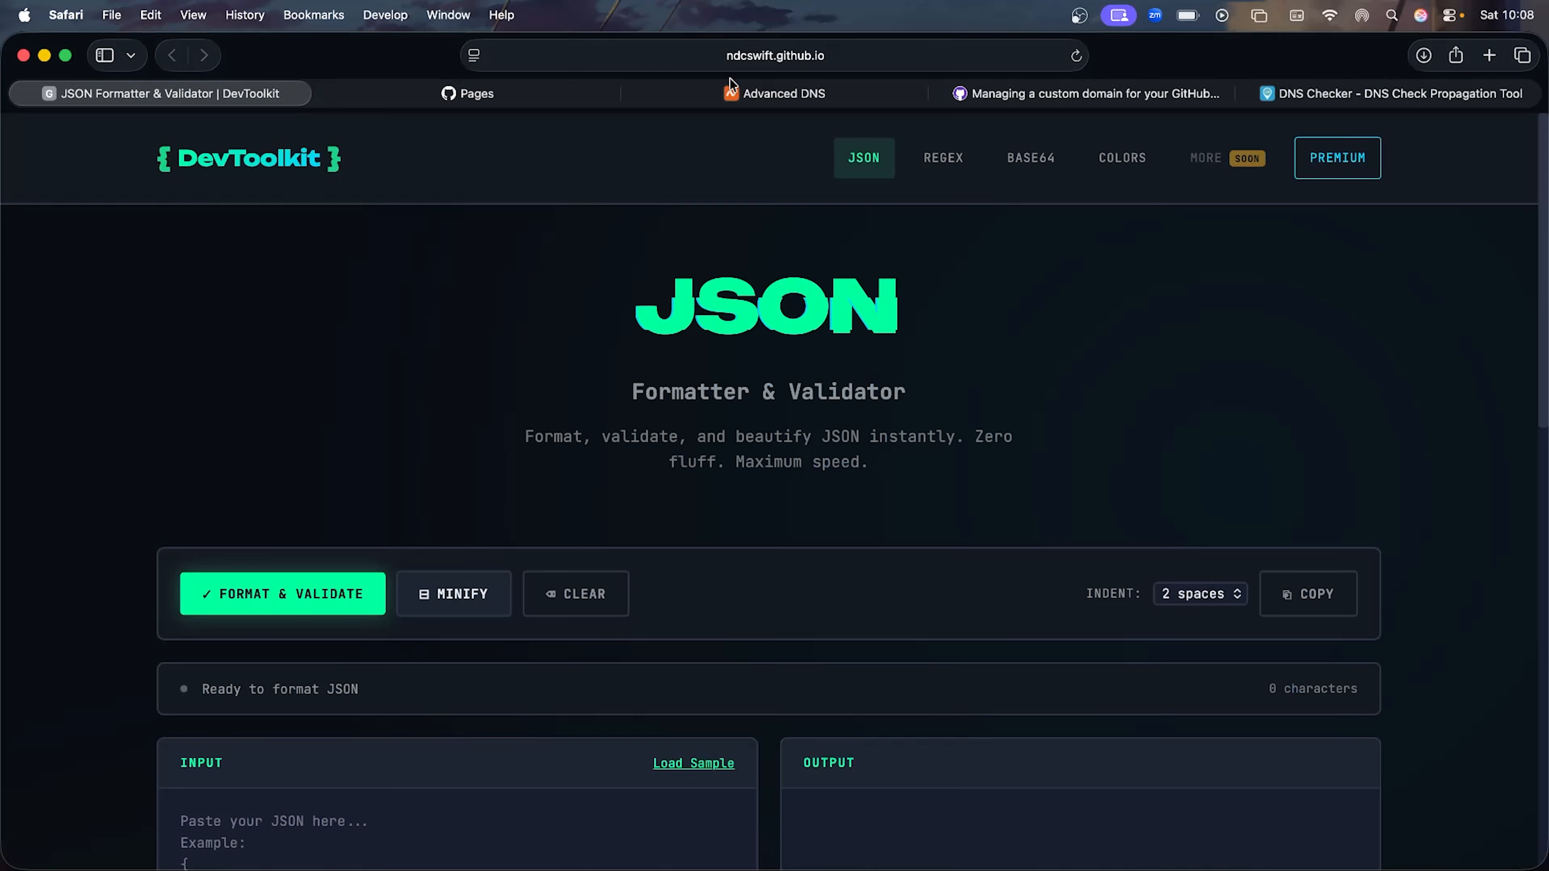
pyautogui.click(705, 58)
pyautogui.click(566, 56)
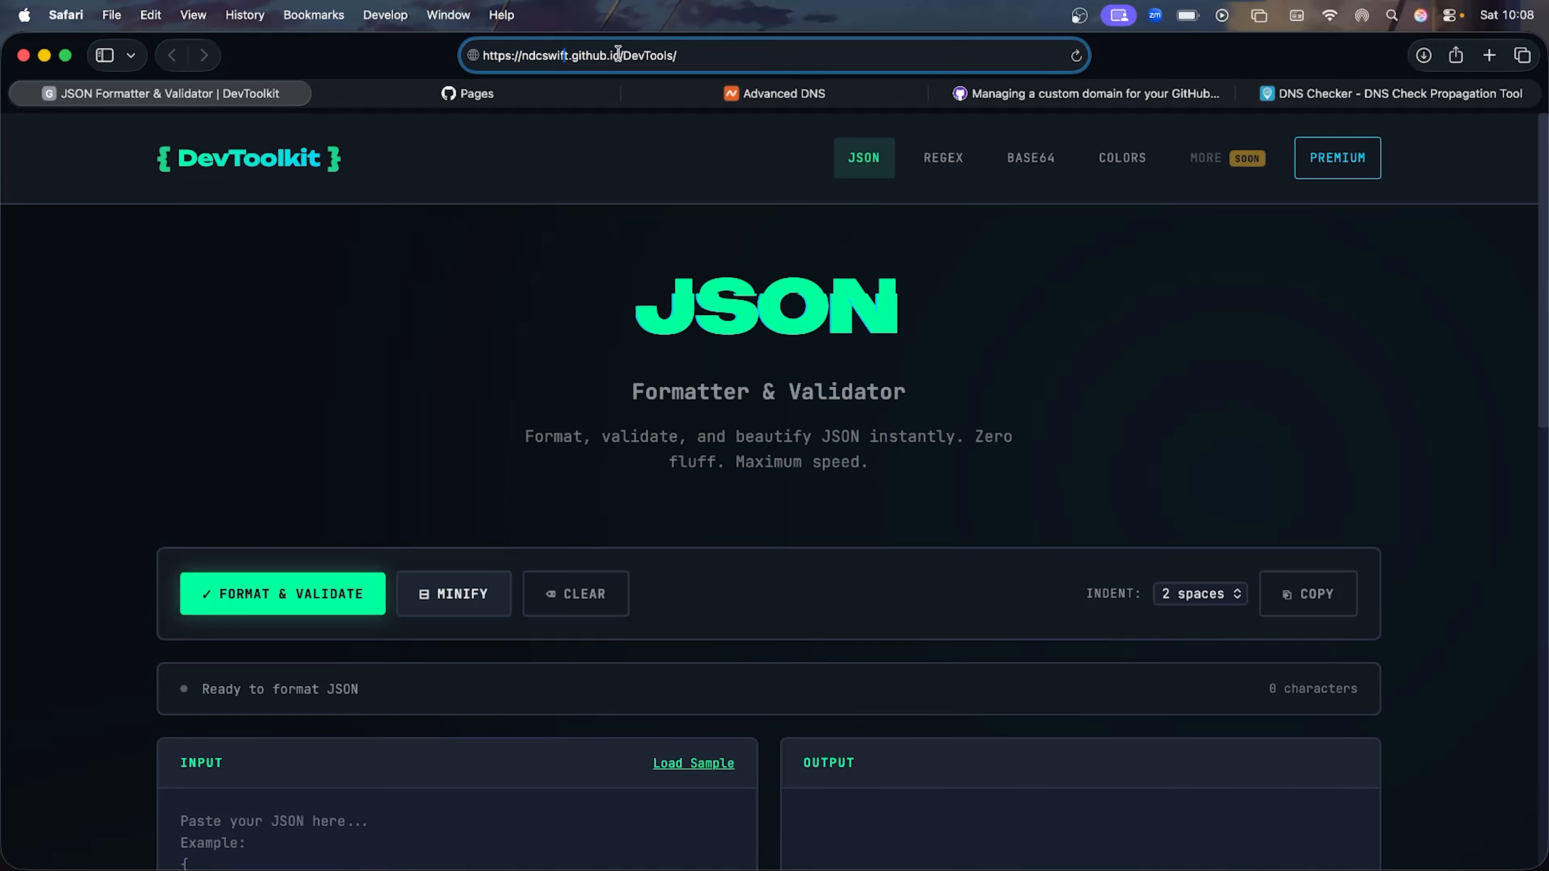
pyautogui.moveTo(620, 56); pyautogui.dragTo(519, 55)
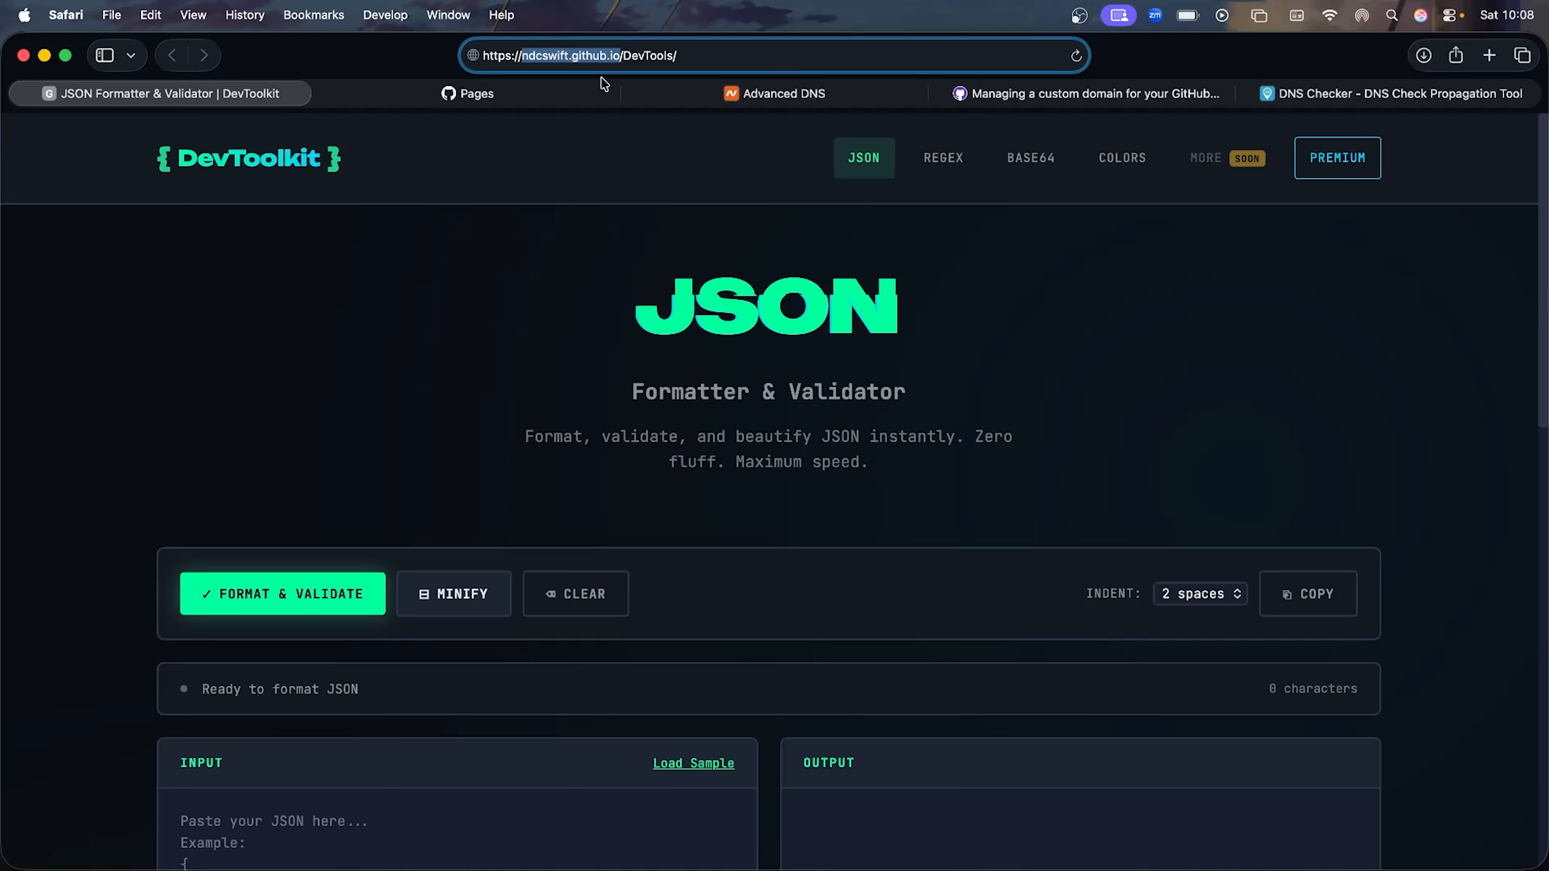
pyautogui.click(713, 102)
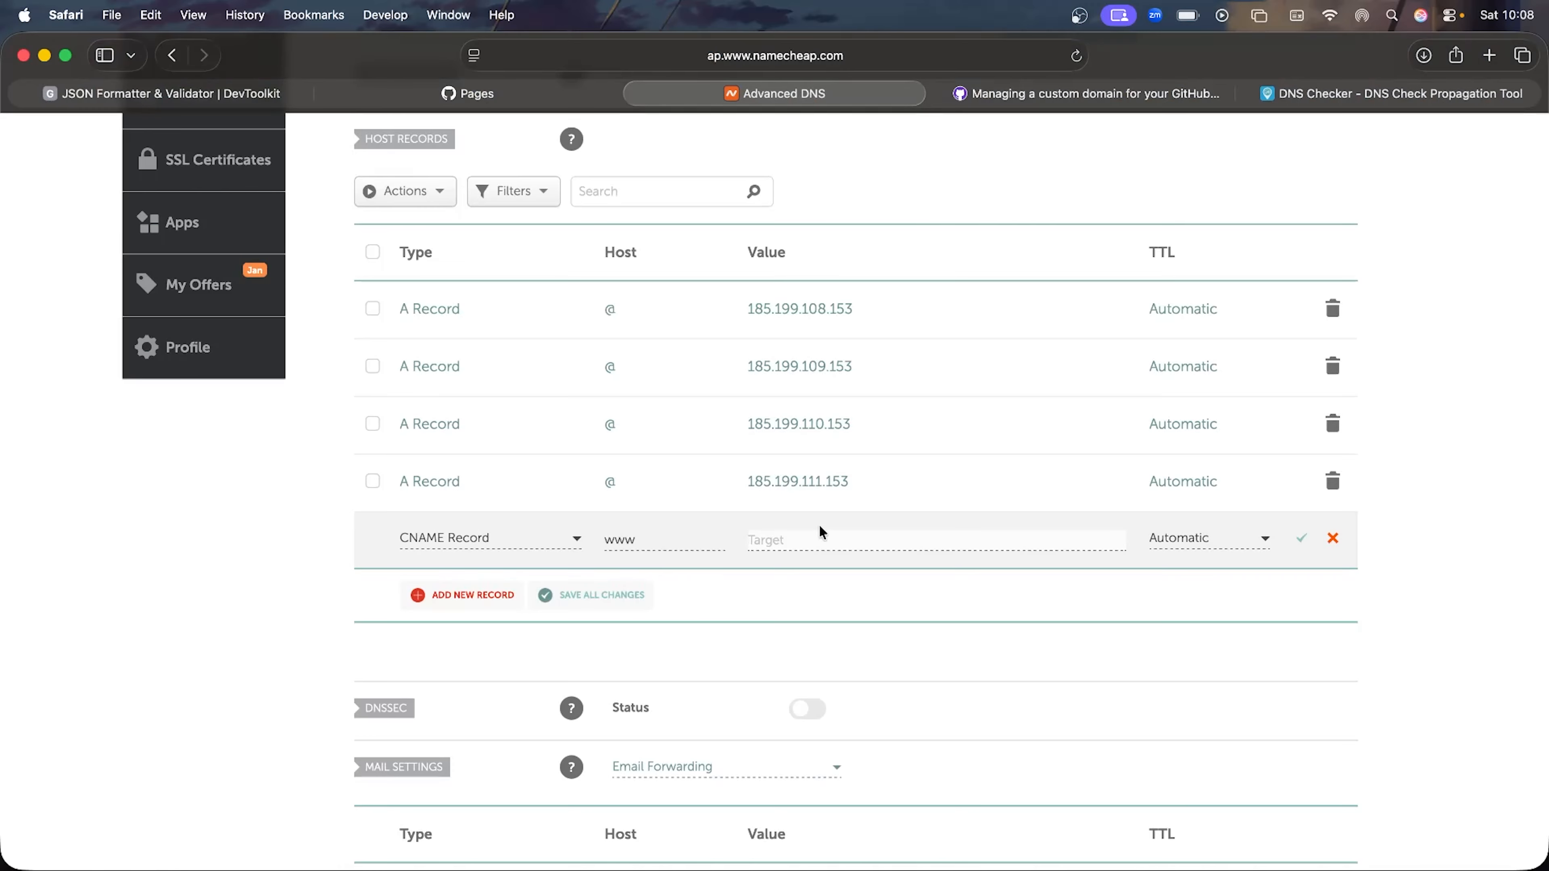
pyautogui.press('super+v')
pyautogui.write('.')
pyautogui.click(1302, 538)
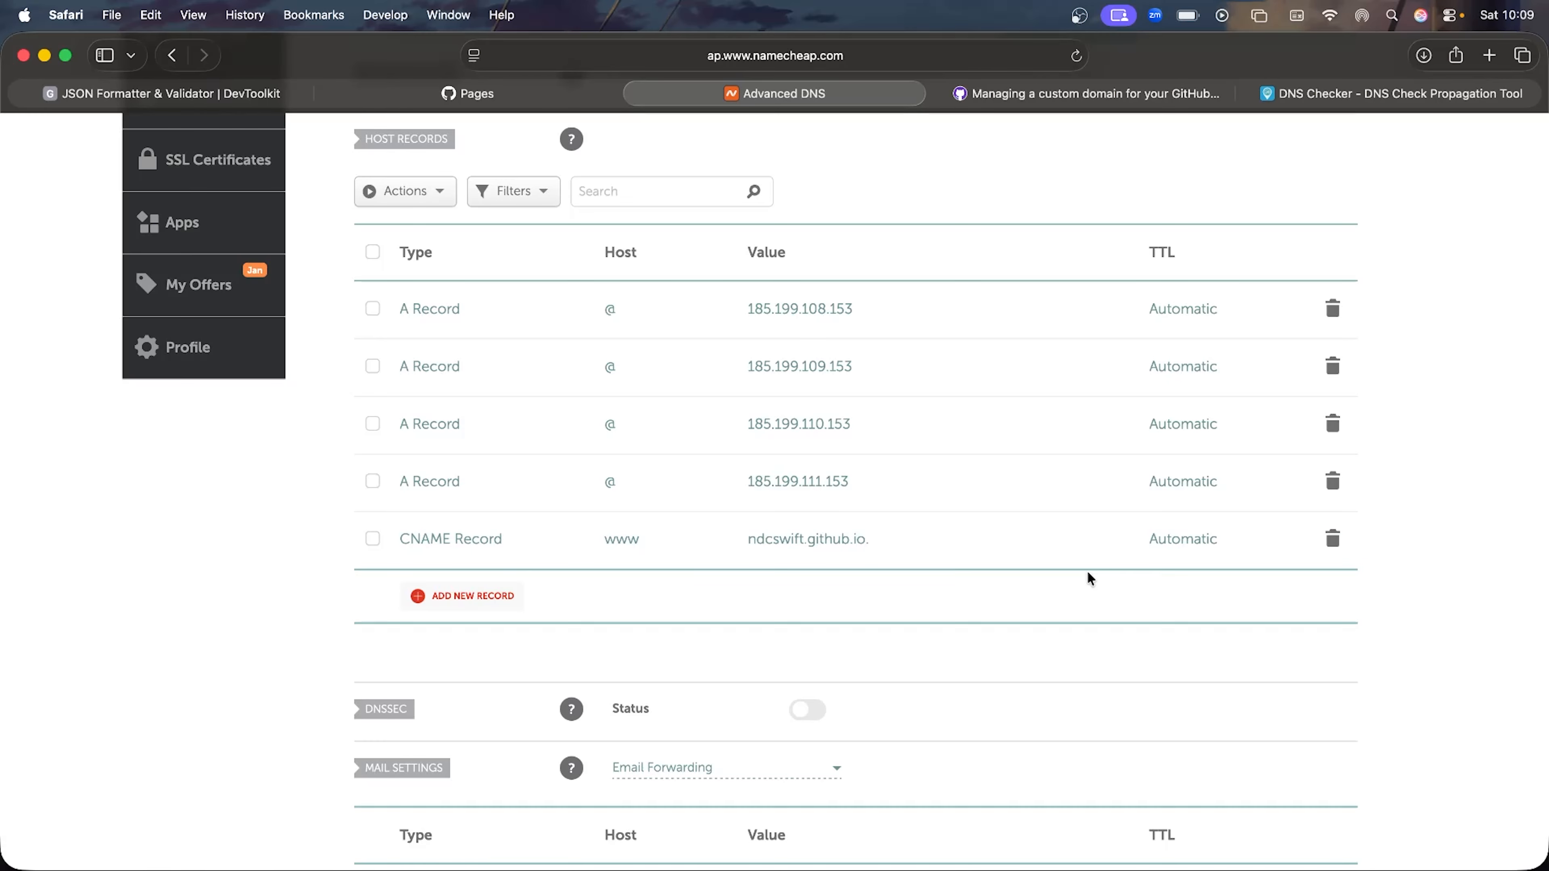
# - Copy the domain name toolbit.dev from Namecheap into the Custom domain setting of the DevTools repository's GitHub Pages
pyautogui.scroll(5, 1086, 571)
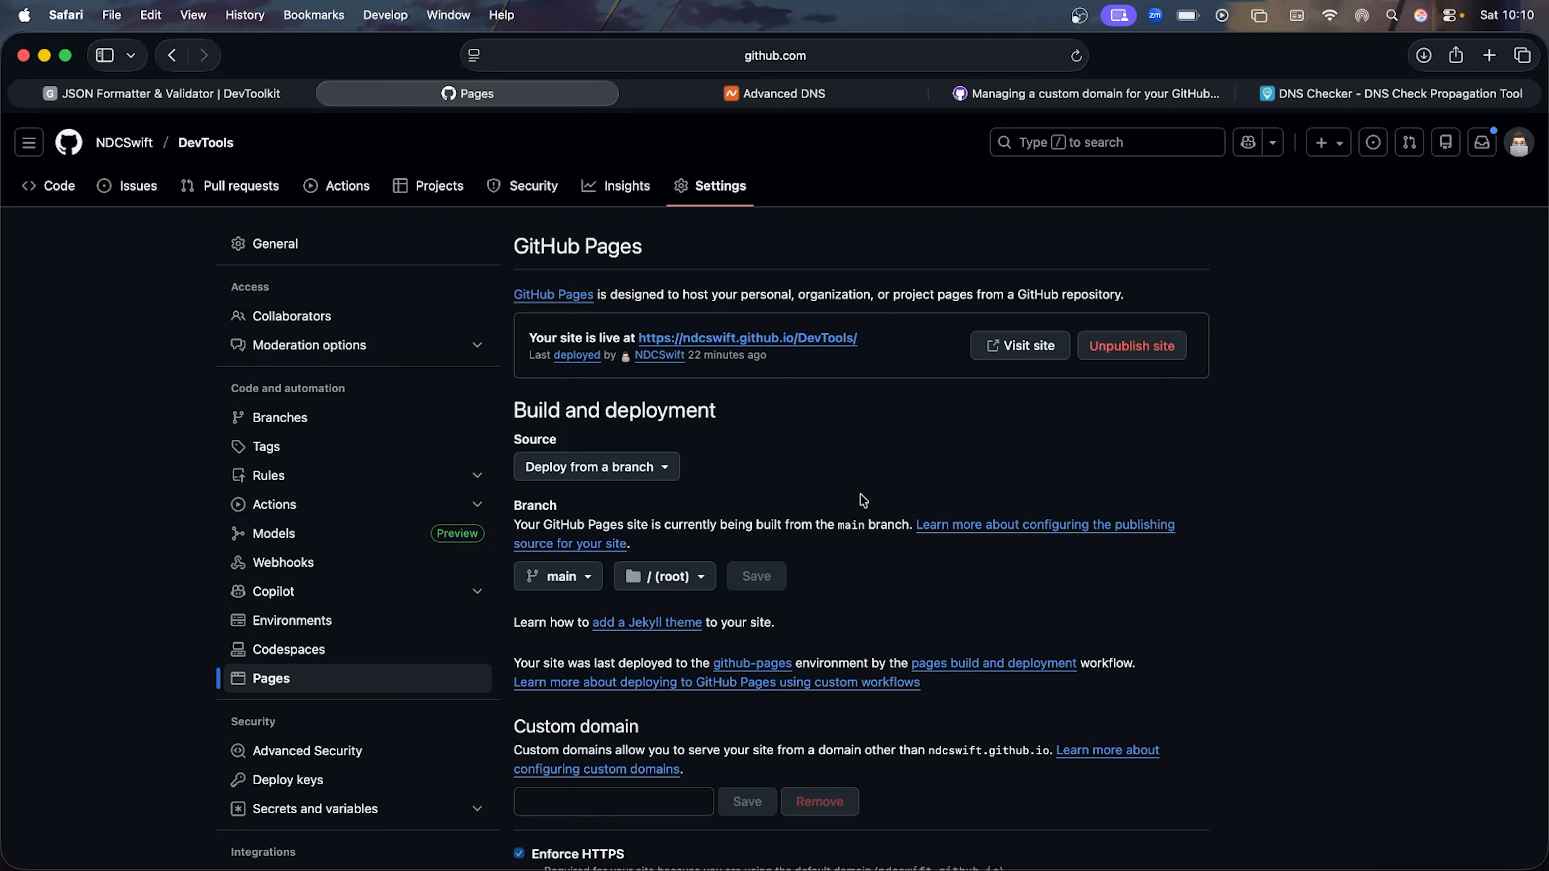
pyautogui.click(783, 93)
pyautogui.moveTo(533, 322); pyautogui.dragTo(405, 324)
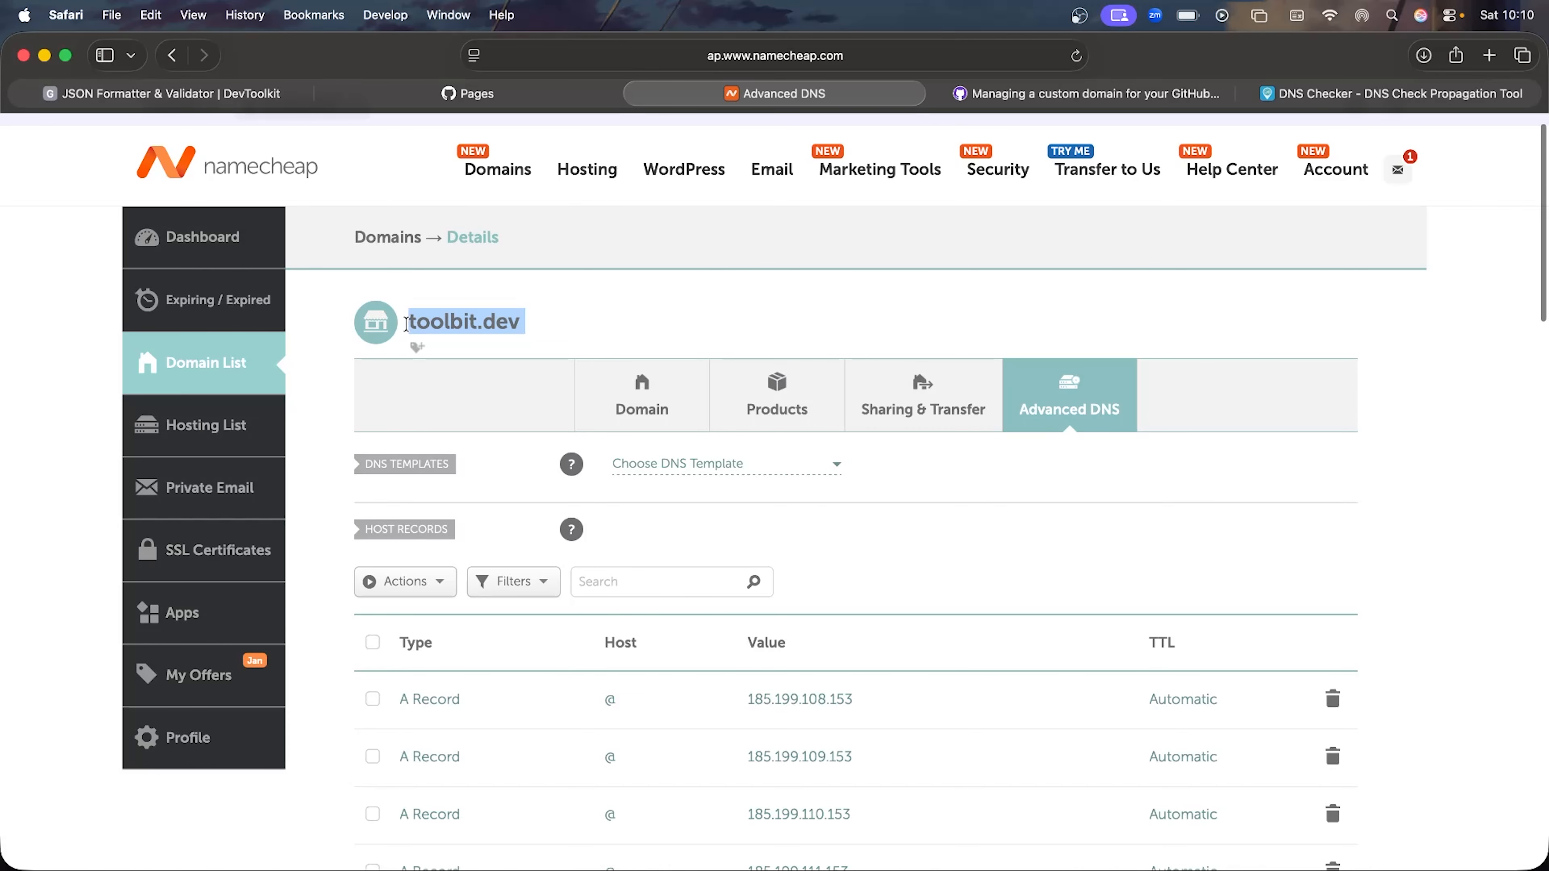
pyautogui.click(518, 98)
pyautogui.scroll(-3, 645, 497)
pyautogui.click(689, 622)
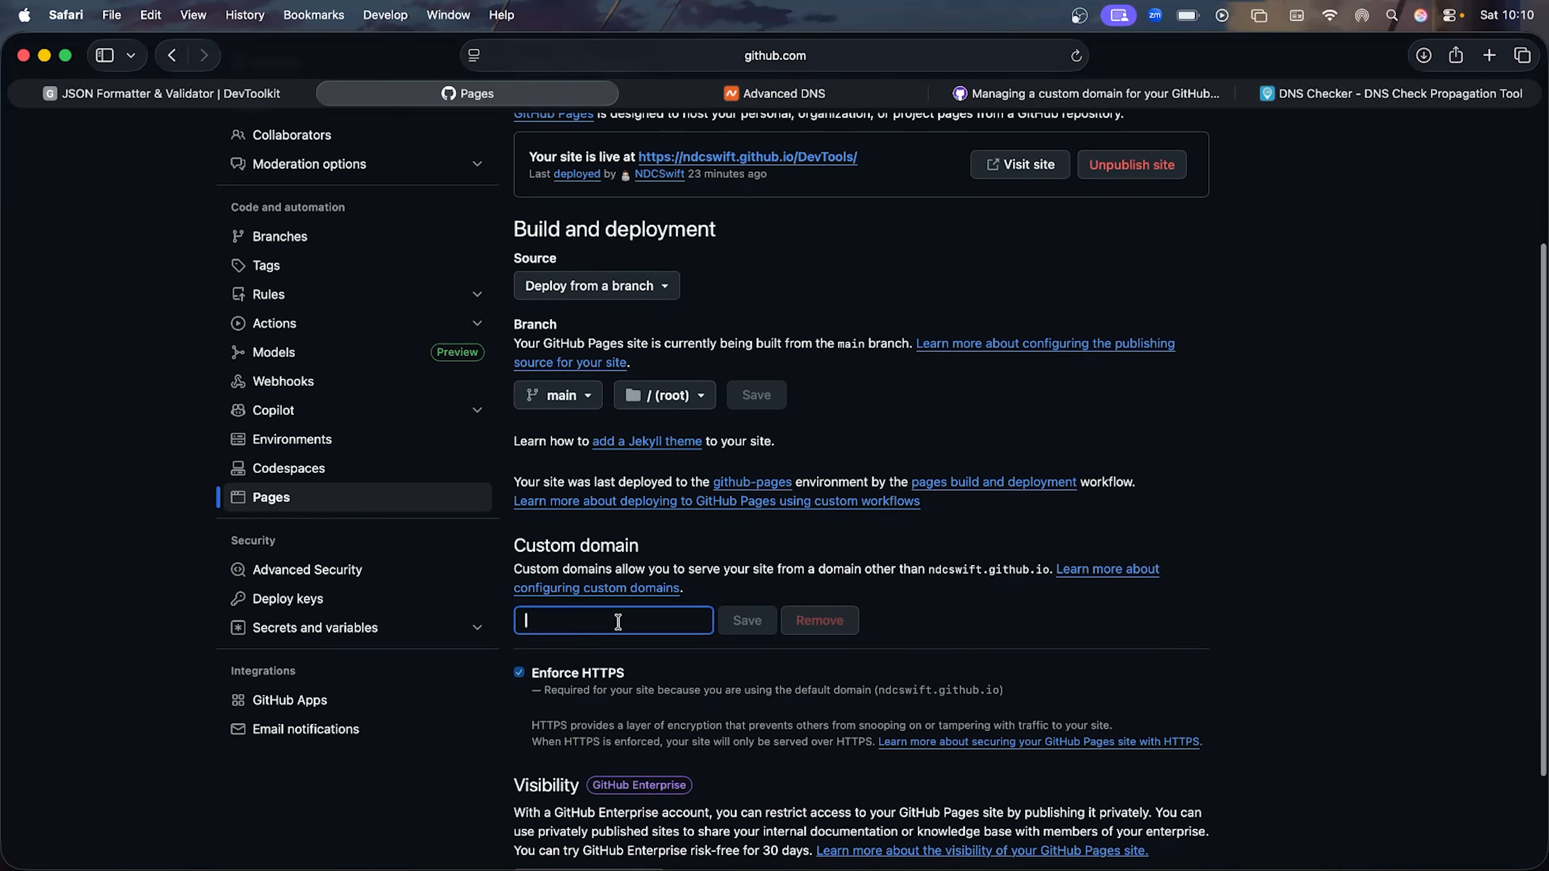
pyautogui.press('super+v')
pyautogui.press('BackSpace')
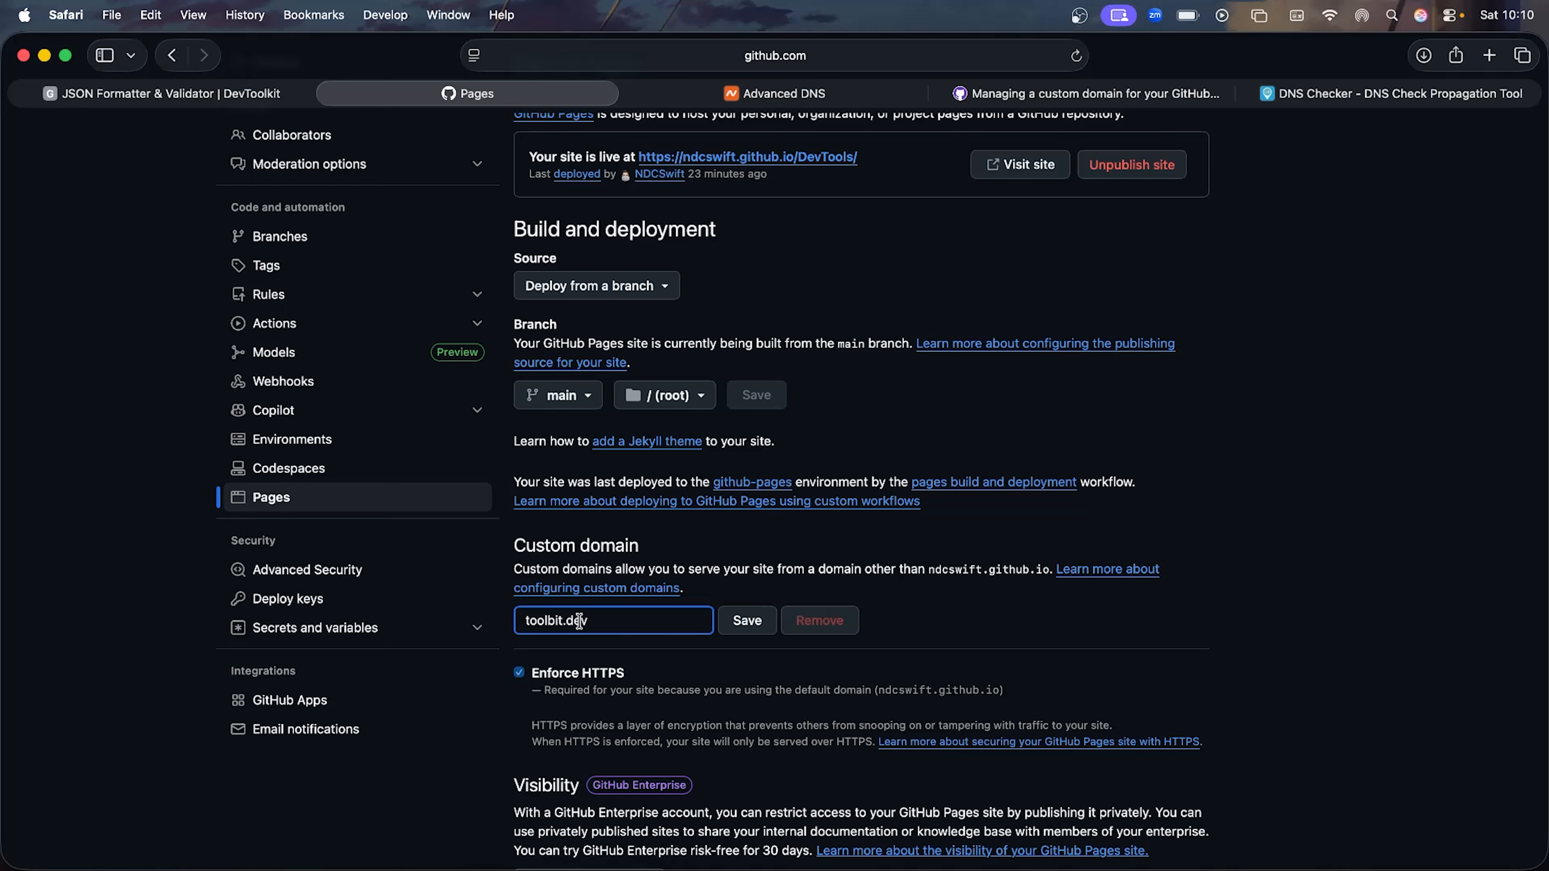
pyautogui.click(517, 622)
pyautogui.write('www.')
pyautogui.press('BackSpace')
pyautogui.press('BackSpace')
pyautogui.press('BackSpace')
pyautogui.press('BackSpace')
# - Save toolbit.dev as the GitHub Pages custom domain and view its DNS check status
pyautogui.press('Return')
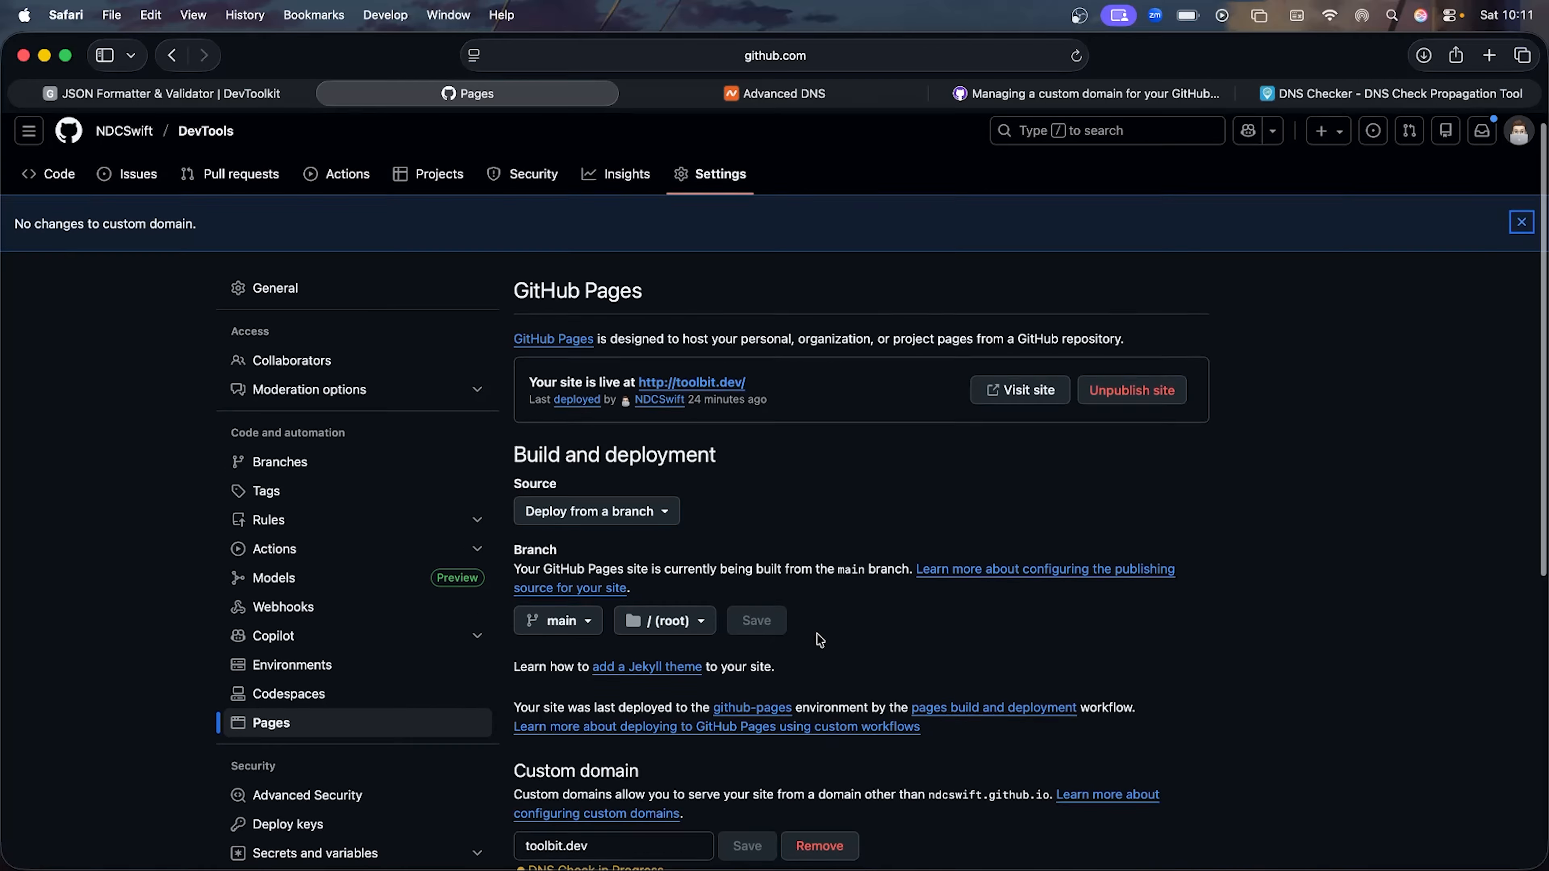
pyautogui.scroll(-3, 816, 633)
pyautogui.scroll(-1, 820, 639)
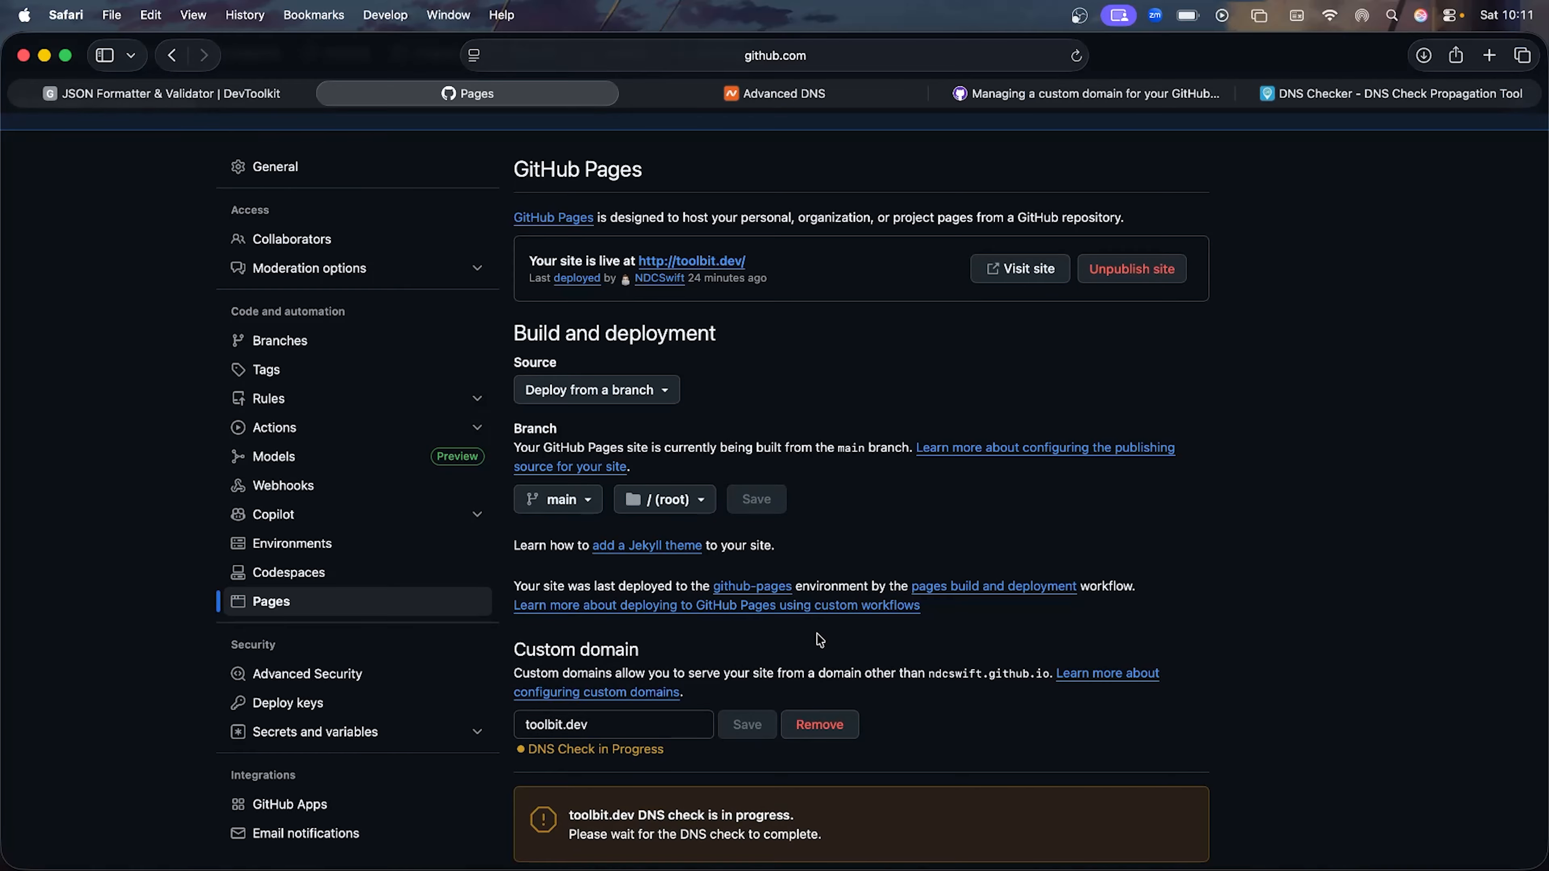
pyautogui.scroll(-6, 820, 639)
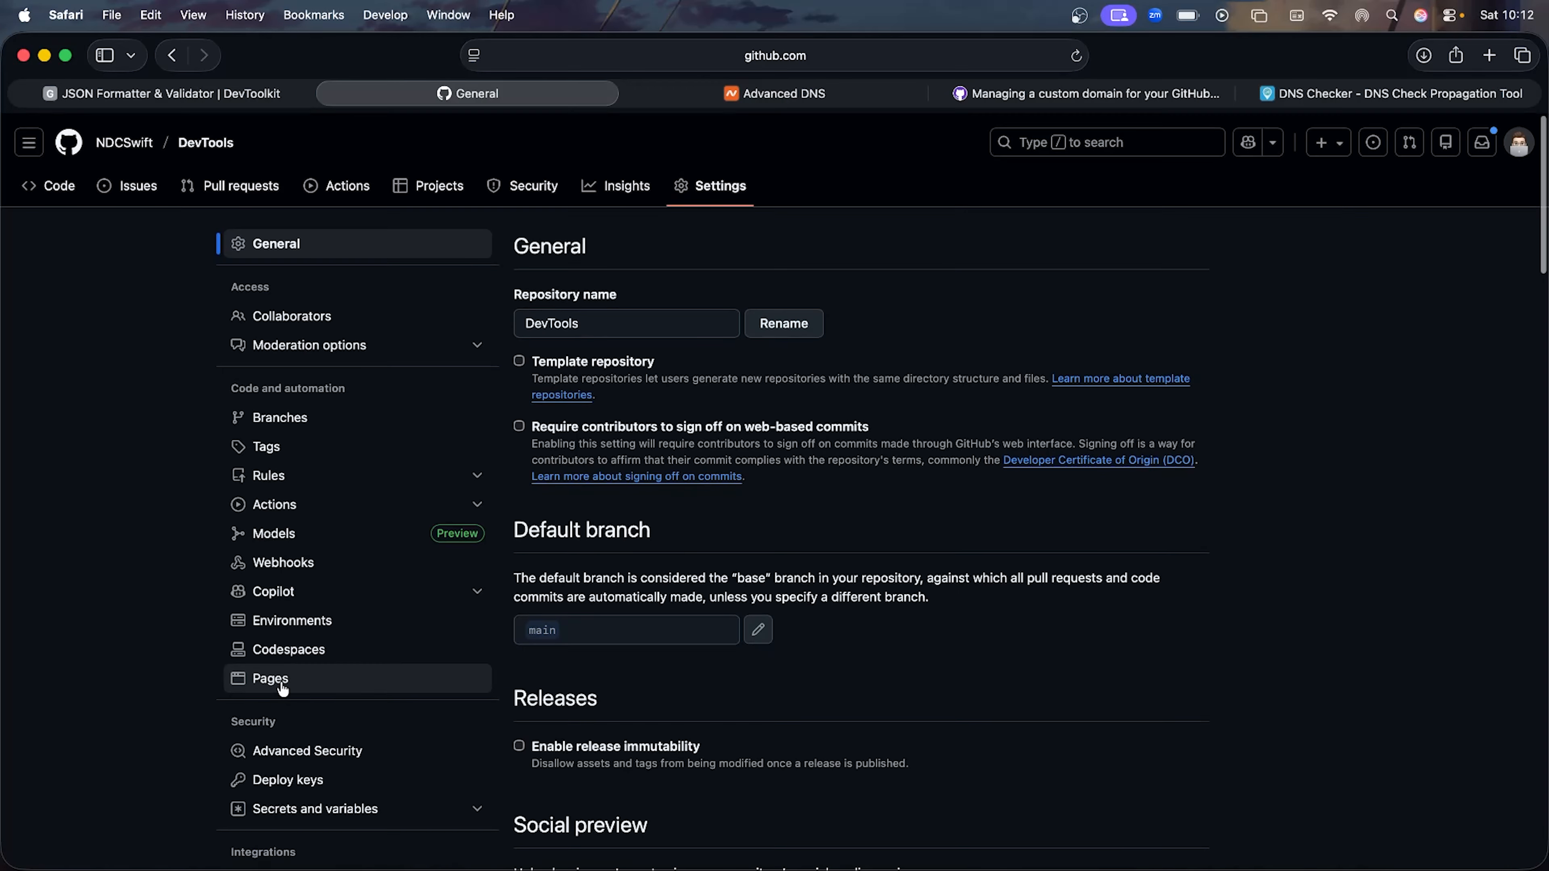
# - Enable Enforce HTTPS for toolbit.dev in the repository's GitHub Pages settings
pyautogui.click(308, 682)
pyautogui.scroll(-5, 809, 667)
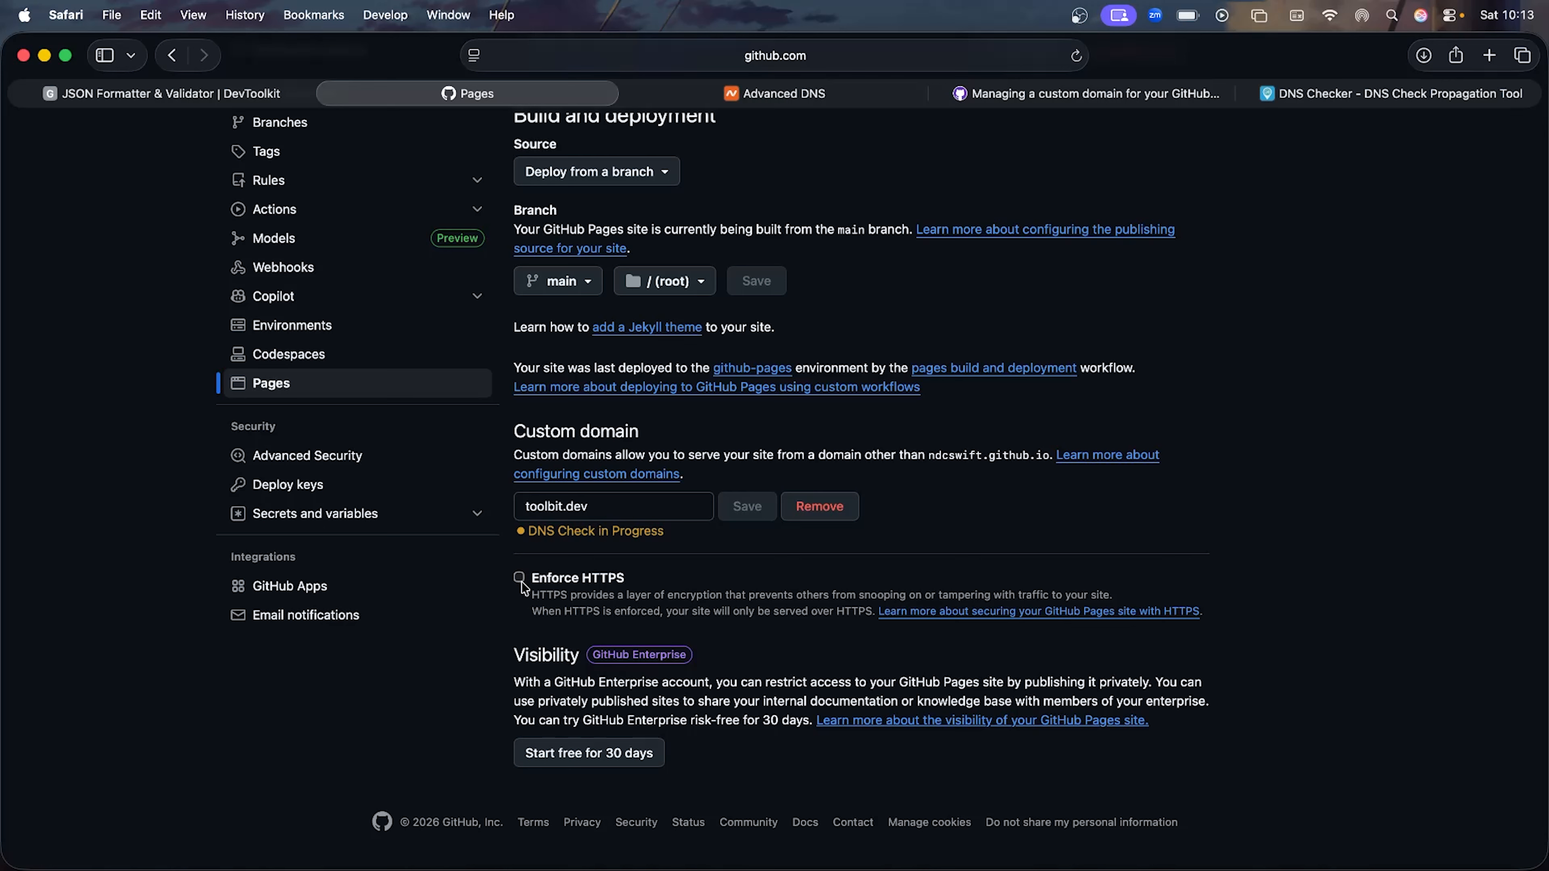
pyautogui.click(520, 577)
# - Visit the published site at toolbit.dev, check its address, and open its Regex, Base64 and Colors pages
pyautogui.scroll(5, 665, 583)
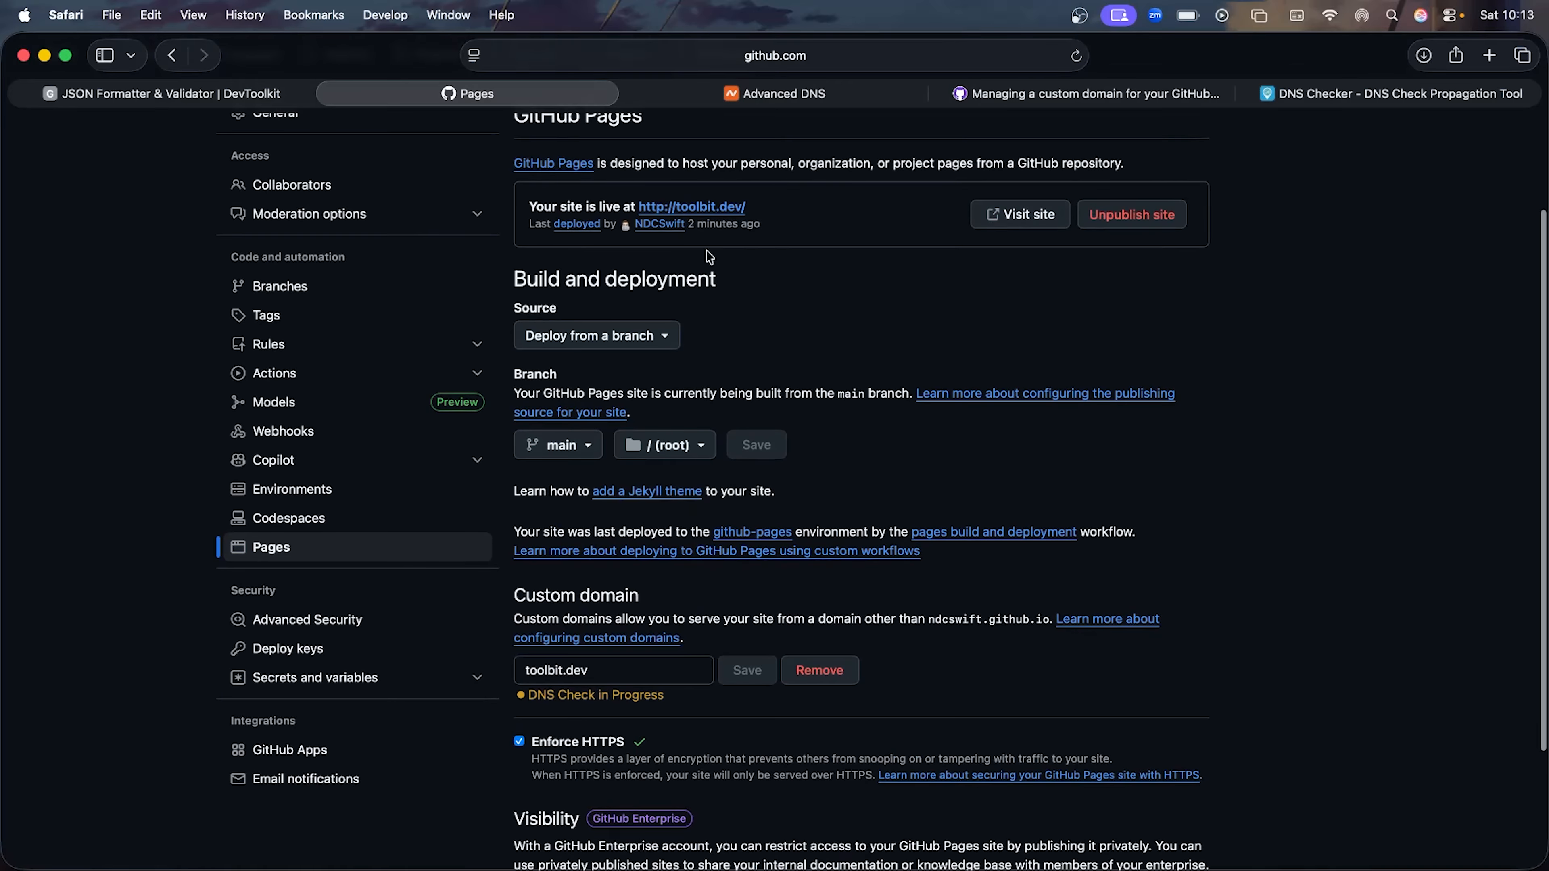
pyautogui.click(1037, 230)
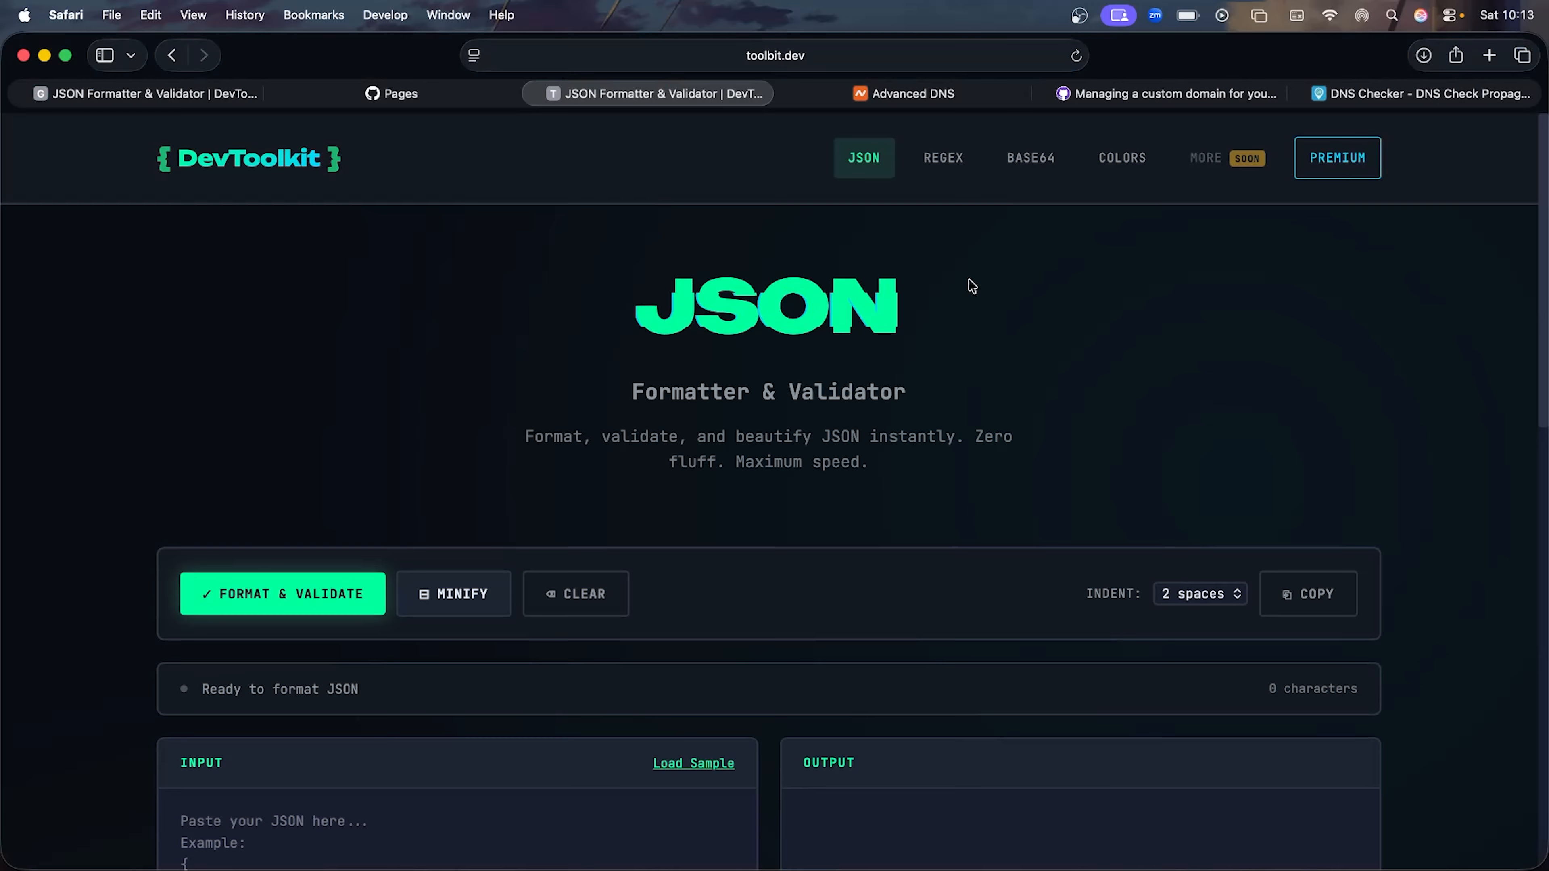
pyautogui.click(921, 56)
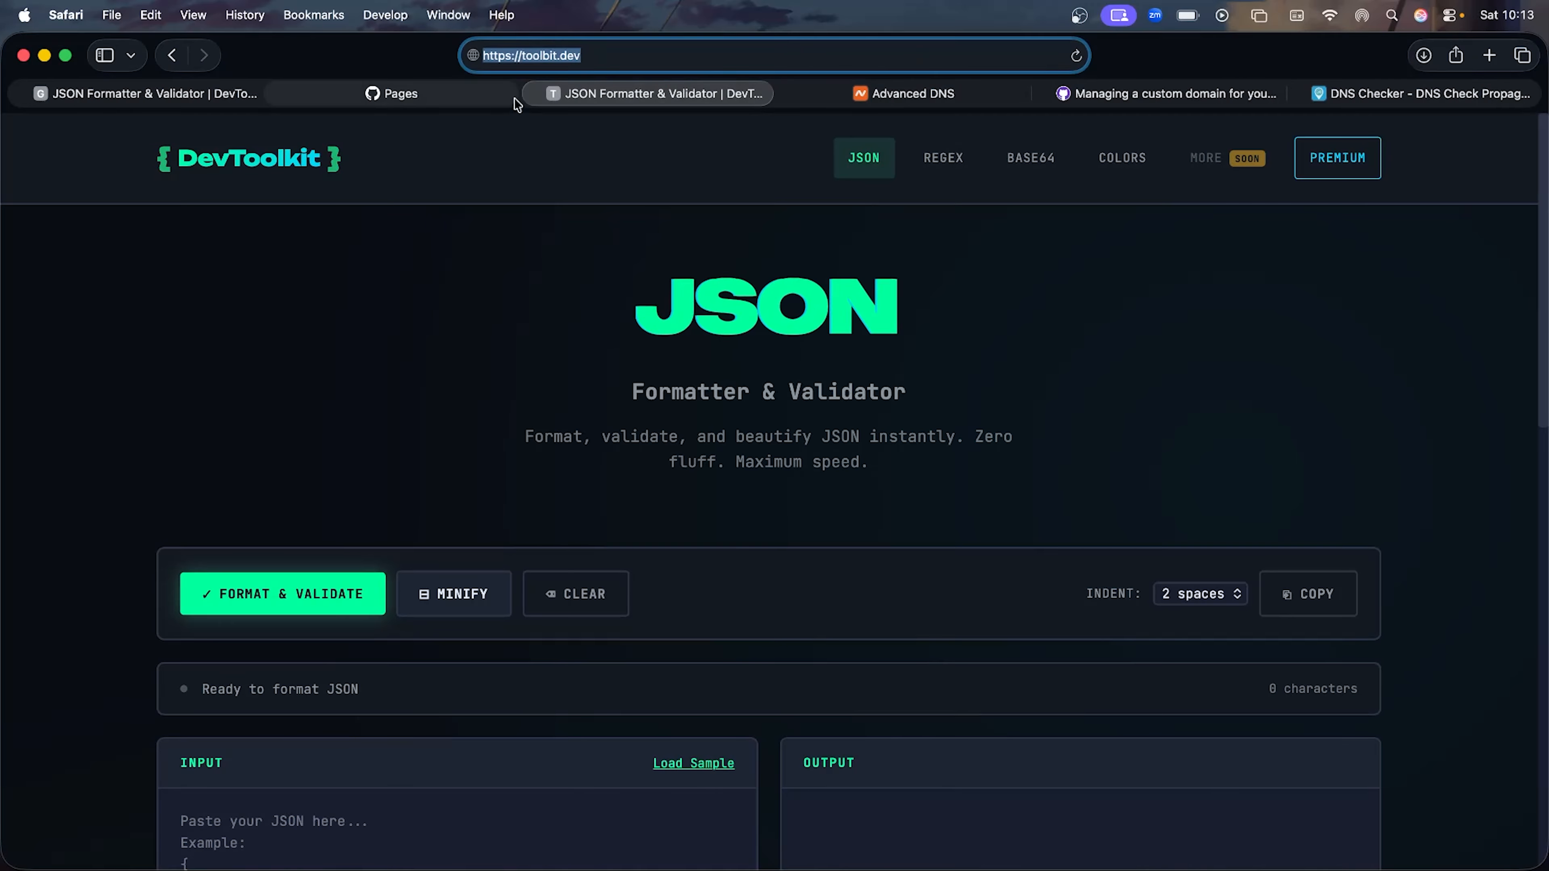
pyautogui.click(742, 204)
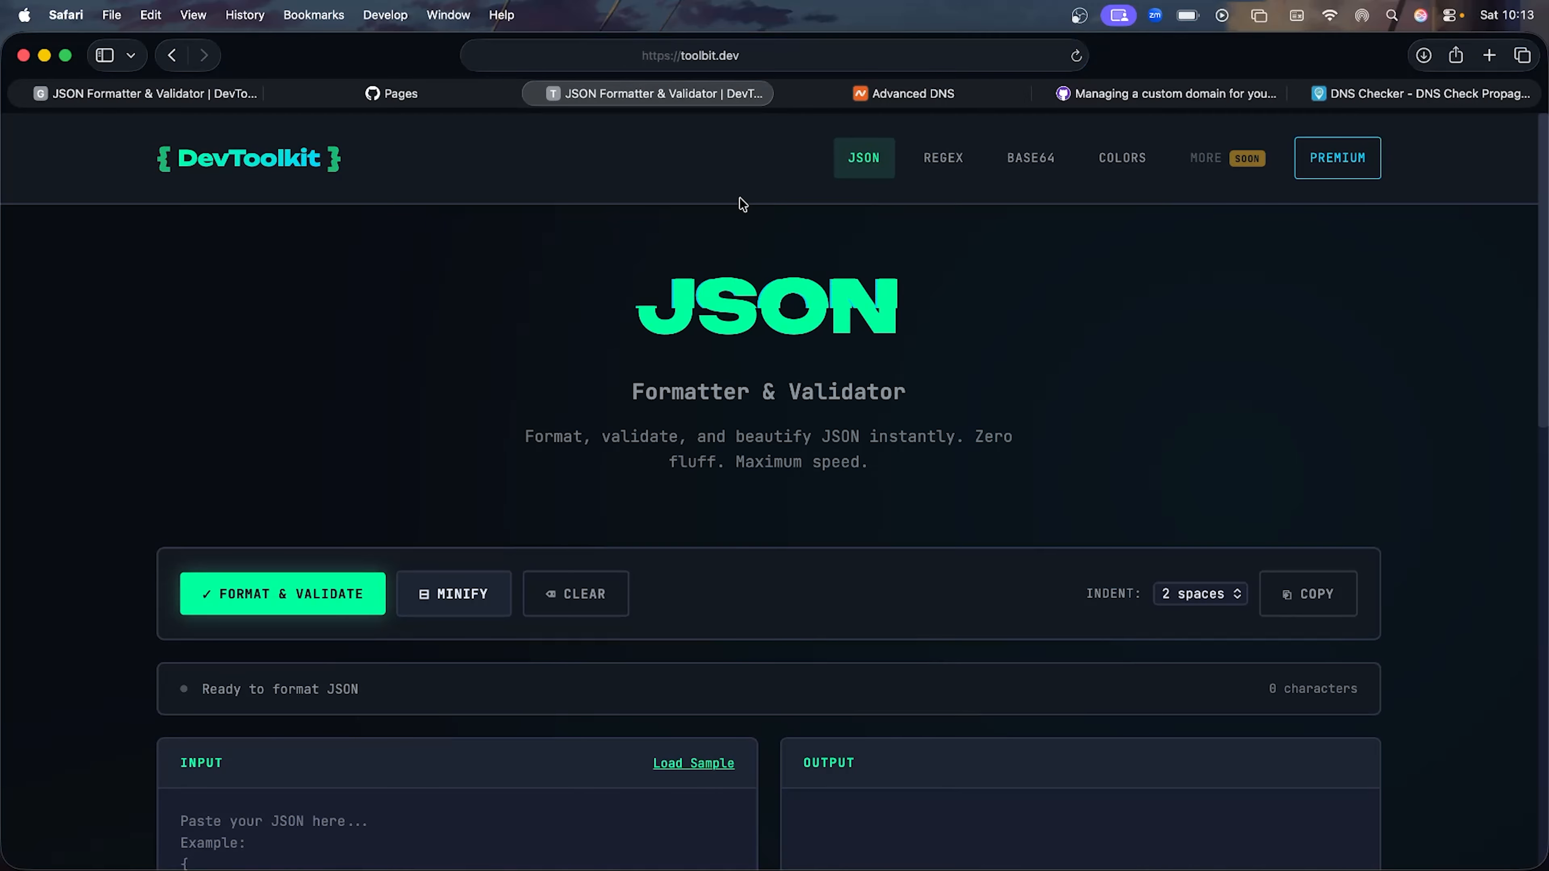
pyautogui.click(954, 163)
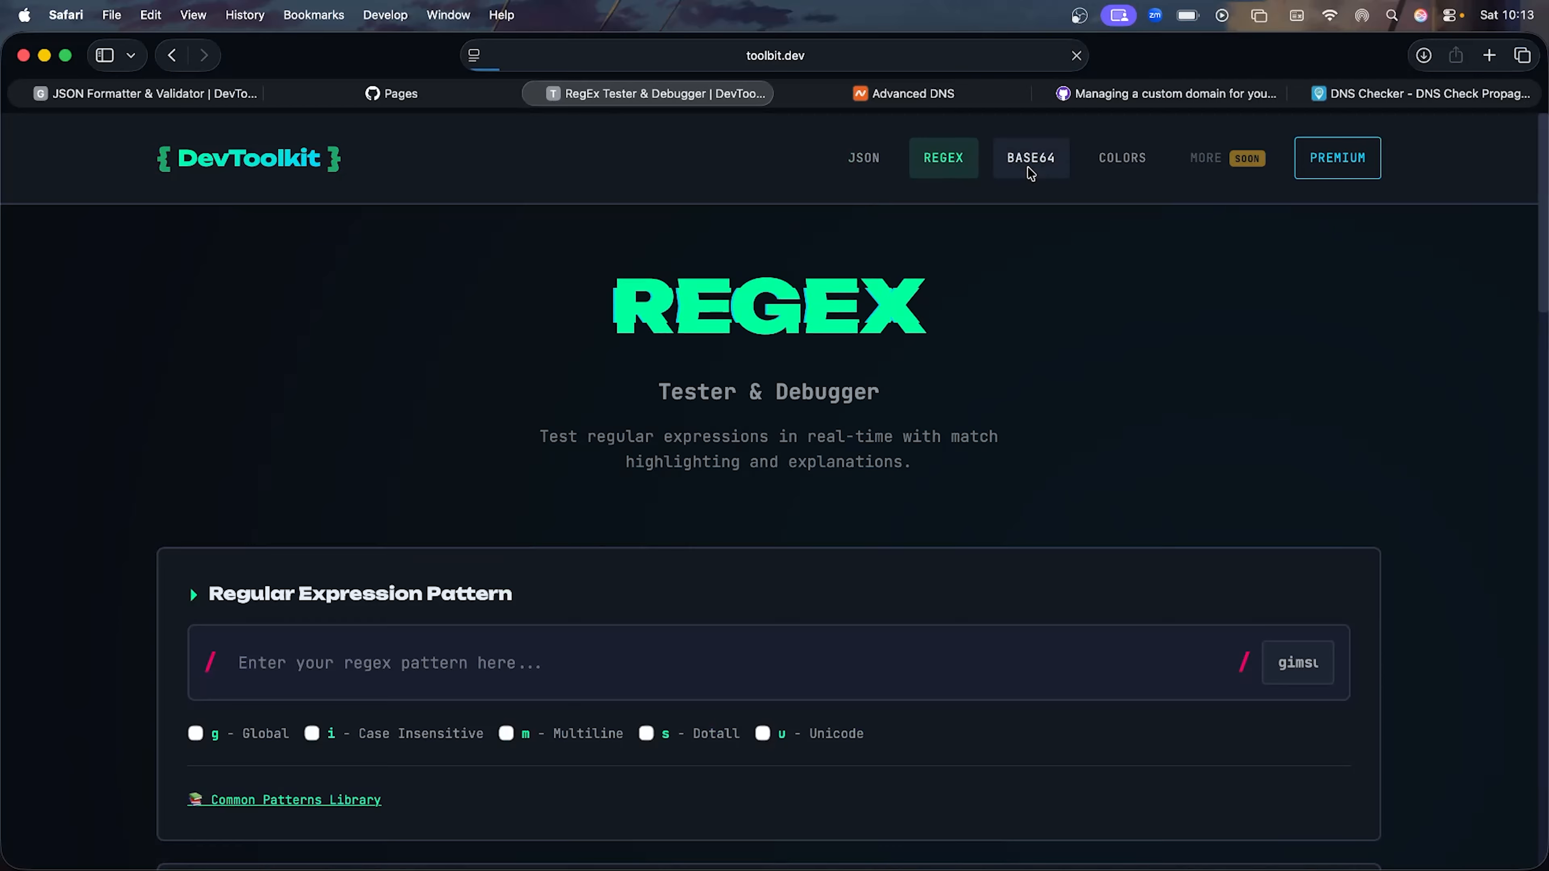
pyautogui.click(1031, 160)
pyautogui.click(1125, 157)
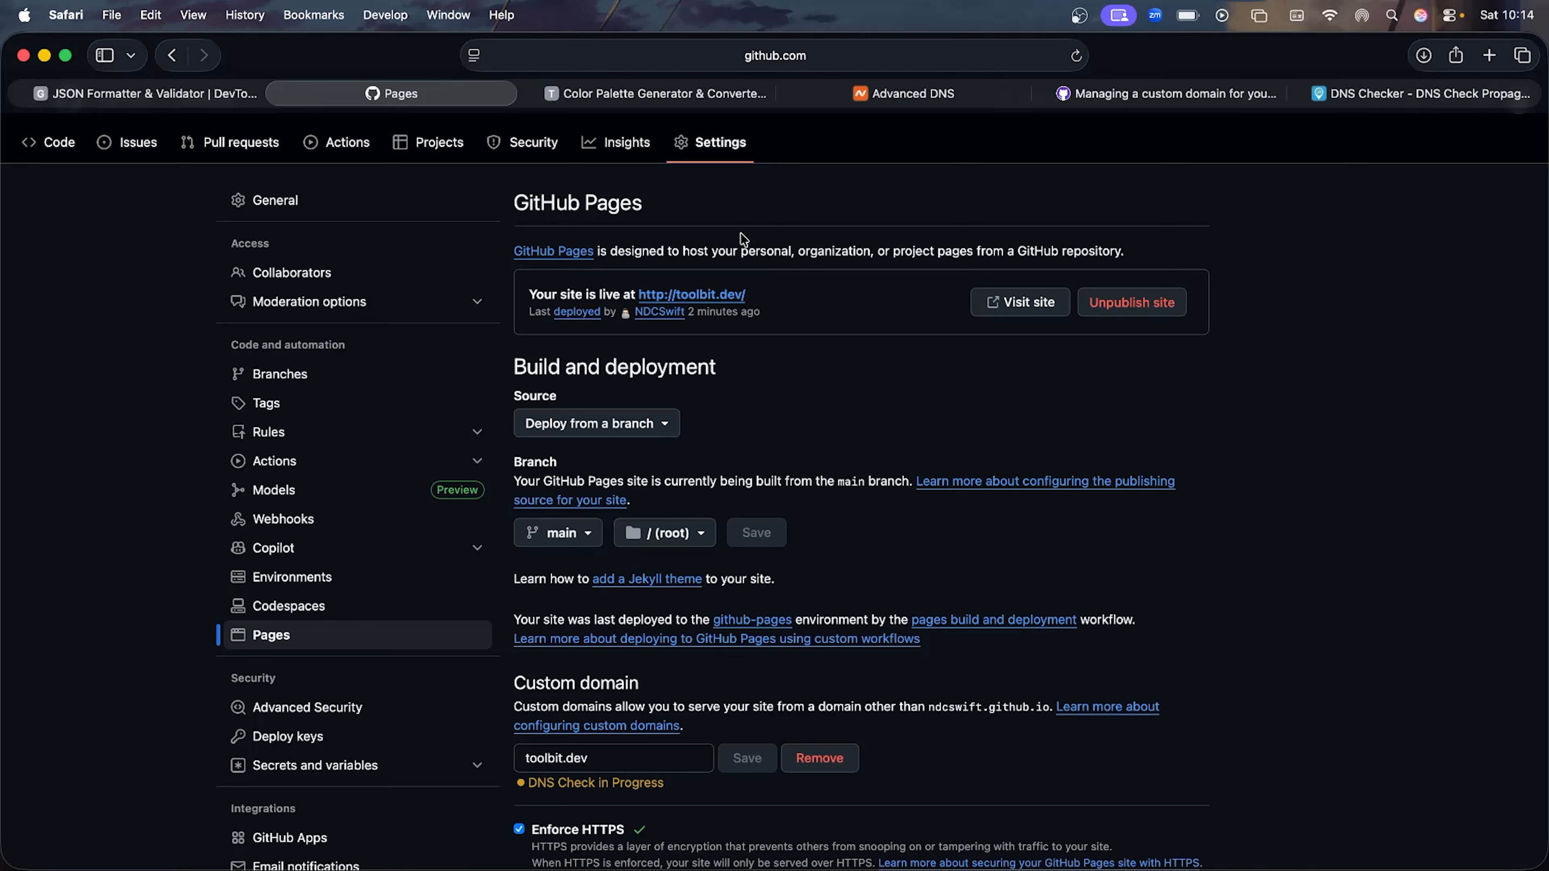
# - Check the custom domain's status in GitHub Pages and compare the A record IPs in GitHub Docs with Namecheap's host records
pyautogui.scroll(-1, 743, 238)
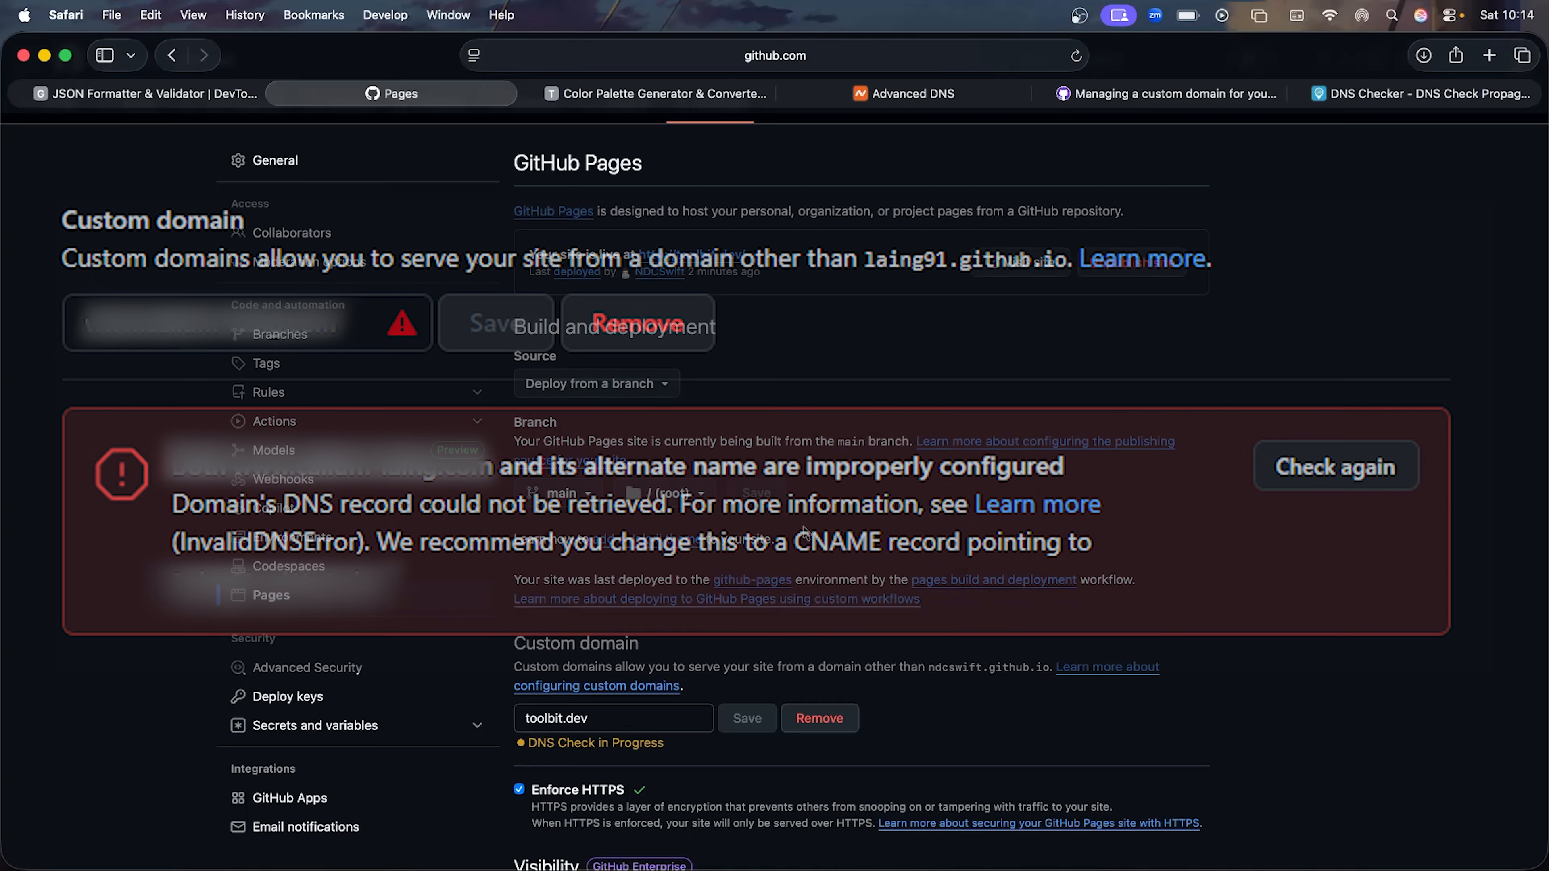
pyautogui.scroll(-1, 887, 569)
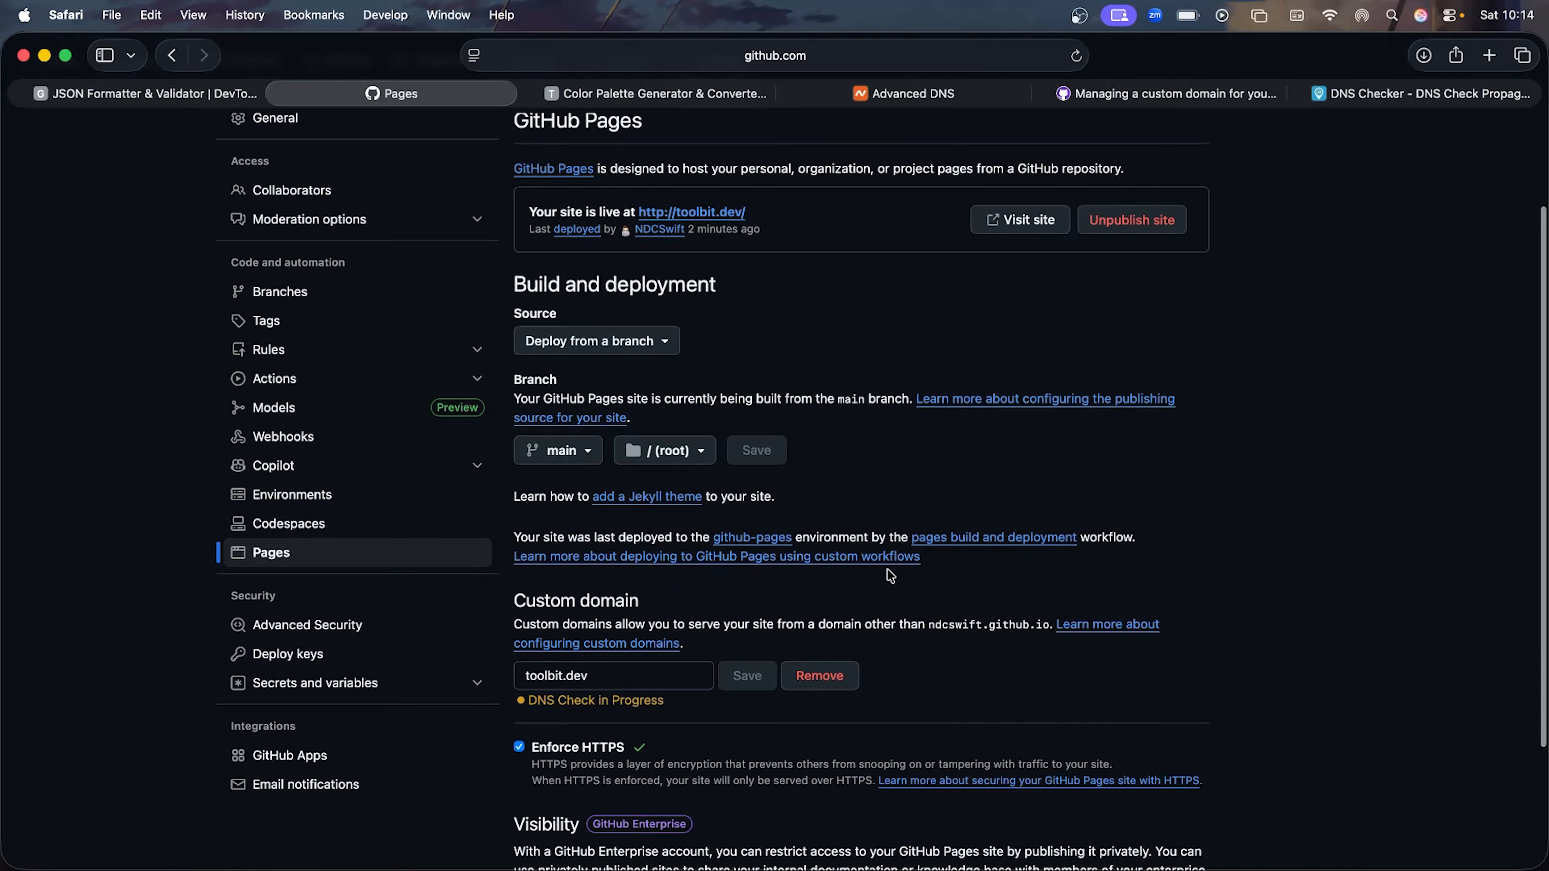
pyautogui.click(1079, 95)
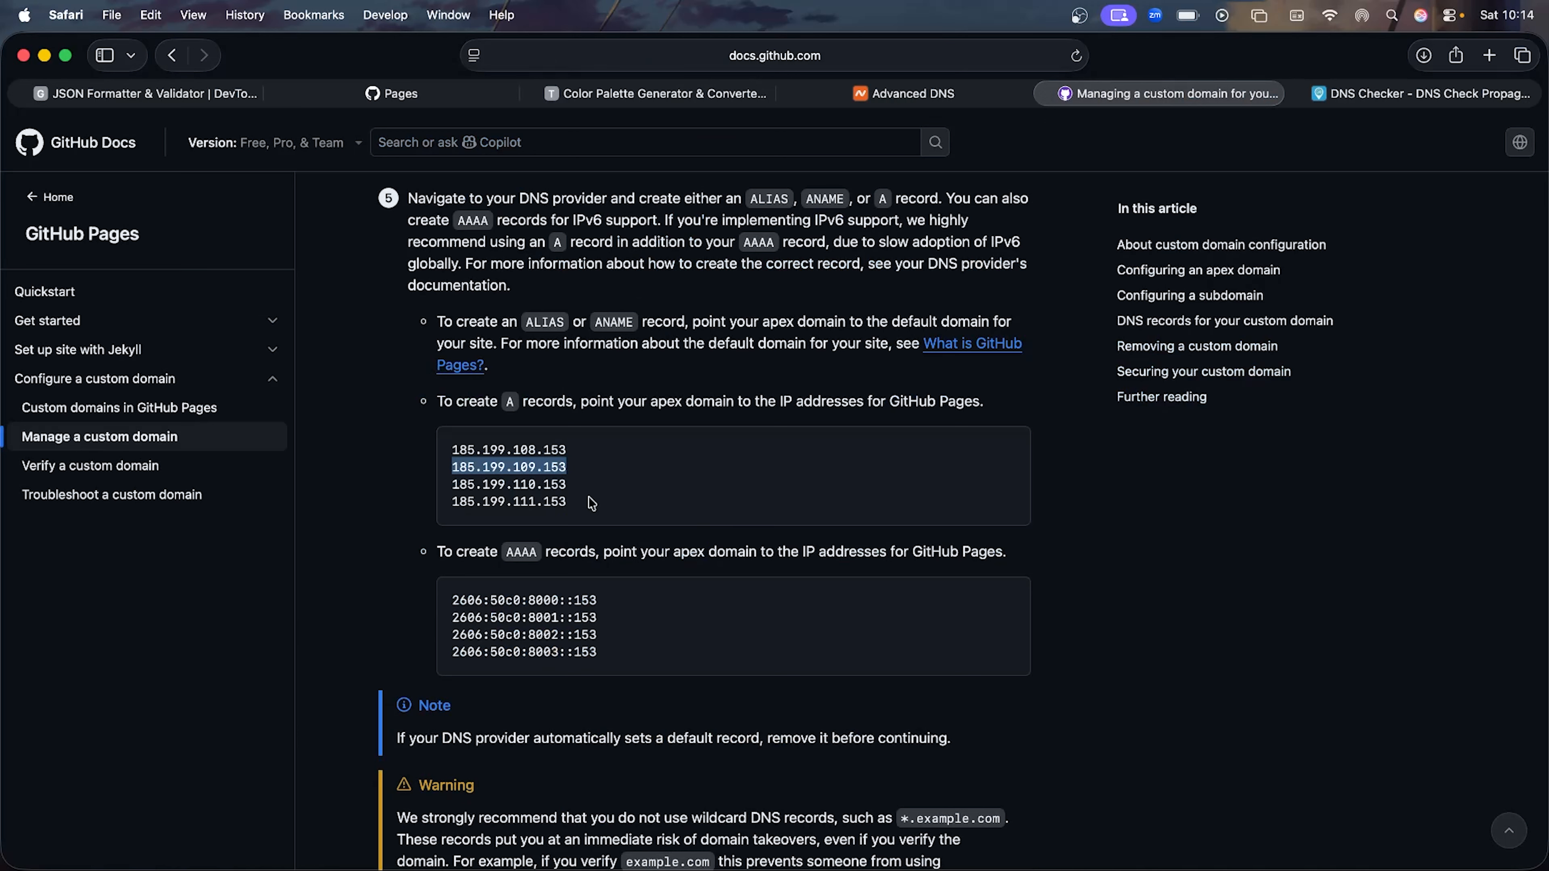
pyautogui.moveTo(591, 510); pyautogui.dragTo(445, 444)
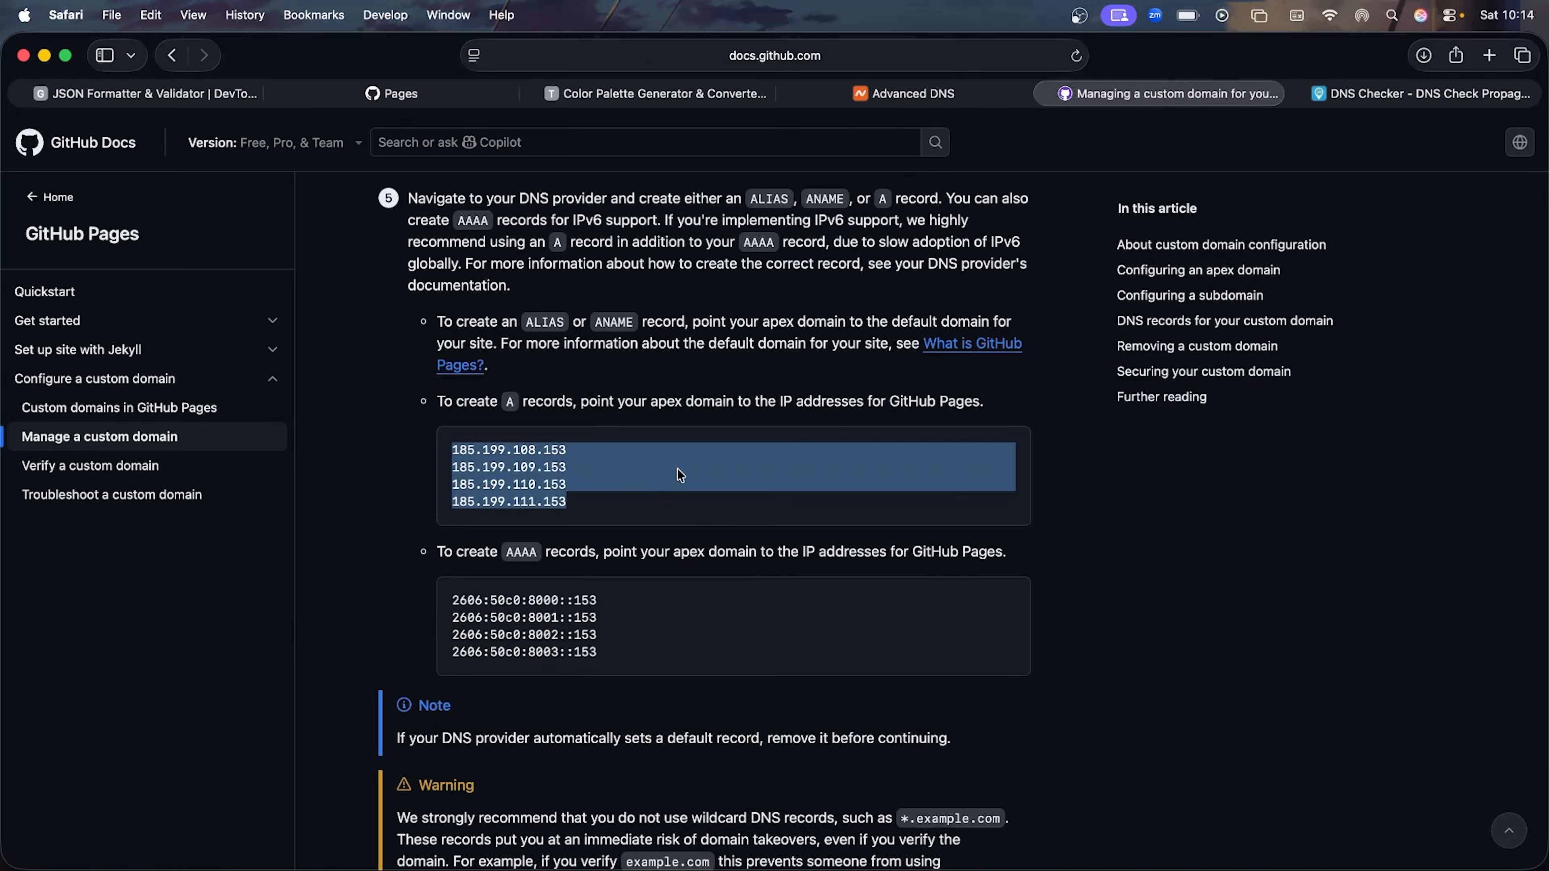
pyautogui.click(679, 473)
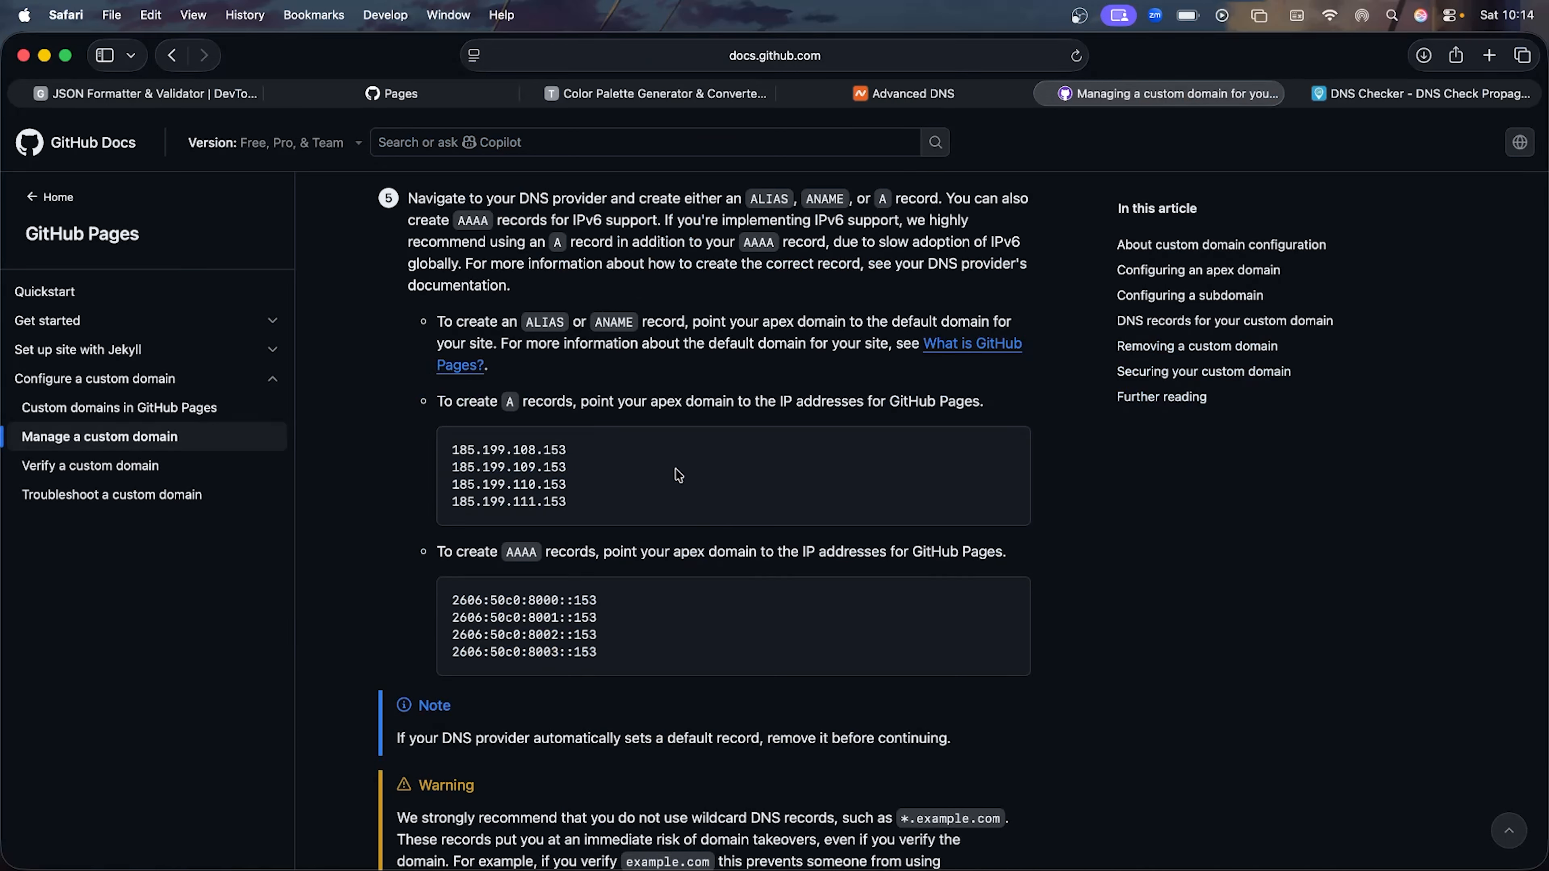
pyautogui.click(972, 98)
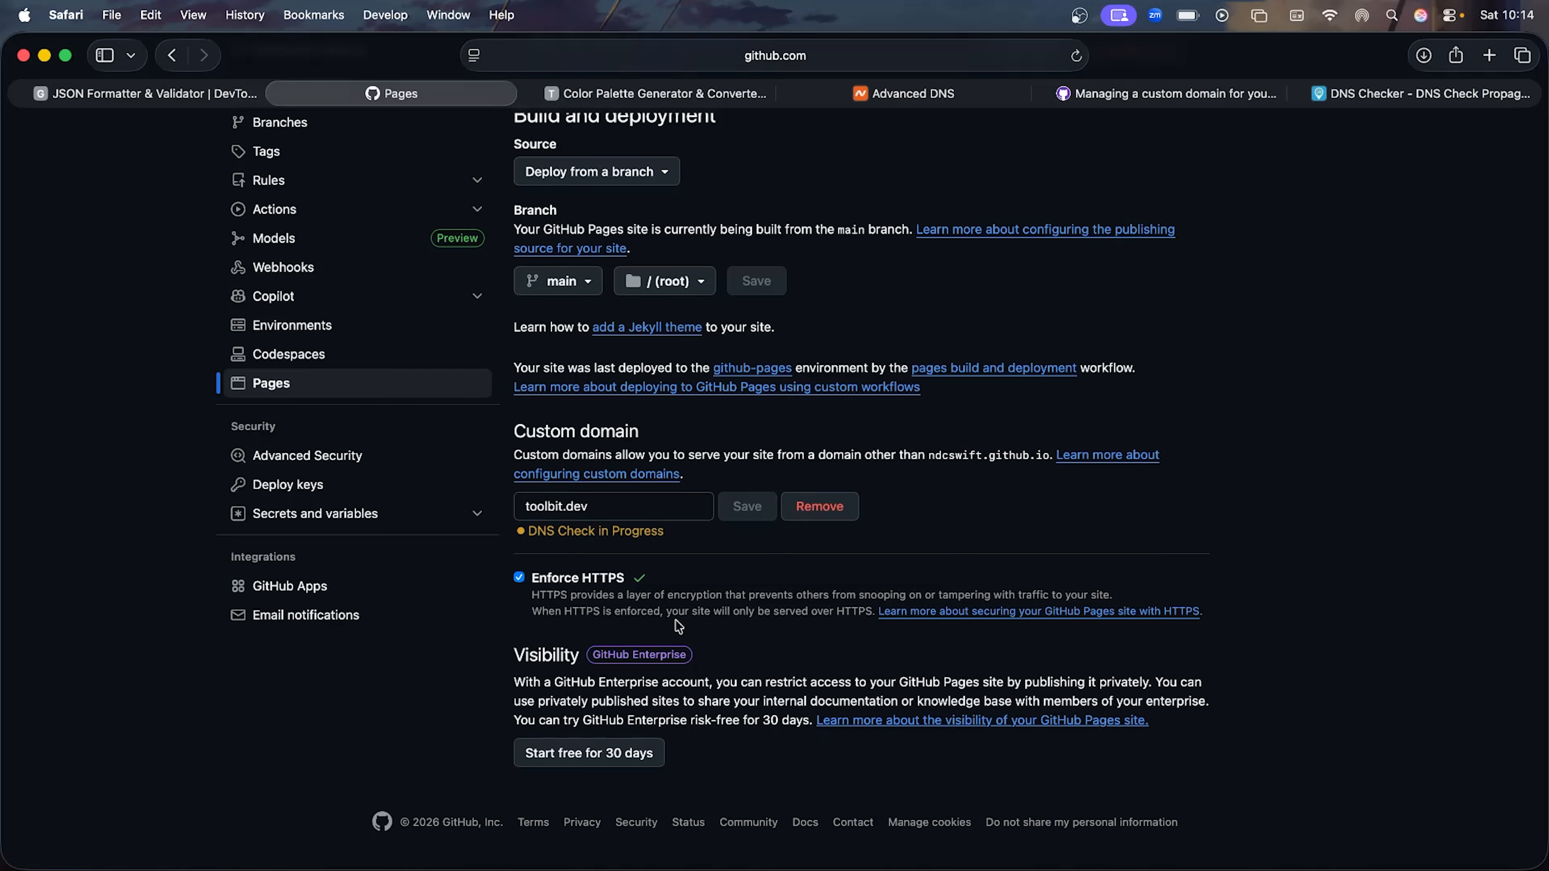
# - Check the Enforce HTTPS setting in GitHub Pages and return to the toolbit.dev Colors page
pyautogui.moveTo(532, 577); pyautogui.dragTo(619, 585)
pyautogui.click(634, 95)
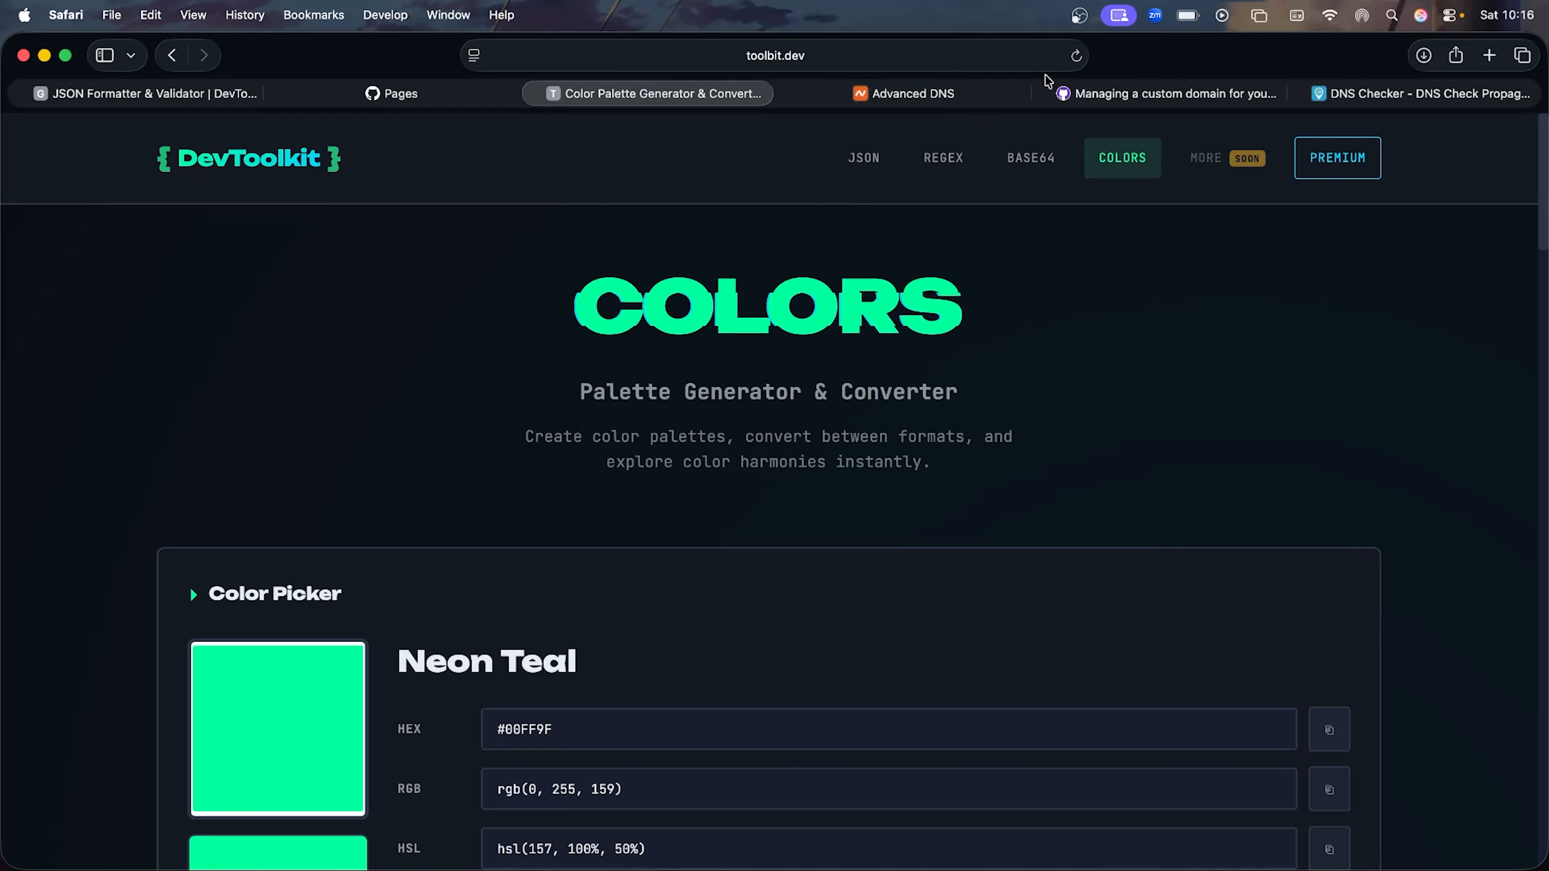
# - Reload the toolbit.dev Colors page to check its full address, and open the CNAME file in the DevTools repository
pyautogui.click(1076, 56)
pyautogui.press('super+l')
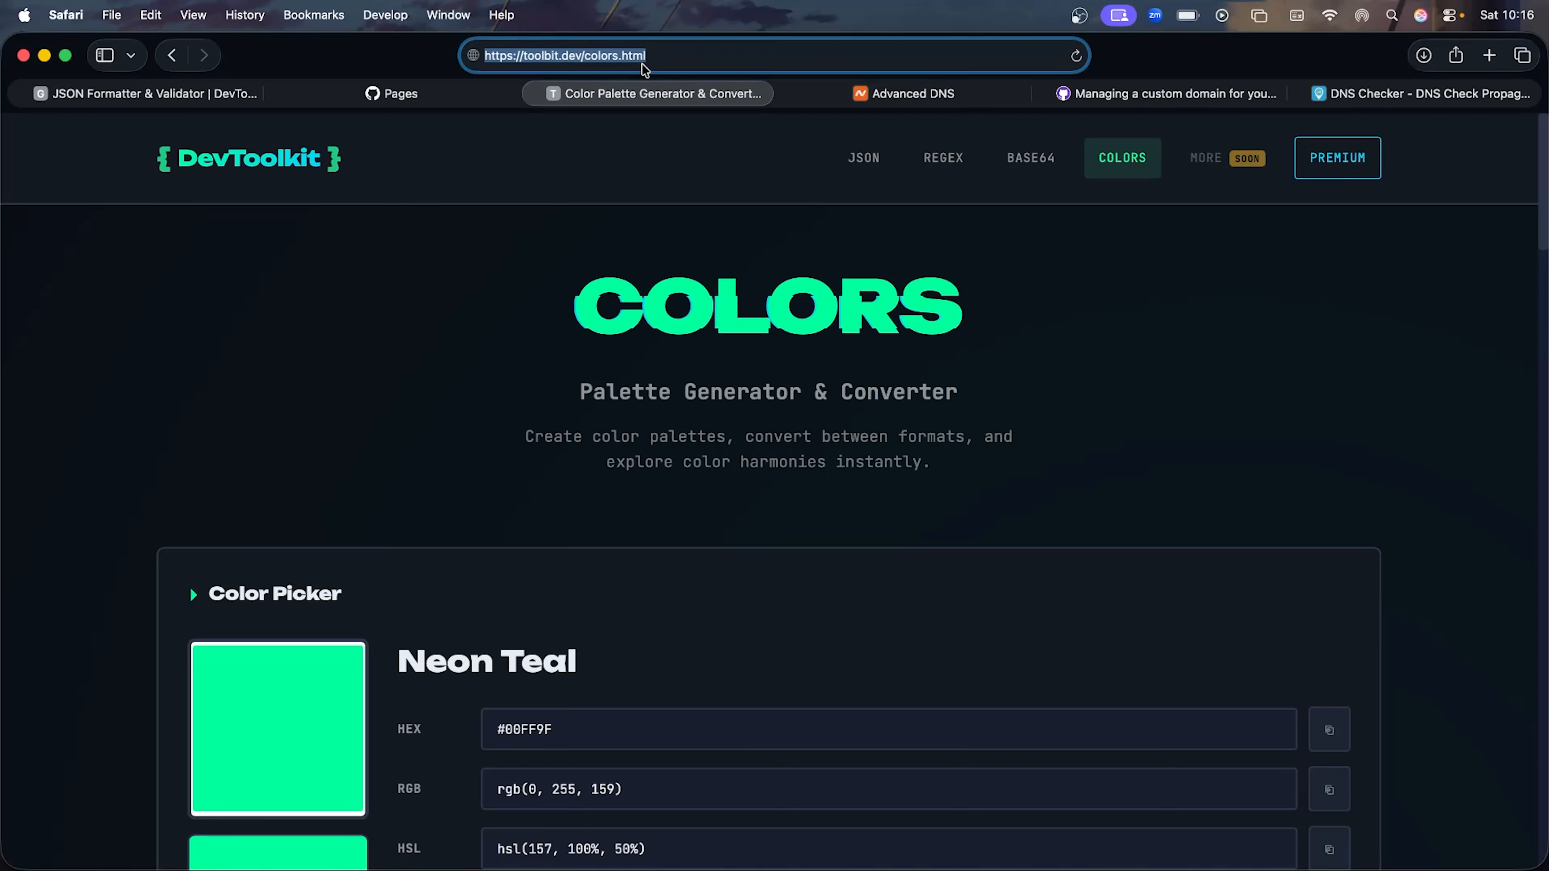
pyautogui.click(425, 101)
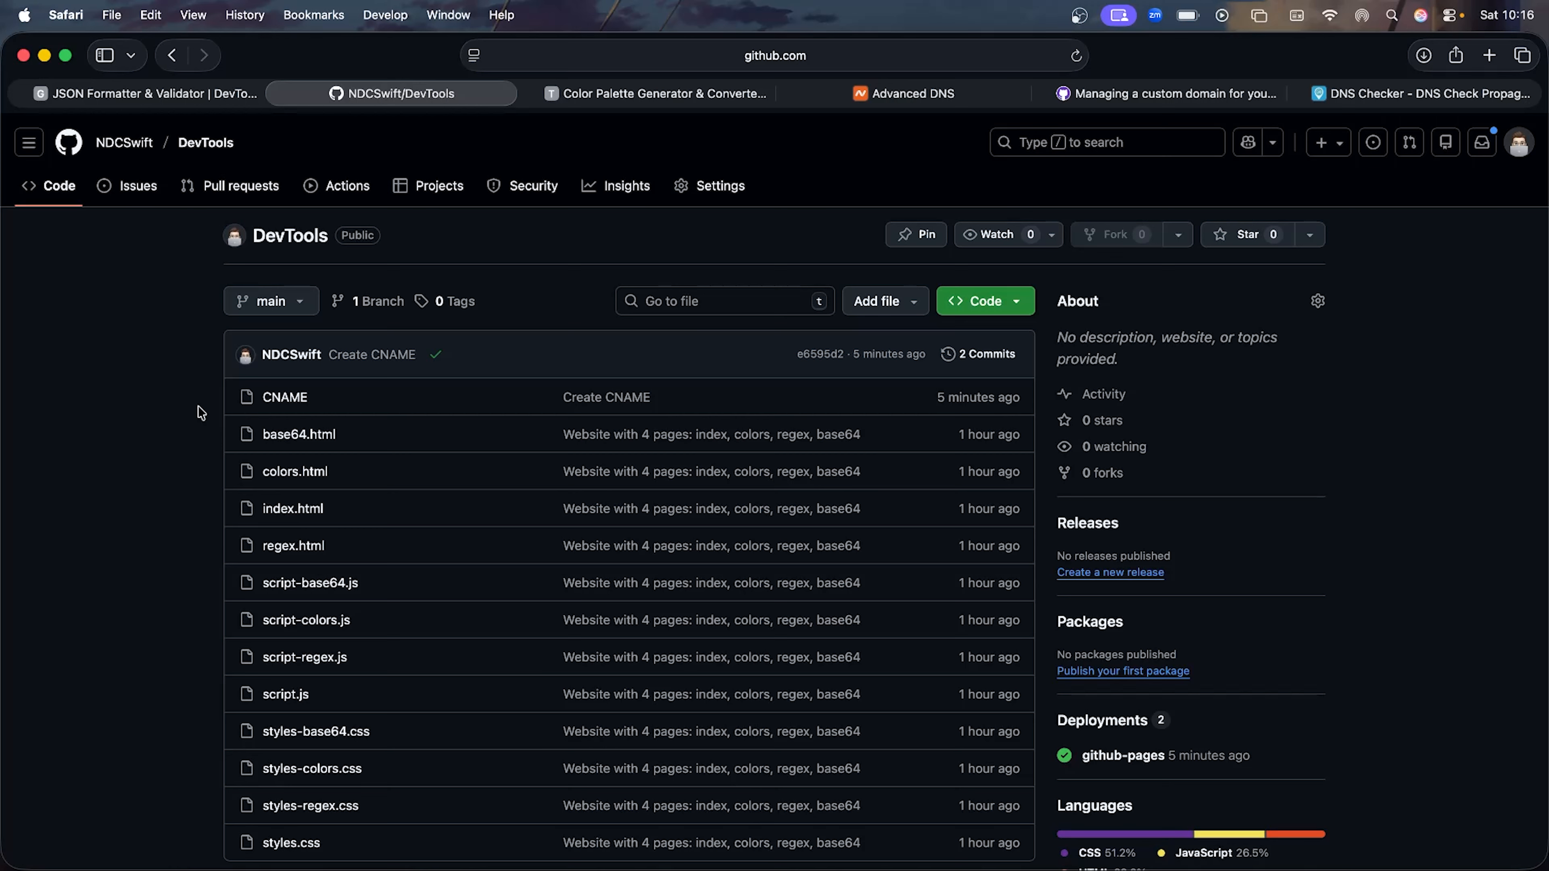
pyautogui.click(288, 405)
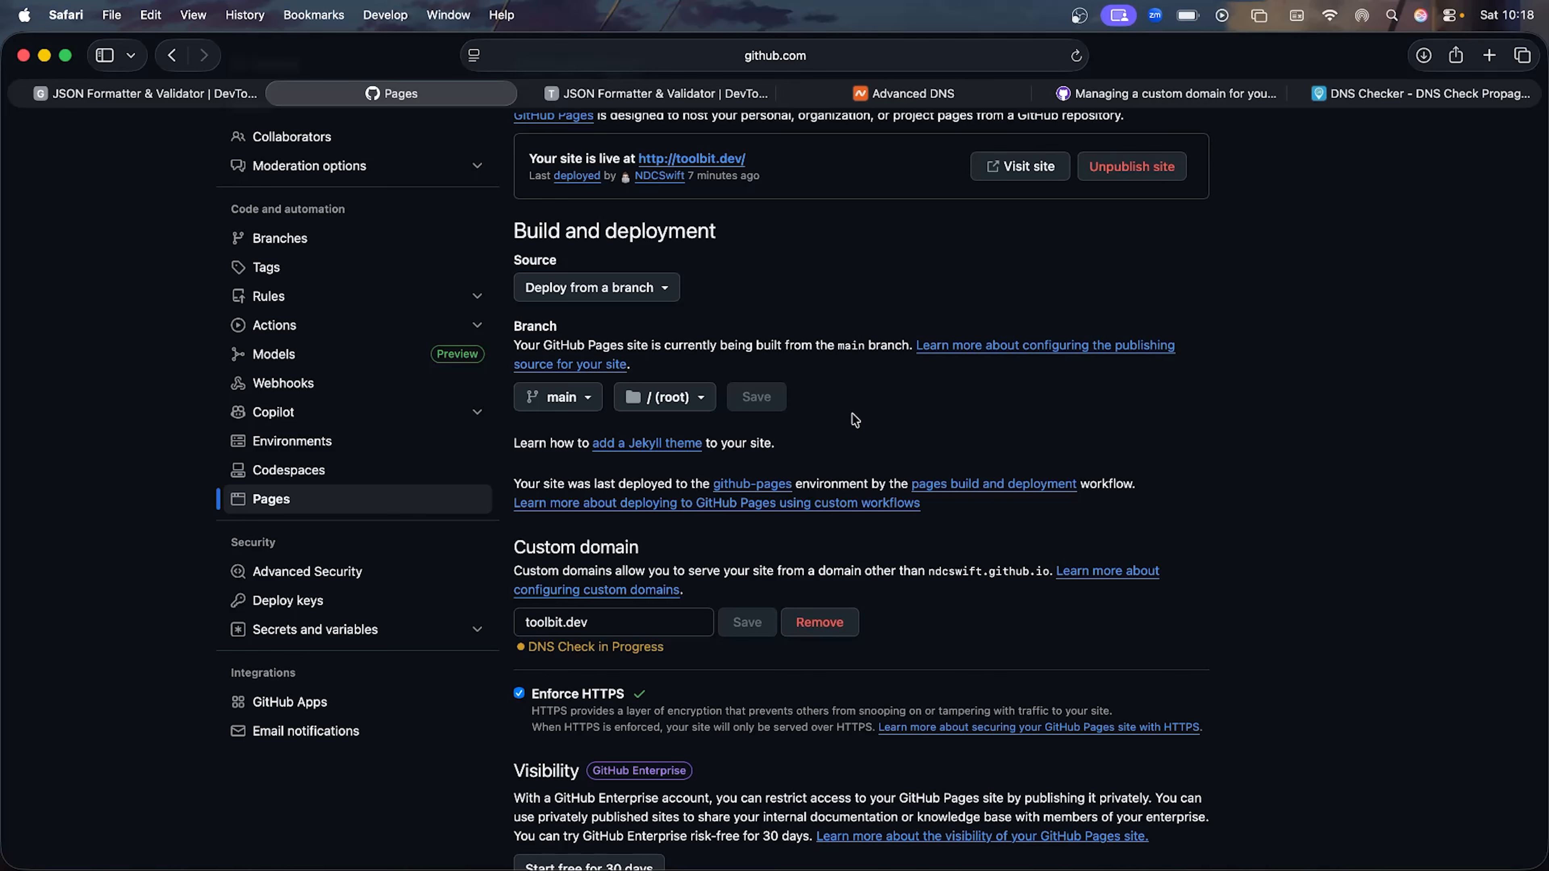
# - Review the live site link and custom domain status in GitHub Pages, and check the JSON page's full address on toolbit.dev
pyautogui.scroll(3, 747, 265)
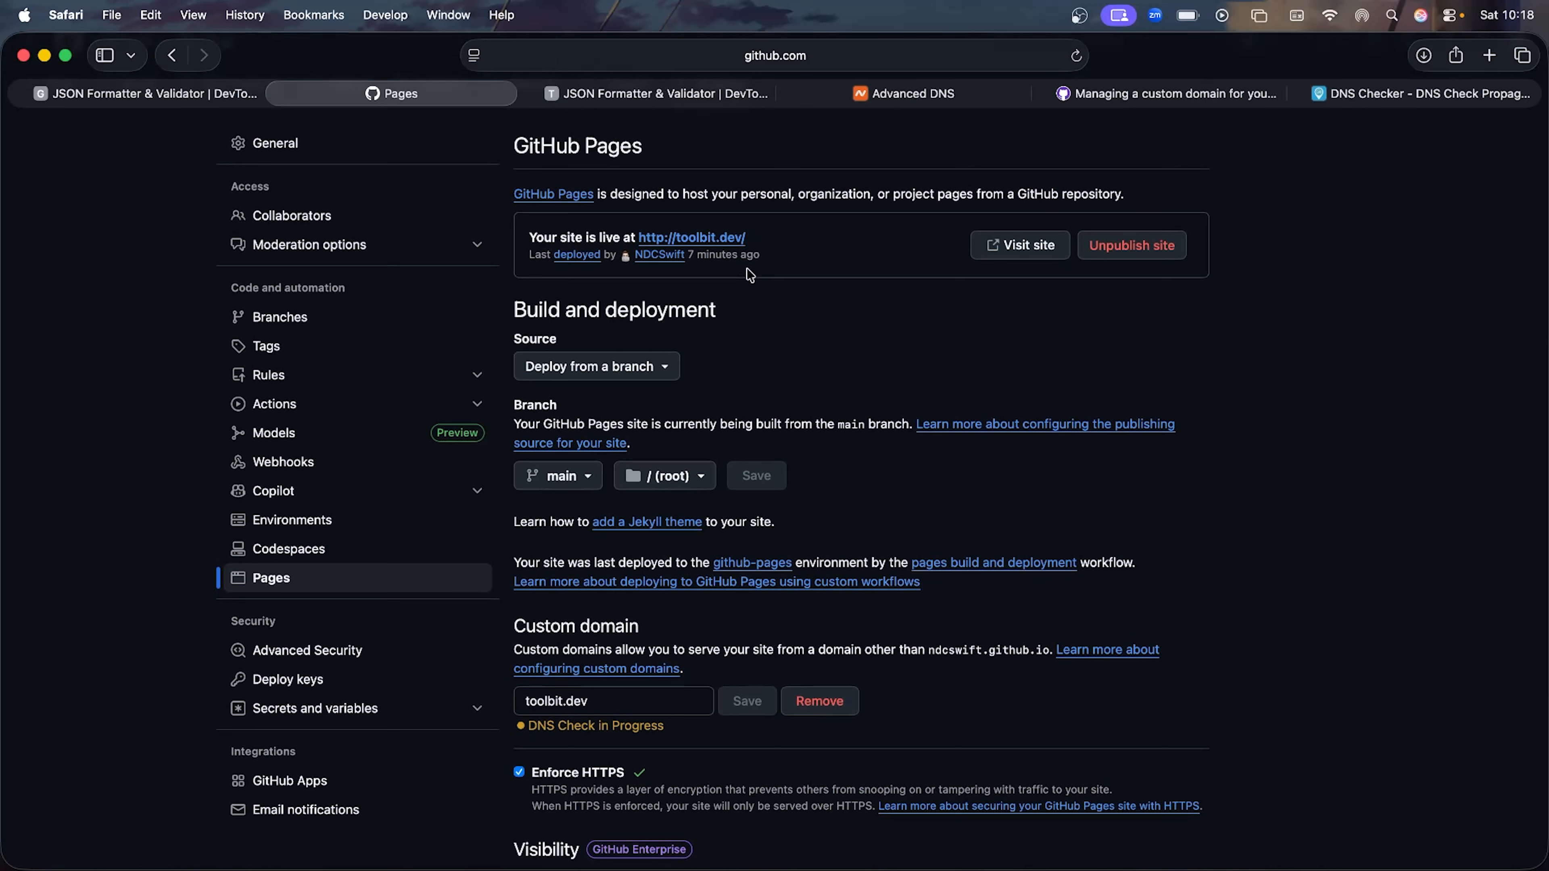
pyautogui.scroll(-1, 756, 397)
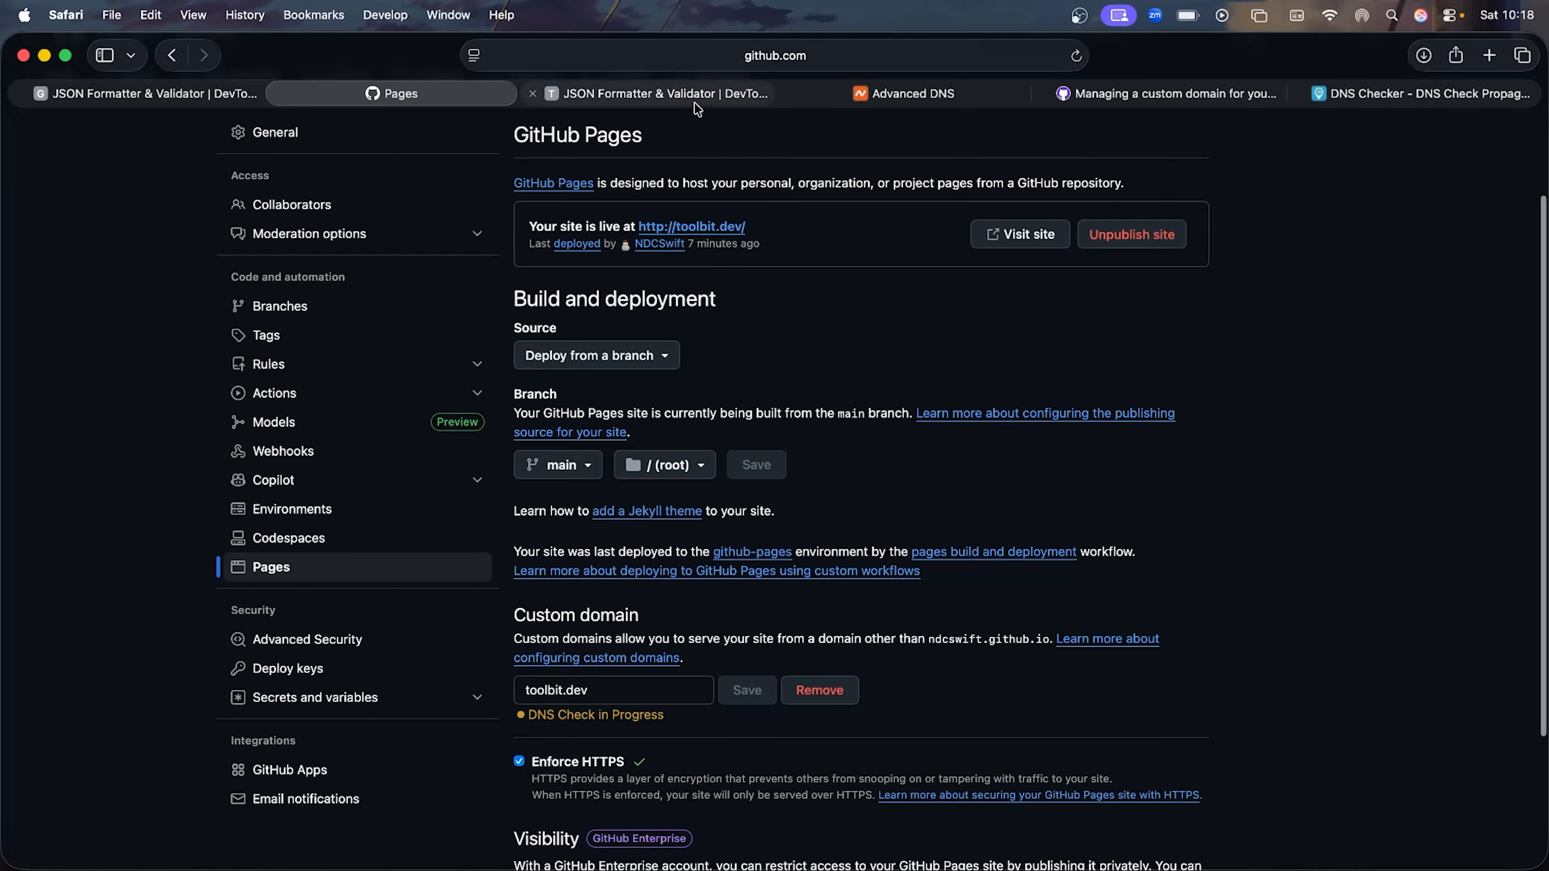
pyautogui.moveTo(696, 109)
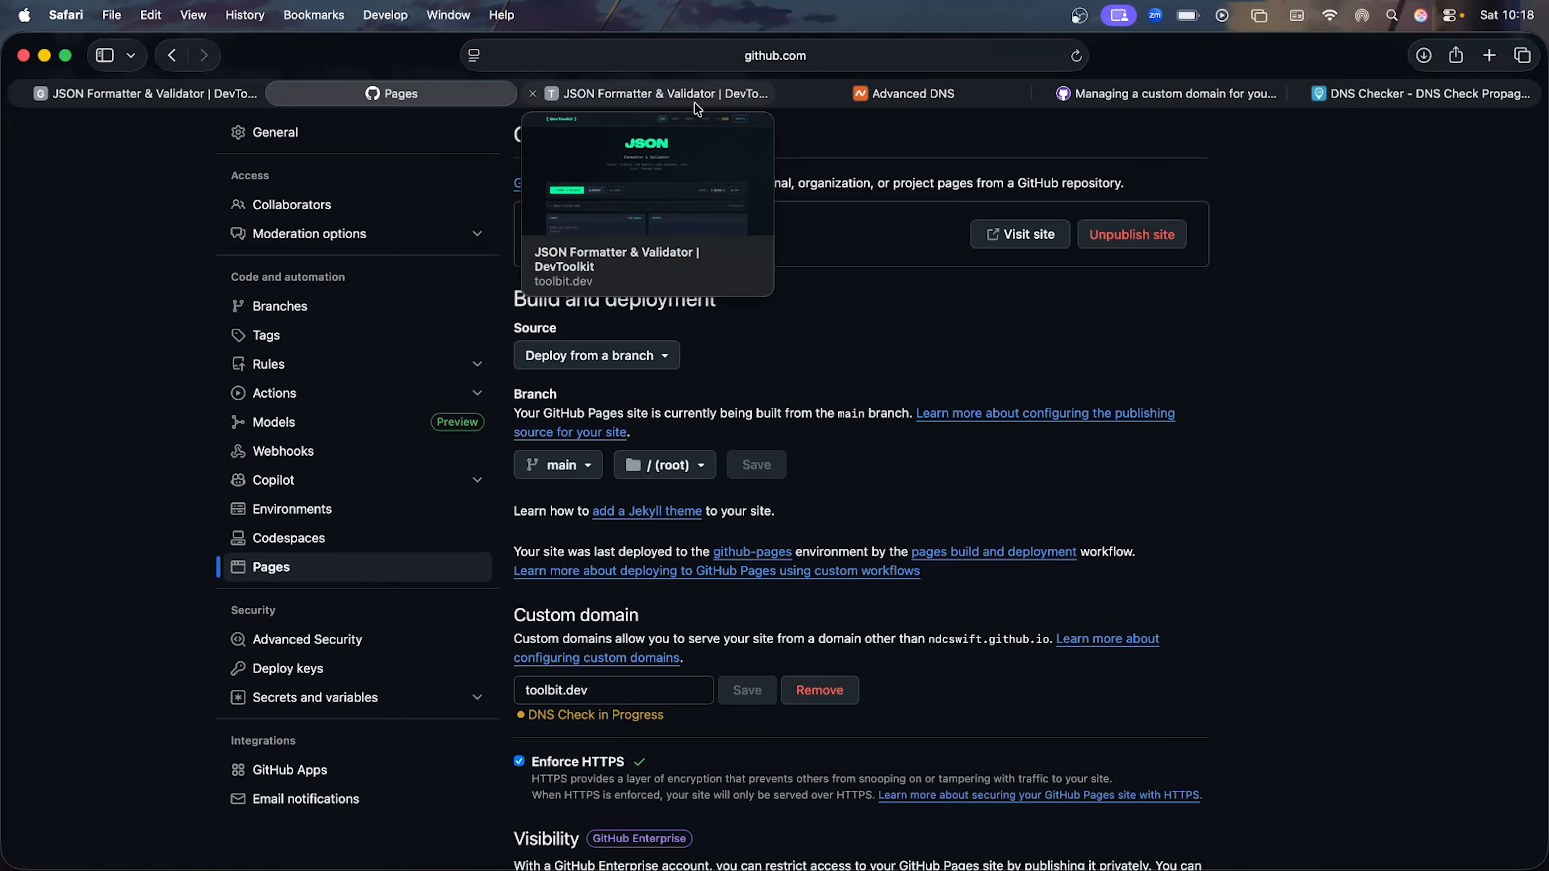
pyautogui.click(695, 102)
pyautogui.click(833, 51)
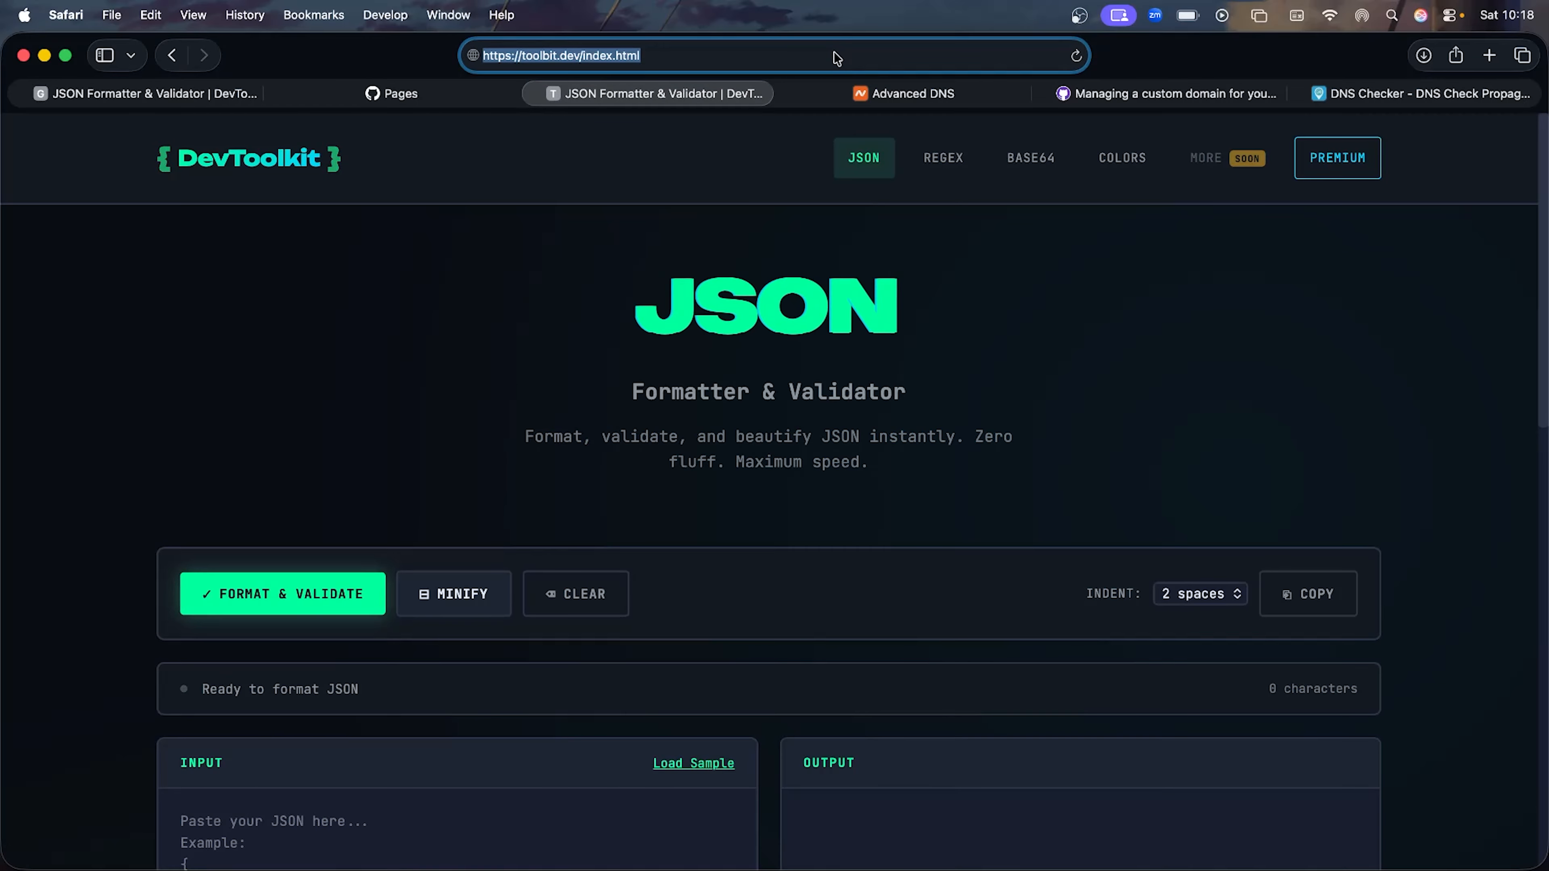
# - Review the host records in Namecheap's Advanced DNS and the custom domain and HTTPS settings in GitHub Pages
pyautogui.hotkey('ctrl', 'Tab')
pyautogui.scroll(-1, 831, 433)
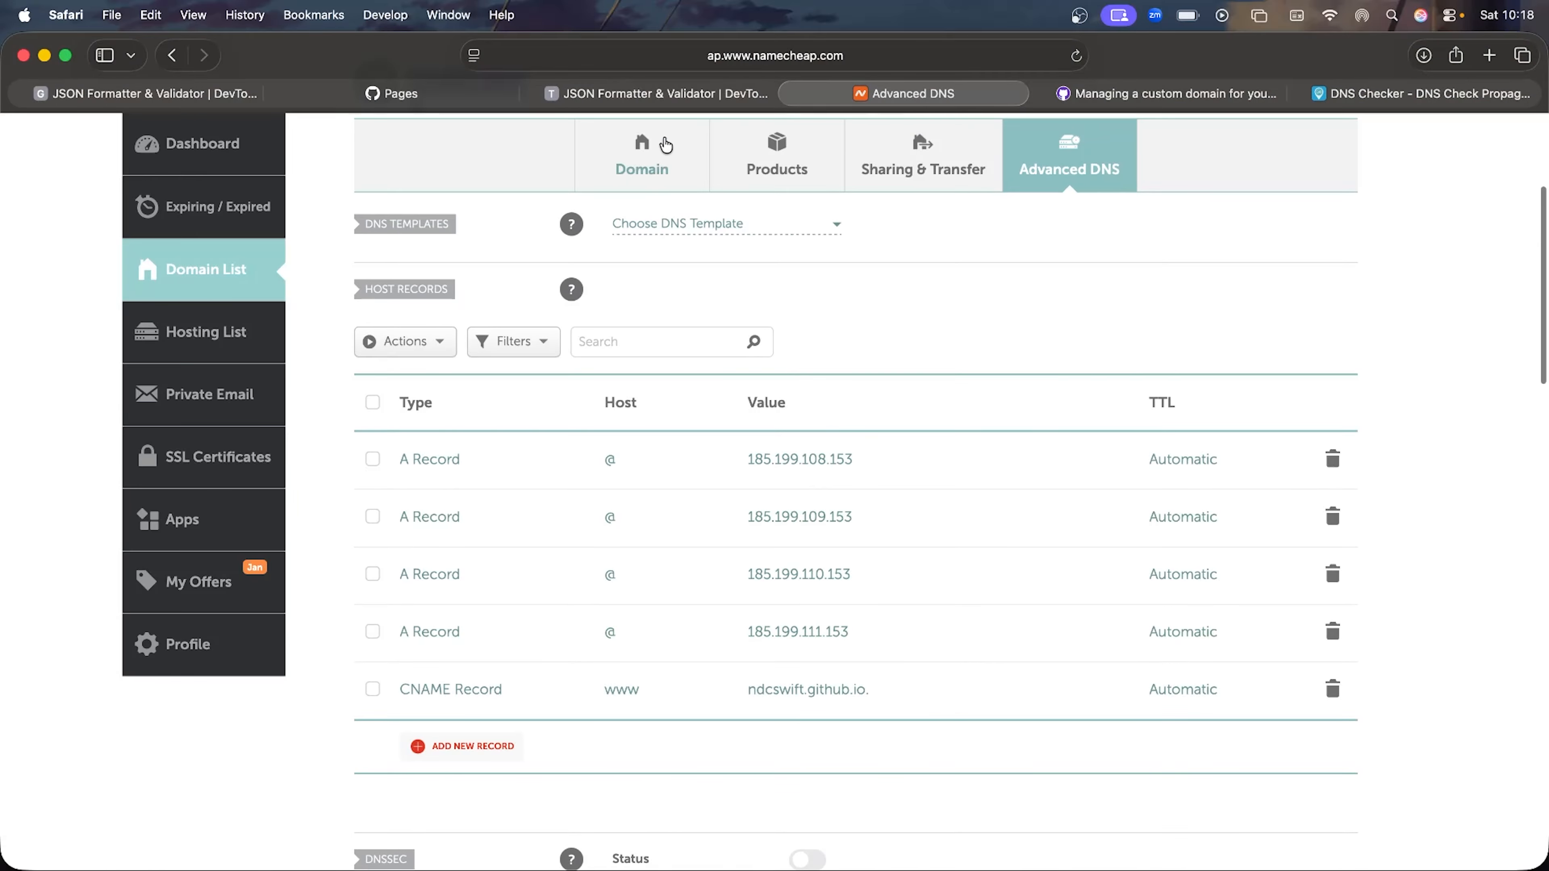
pyautogui.click(454, 95)
pyautogui.scroll(-5, 774, 453)
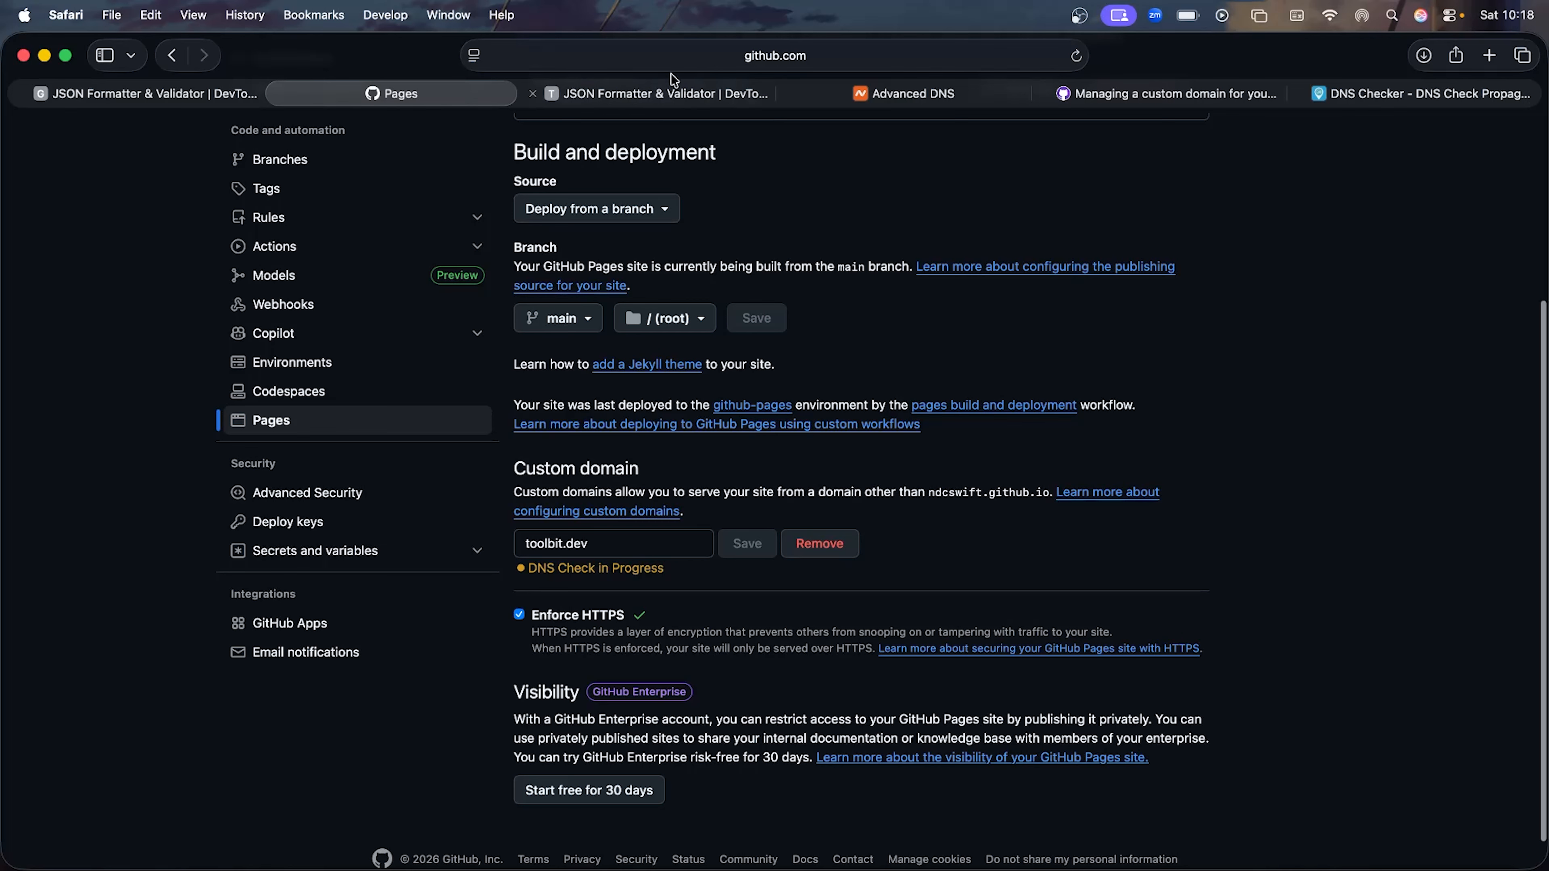
# - Return to the published JSON Formatter & Validator page and recheck its full toolbit.dev address
pyautogui.click(655, 86)
pyautogui.click(689, 67)
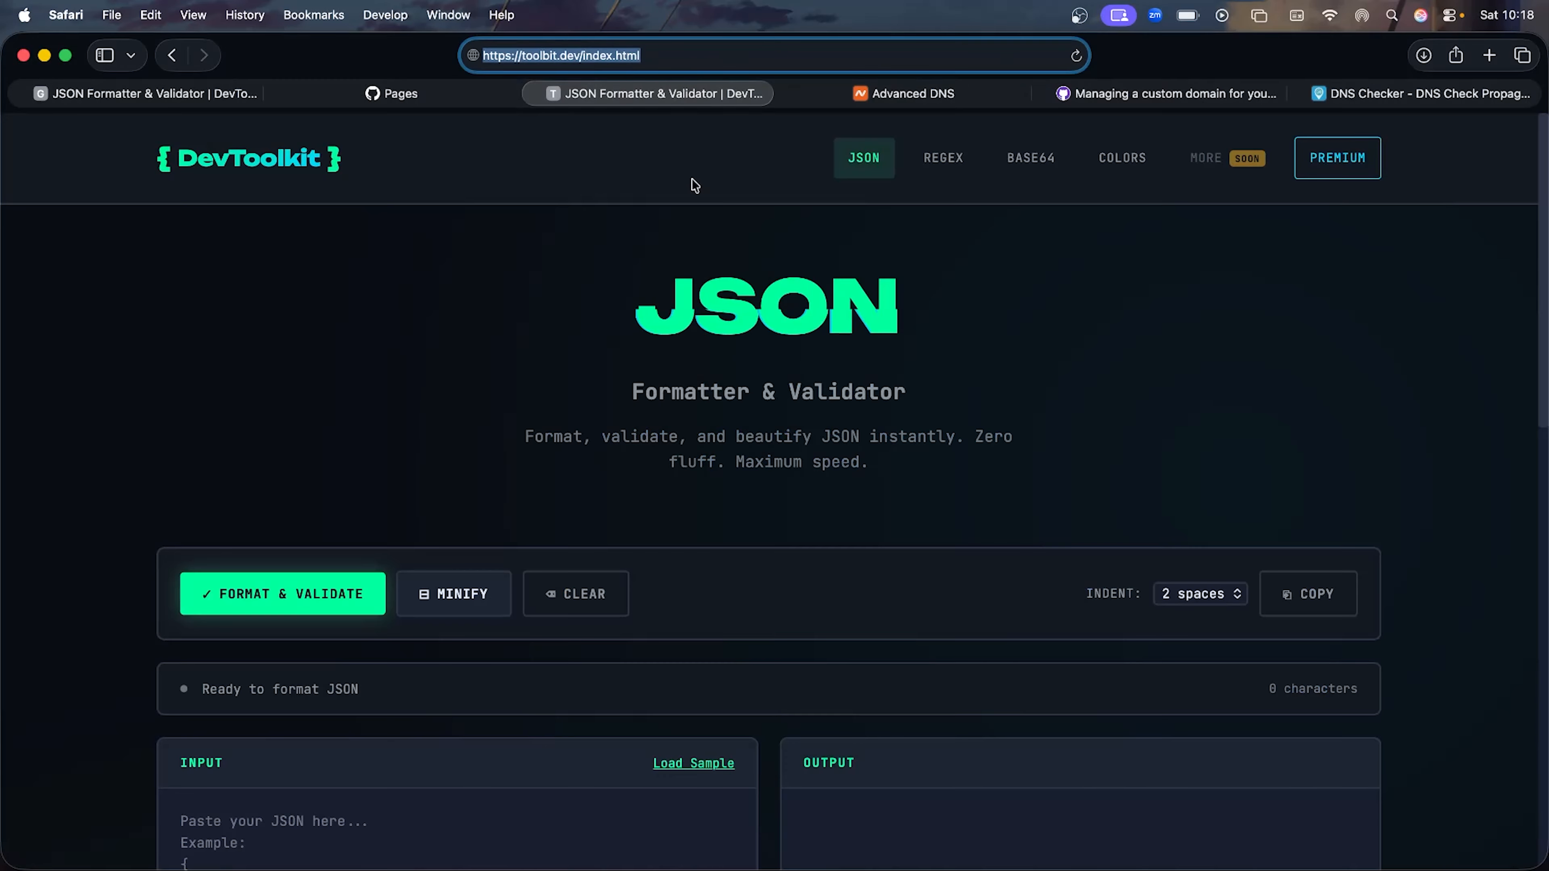
pyautogui.click(488, 268)
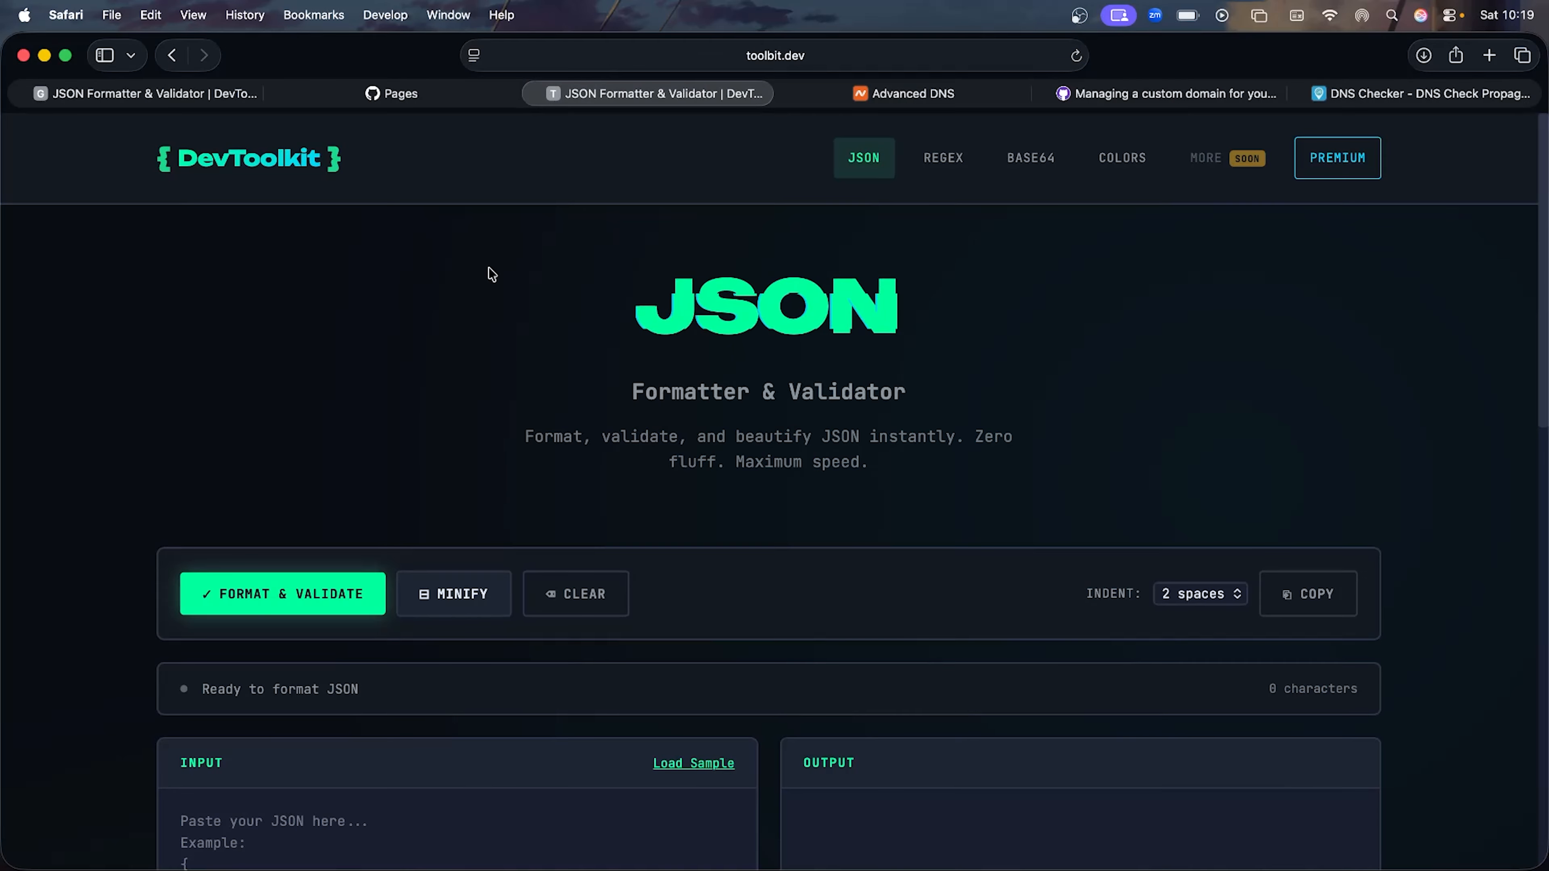